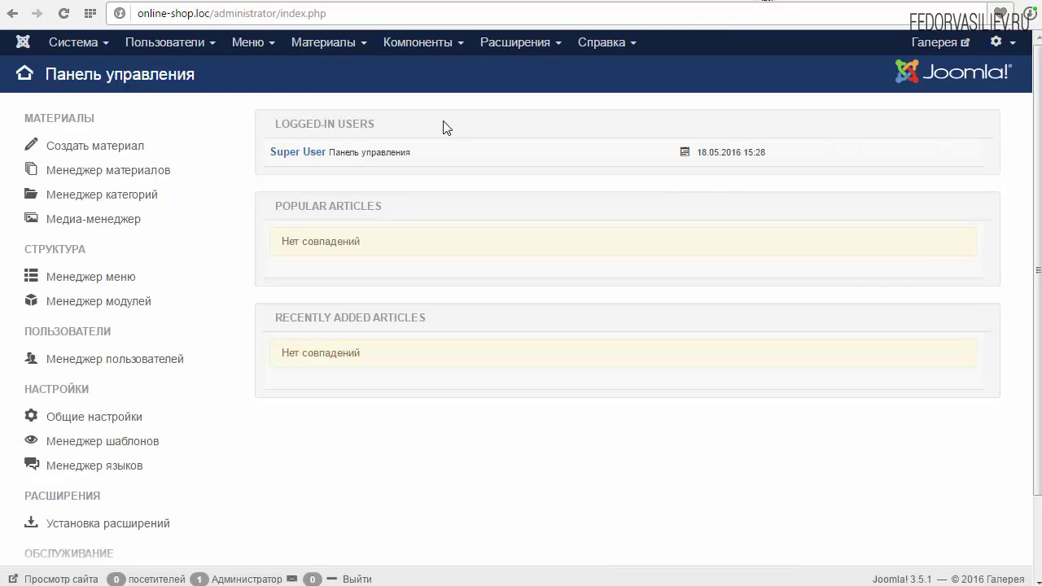
Open the gallery "Галерея" in the Gallery component and view the options of its "Животные" category.
{"action": "left_click", "coordinate": [430, 45]}
{"action": "left_click", "coordinate": [412, 75]}
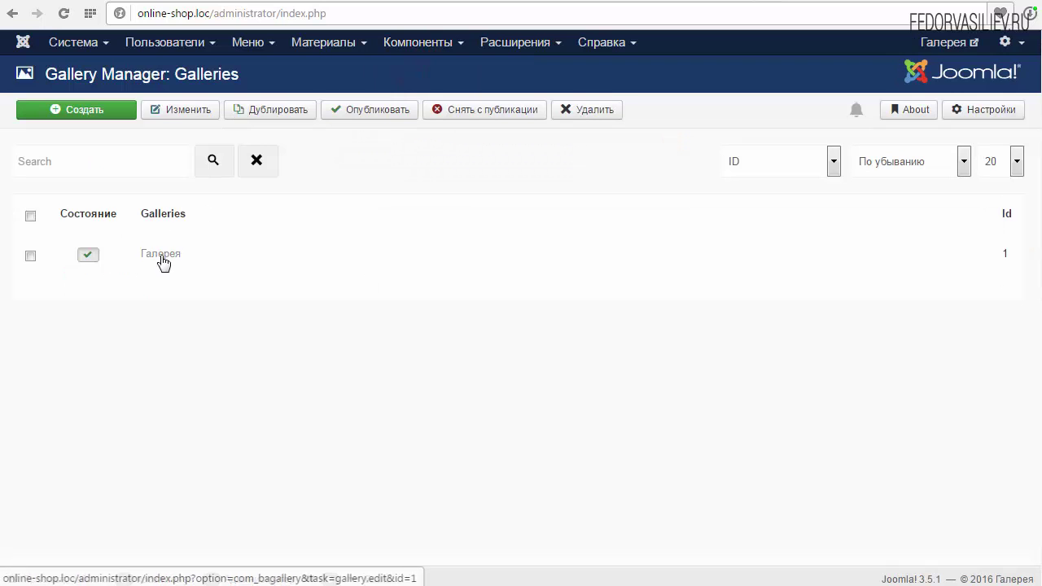
{"action": "left_click", "coordinate": [160, 253]}
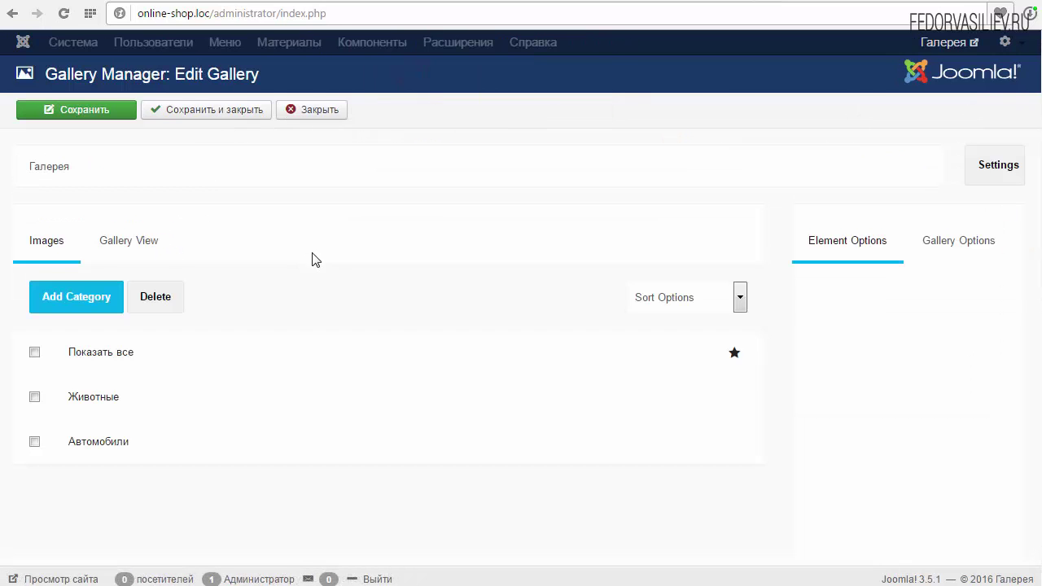
{"action": "left_click", "coordinate": [122, 395]}
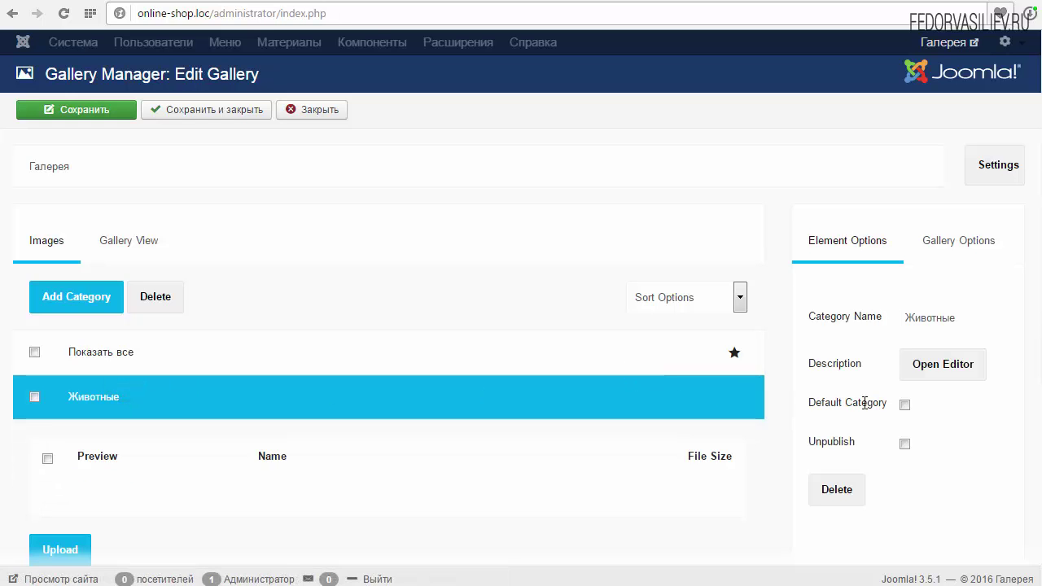
{"action": "left_click_drag", "start_coordinate": [873, 368], "coordinate": [811, 364]}
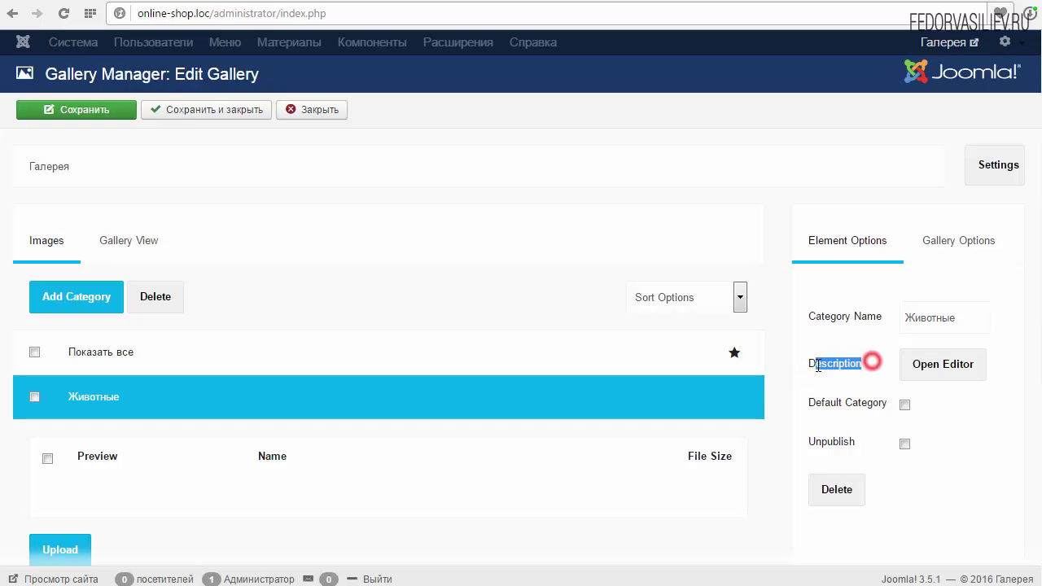
{"action": "left_click", "coordinate": [810, 363]}
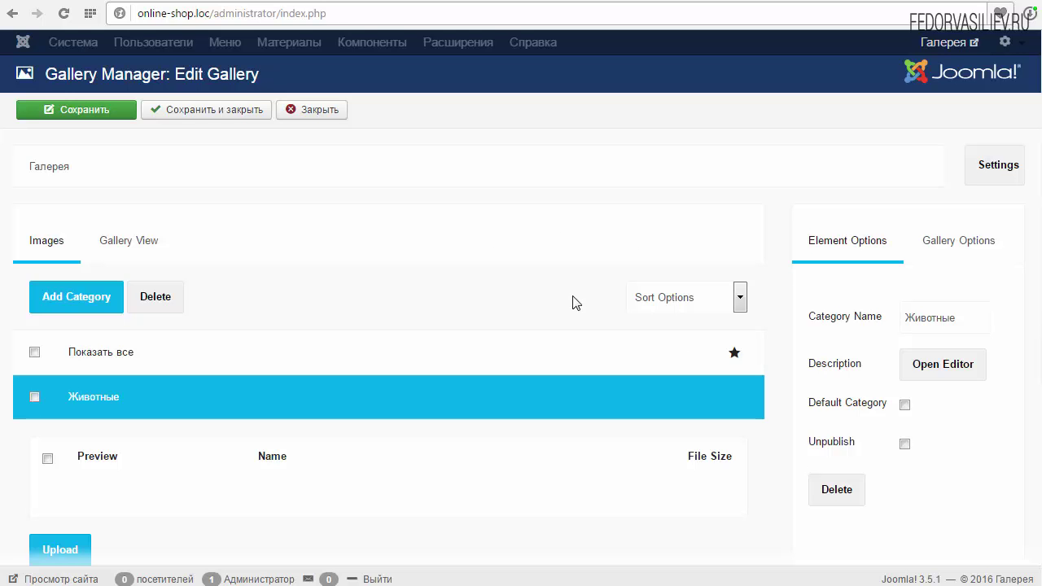
Display the site's module positions by loading the home page with ?tp=1, and select the name "position-1".
{"action": "left_click", "coordinate": [814, 2]}
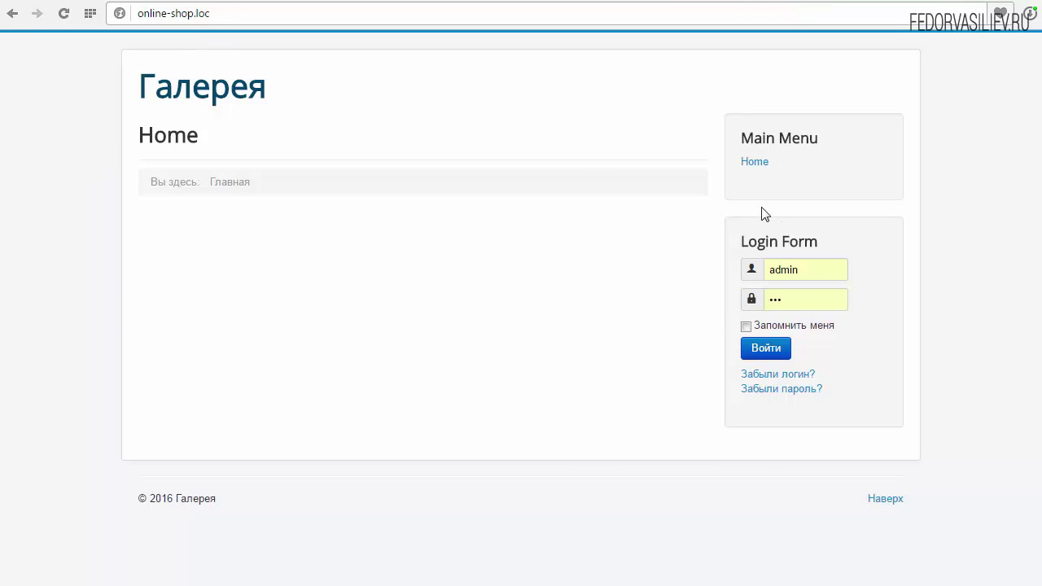
{"action": "left_click", "coordinate": [238, 13]}
{"action": "left_click", "coordinate": [238, 13]}
{"action": "type", "text": "/"}
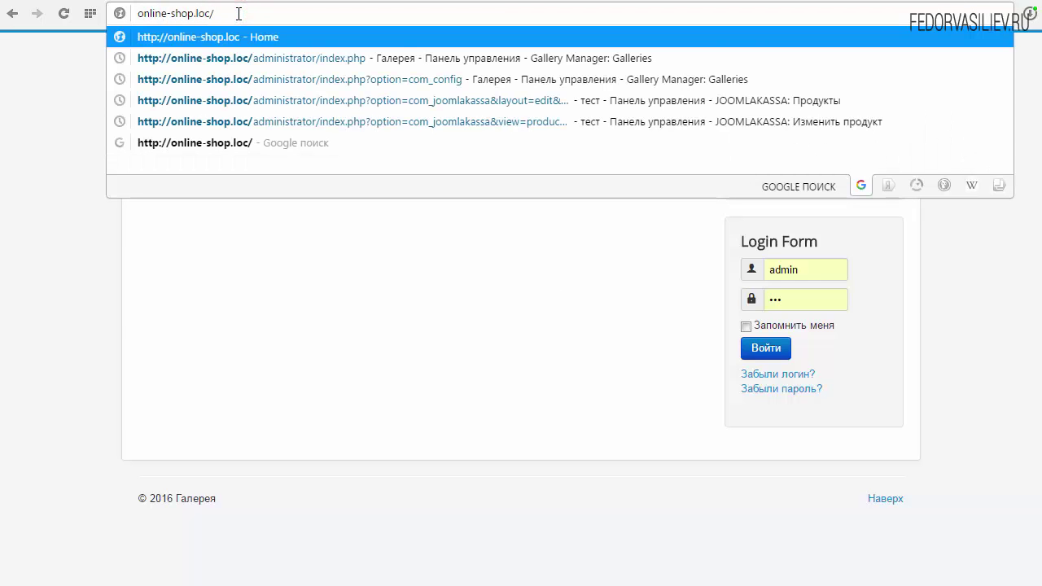
{"action": "key", "text": "Return"}
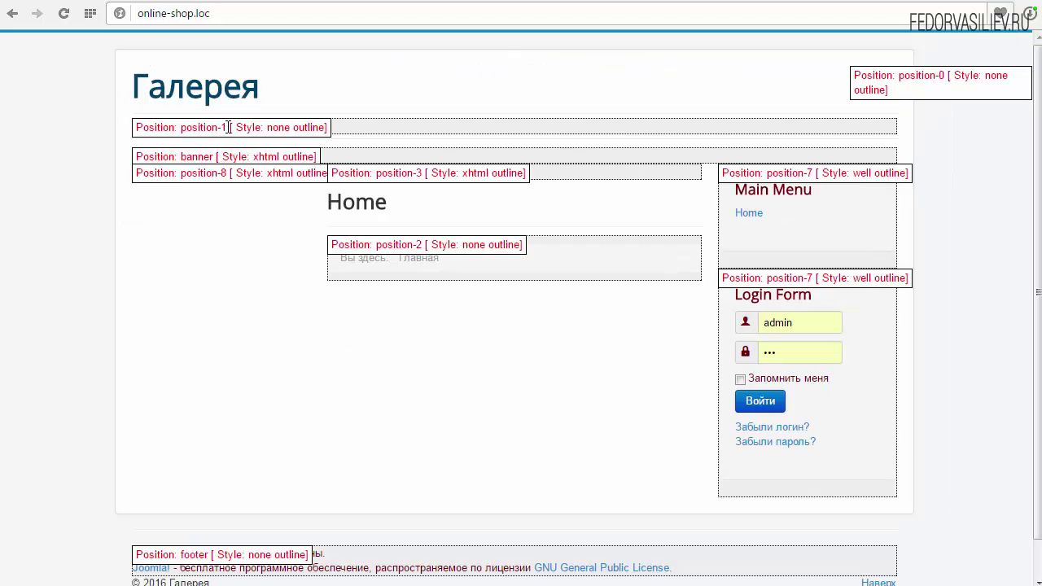
{"action": "left_click_drag", "start_coordinate": [227, 127], "coordinate": [181, 128]}
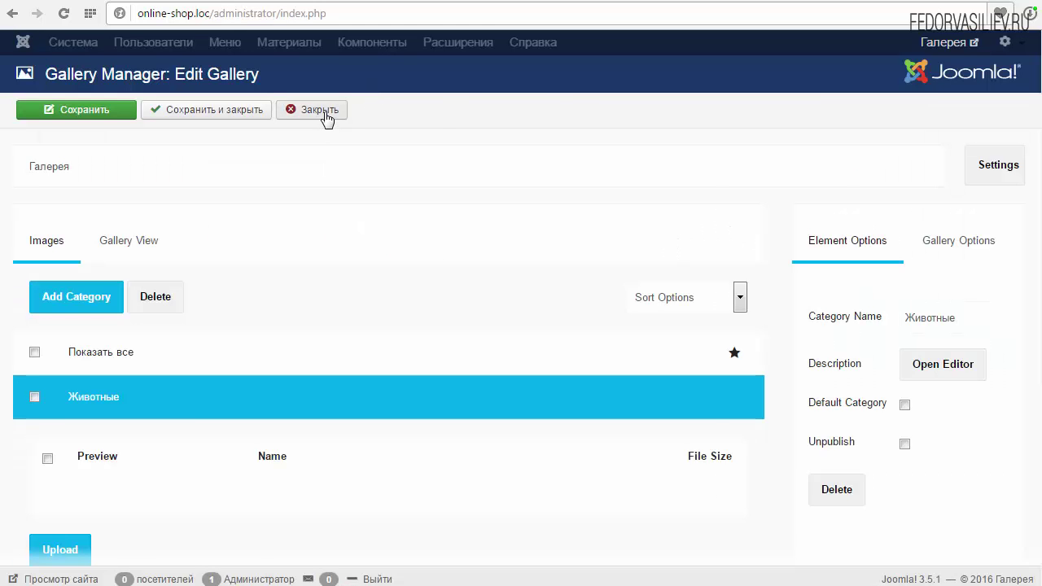
Close the gallery in the admin area and start a new site module of the type "HTML-код".
{"action": "left_click", "coordinate": [324, 114]}
{"action": "left_click", "coordinate": [516, 45]}
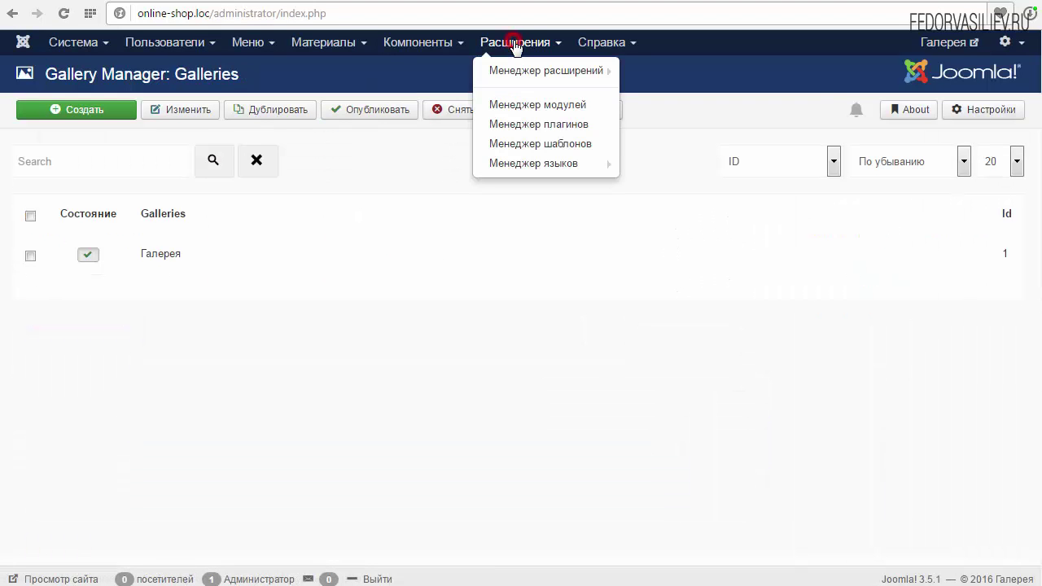
{"action": "left_click", "coordinate": [539, 105]}
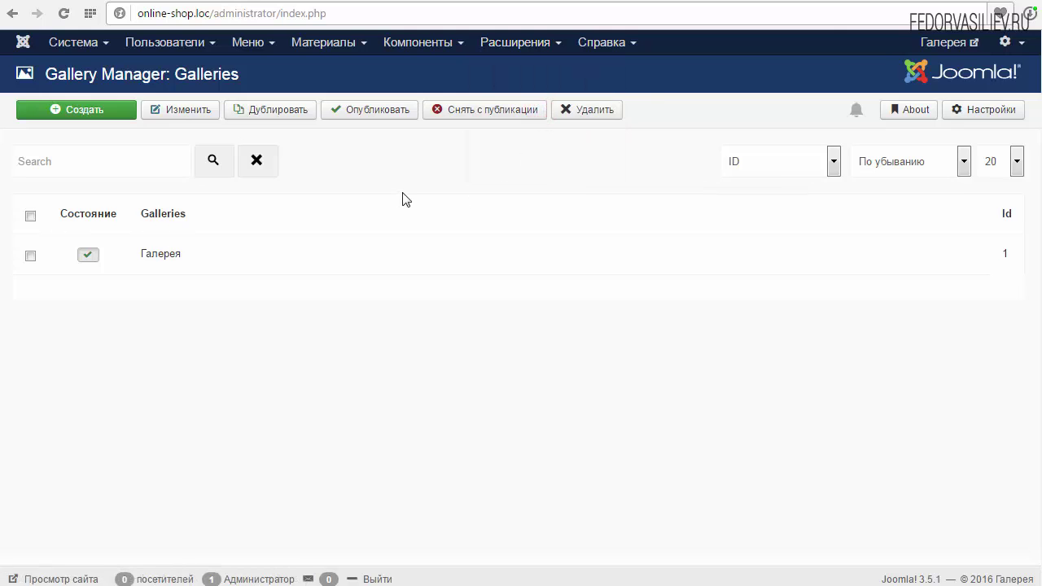
{"action": "left_click", "coordinate": [98, 109]}
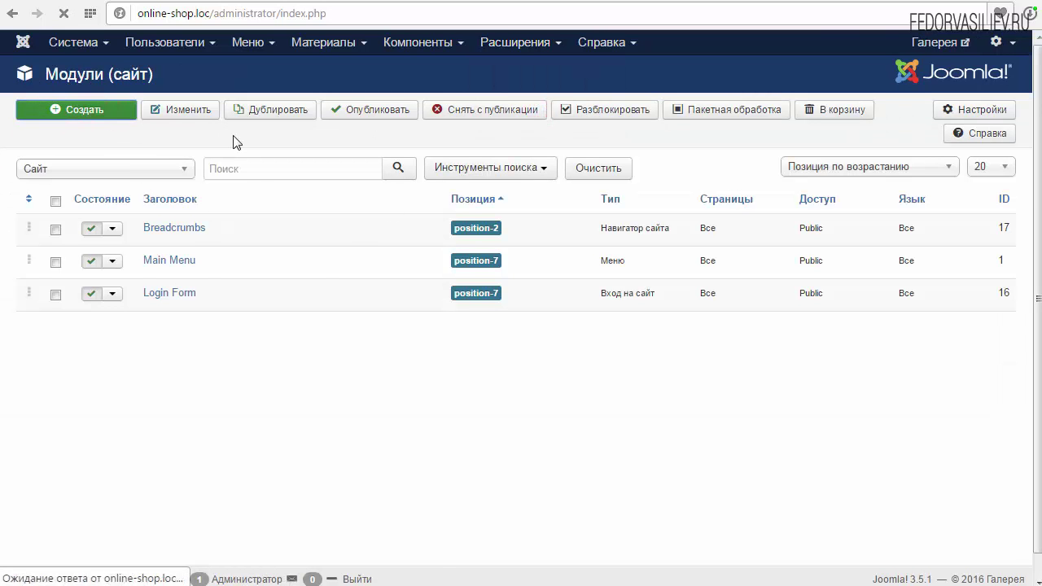
{"action": "left_click", "coordinate": [40, 194]}
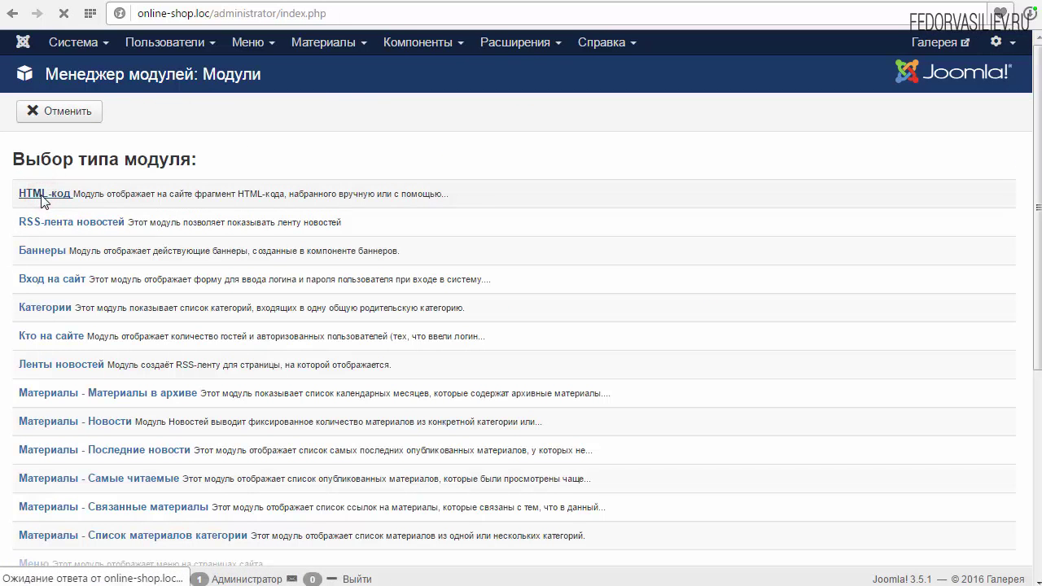
Title the module "1", hide its title on the site, and assign it to position-1.
{"action": "left_click", "coordinate": [152, 156]}
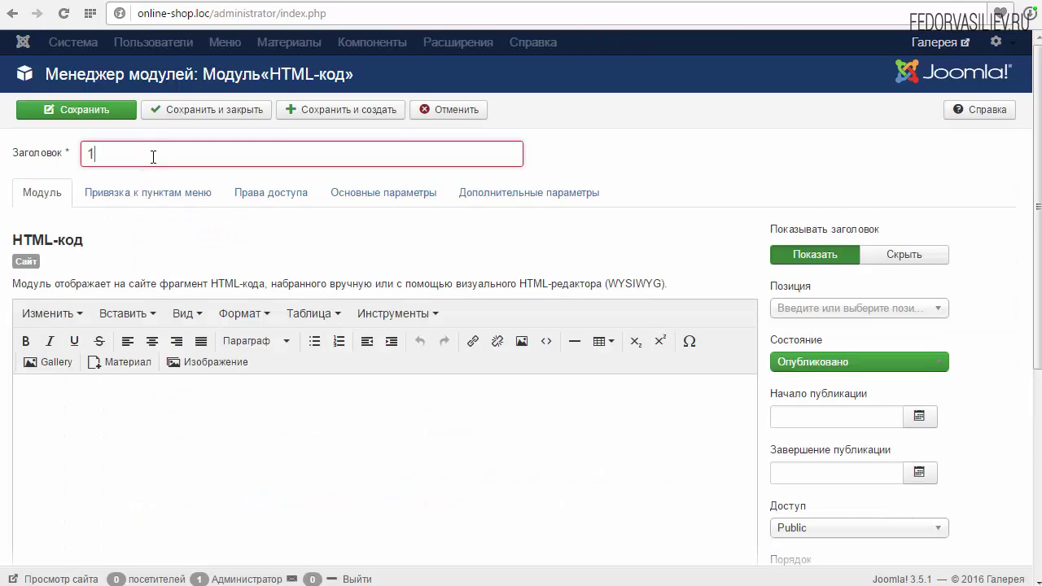
{"action": "type", "text": "1"}
{"action": "left_click", "coordinate": [599, 192]}
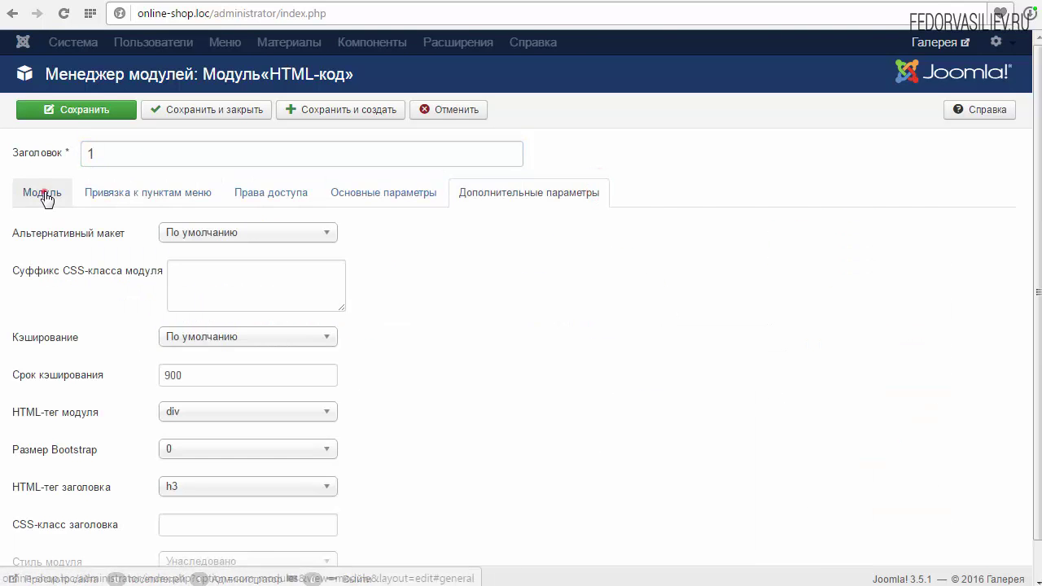
{"action": "left_click", "coordinate": [45, 194]}
{"action": "left_click", "coordinate": [894, 257]}
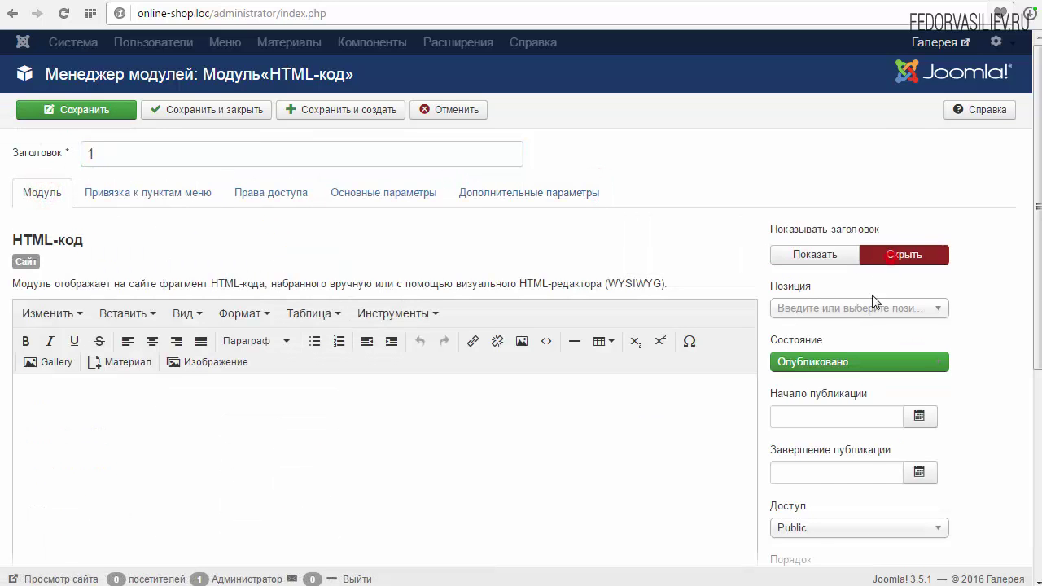
{"action": "left_click", "coordinate": [942, 311]}
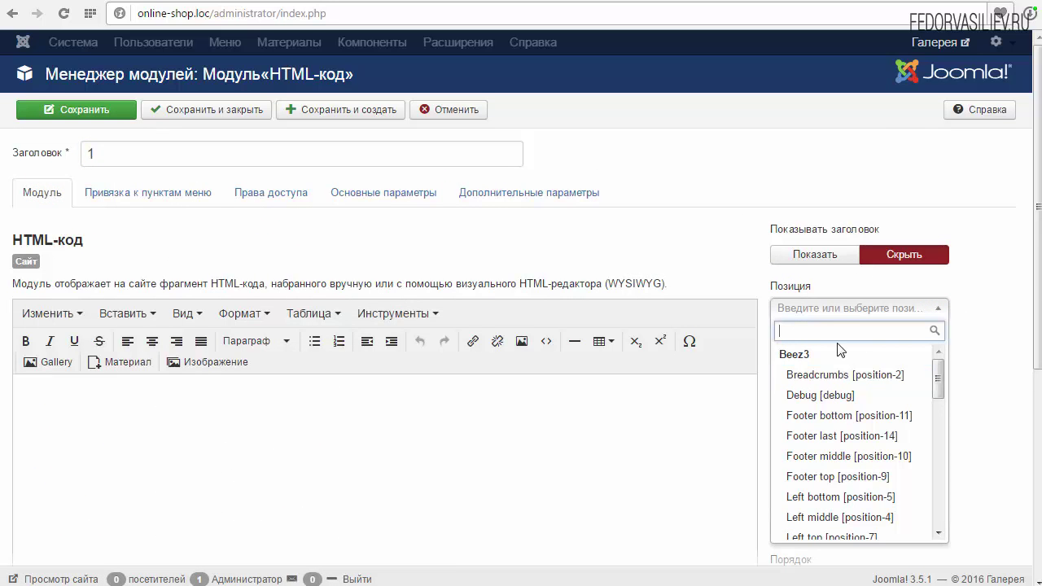
{"action": "type", "text": "position-1"}
{"action": "key", "text": "Return"}
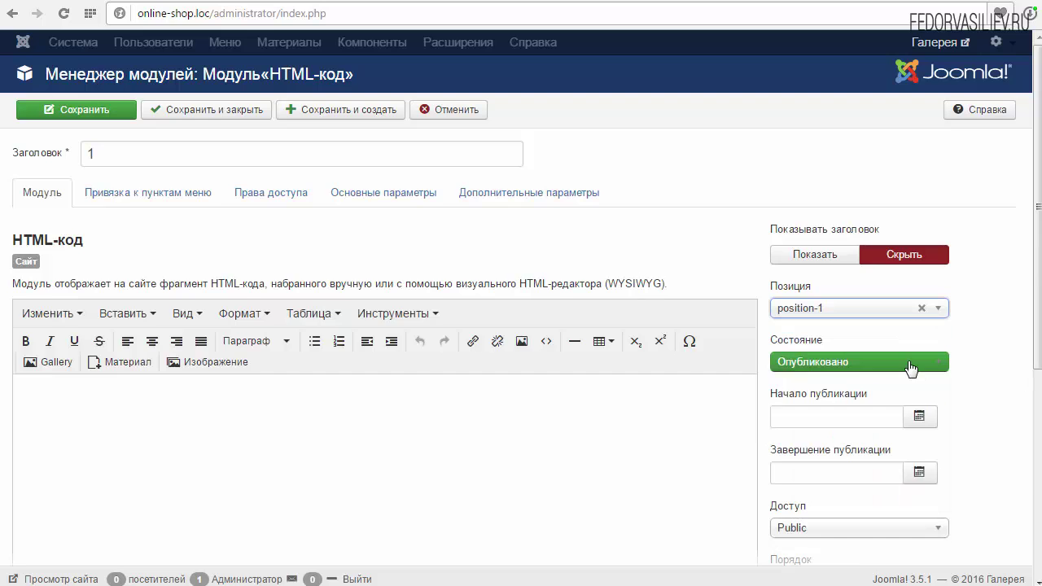
Restrict the module to specified pages only ("Только на указанных страницах") with the Home menu item selected.
{"action": "left_click", "coordinate": [180, 195]}
{"action": "left_click", "coordinate": [211, 237]}
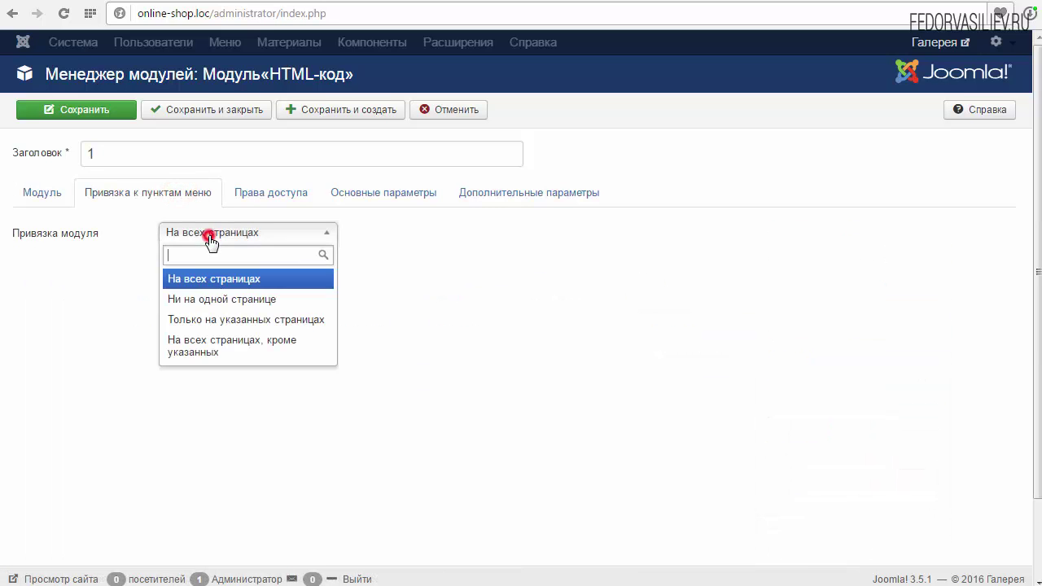
{"action": "left_click", "coordinate": [215, 320]}
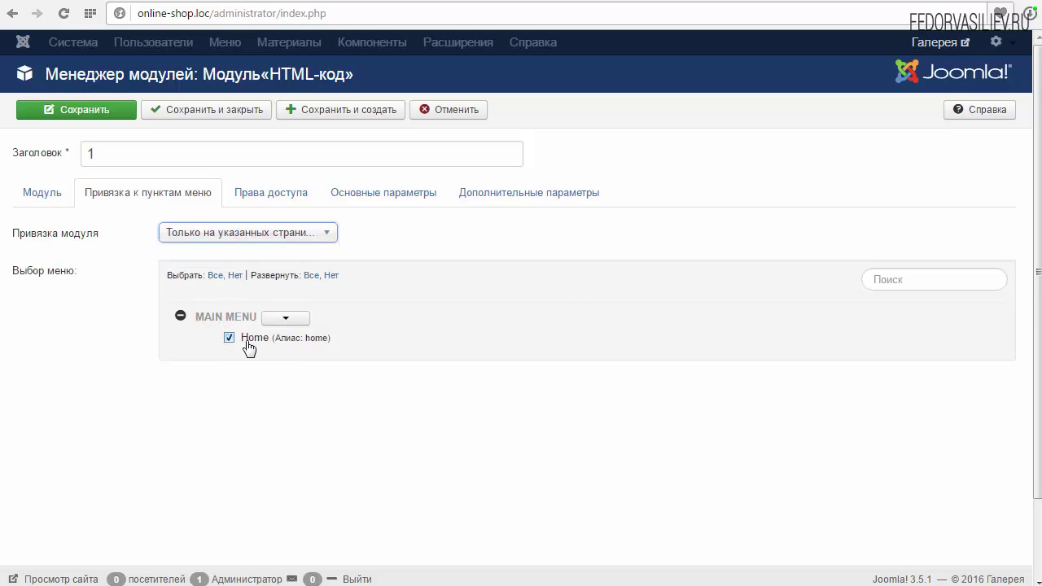
{"action": "left_click", "coordinate": [41, 195]}
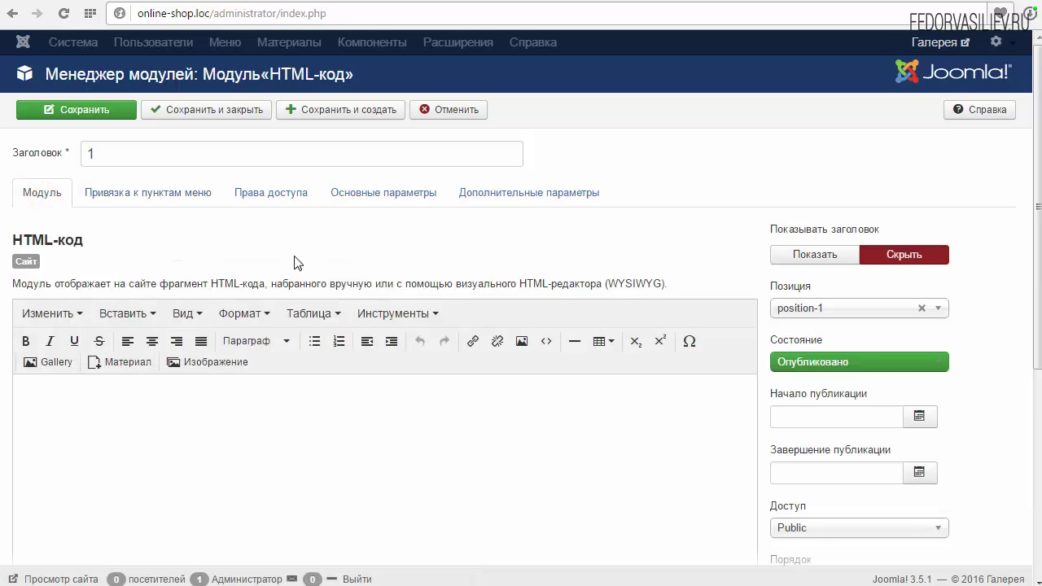
Insert the gallery "Галерея" into the module's content as the shortcode [gallery ID=1].
{"action": "scroll", "coordinate": [253, 299], "scroll_direction": "down", "scroll_amount": 1}
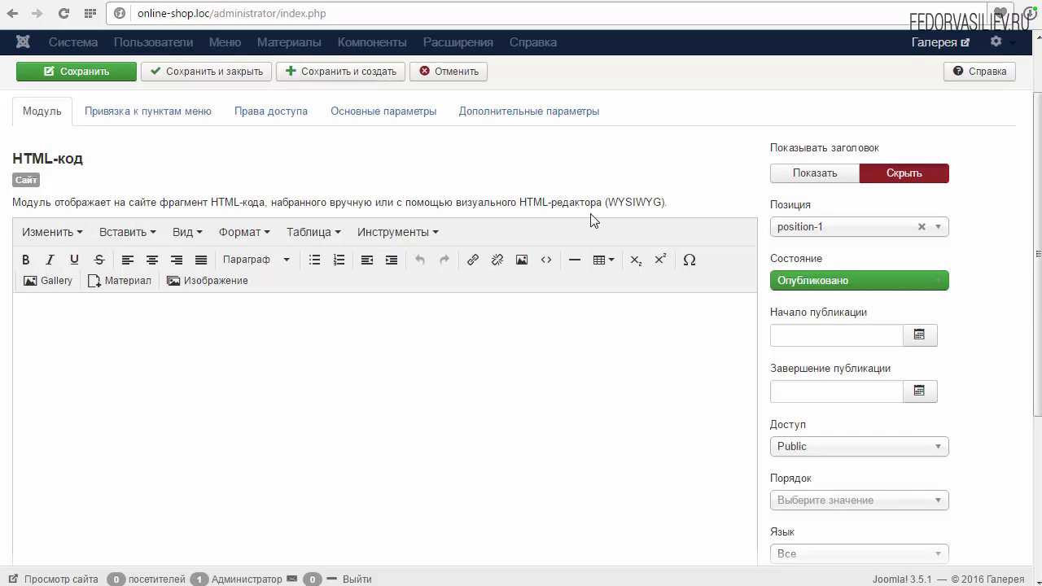
{"action": "left_click_drag", "start_coordinate": [510, 203], "coordinate": [617, 203]}
{"action": "left_click", "coordinate": [428, 204]}
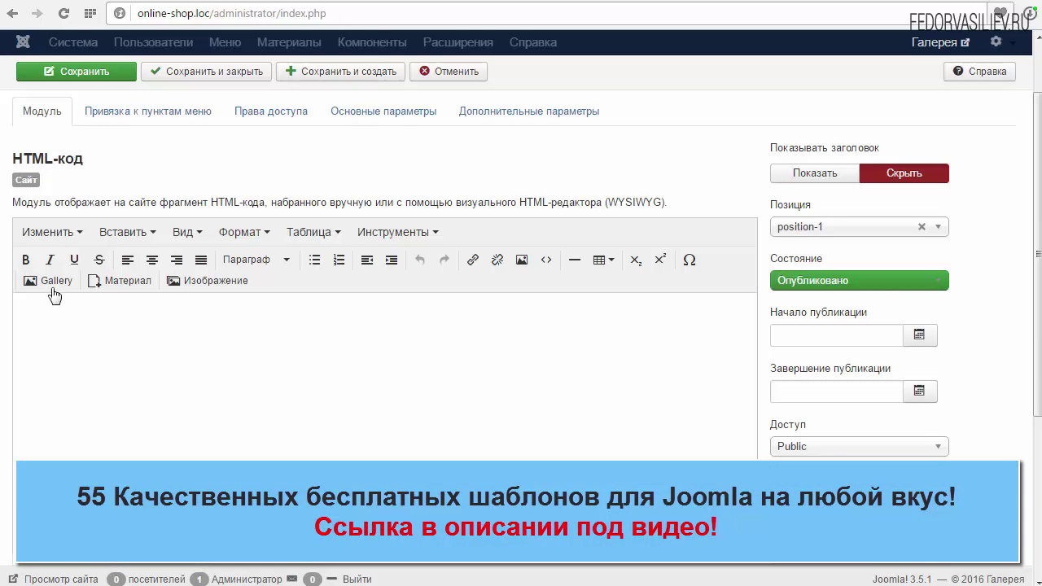
{"action": "left_click", "coordinate": [46, 287]}
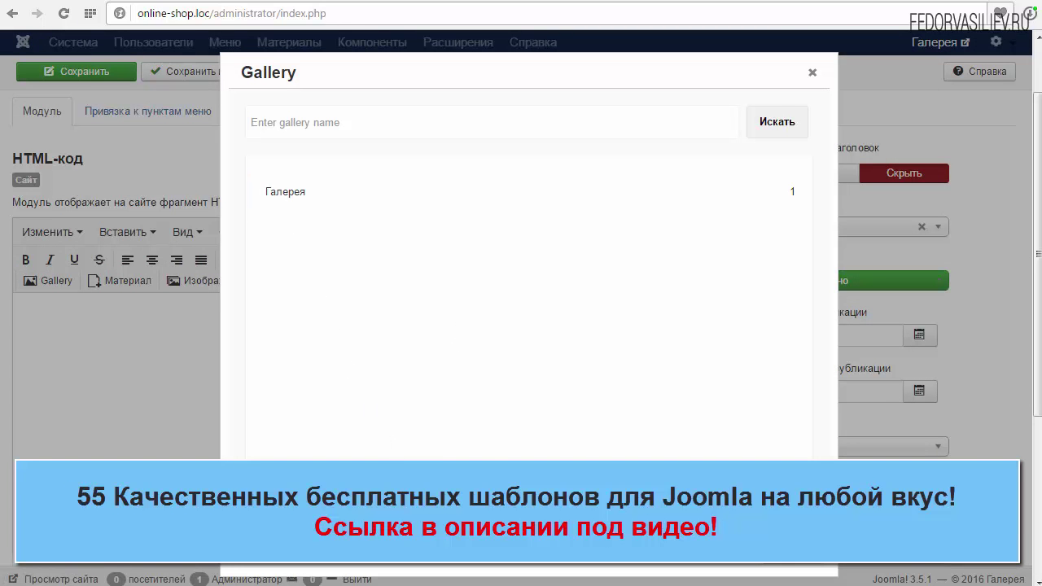
{"action": "left_click", "coordinate": [277, 194]}
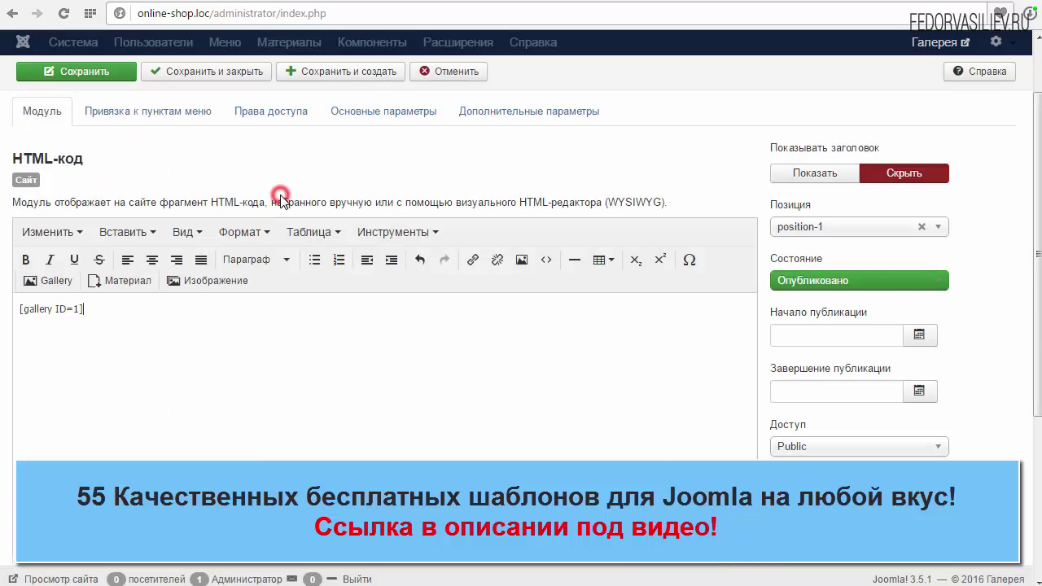
Check the inserted gallery shortcode and save the HTML module.
{"action": "left_click_drag", "start_coordinate": [112, 309], "coordinate": [18, 309]}
{"action": "left_click", "coordinate": [90, 310]}
{"action": "triple_click", "coordinate": [82, 308]}
{"action": "left_click", "coordinate": [91, 309]}
{"action": "scroll", "coordinate": [226, 358], "scroll_direction": "down", "scroll_amount": 3}
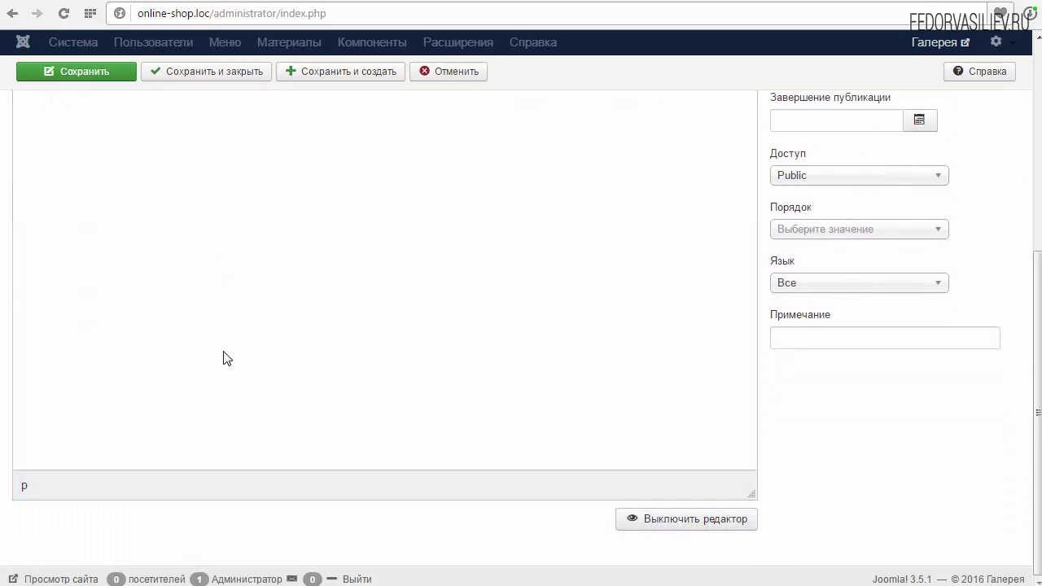
{"action": "scroll", "coordinate": [226, 358], "scroll_direction": "up", "scroll_amount": 3}
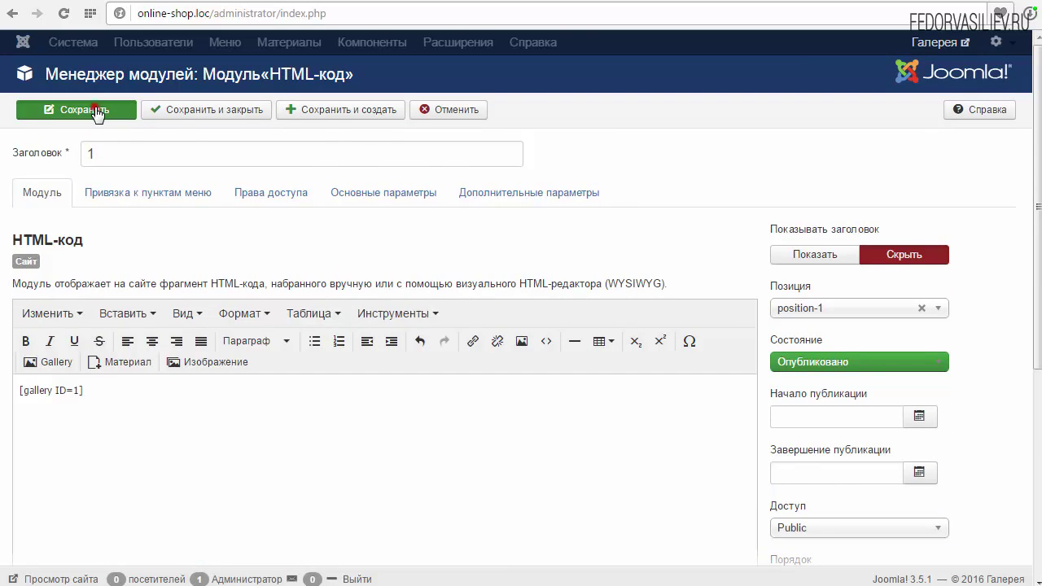
{"action": "left_click", "coordinate": [96, 112]}
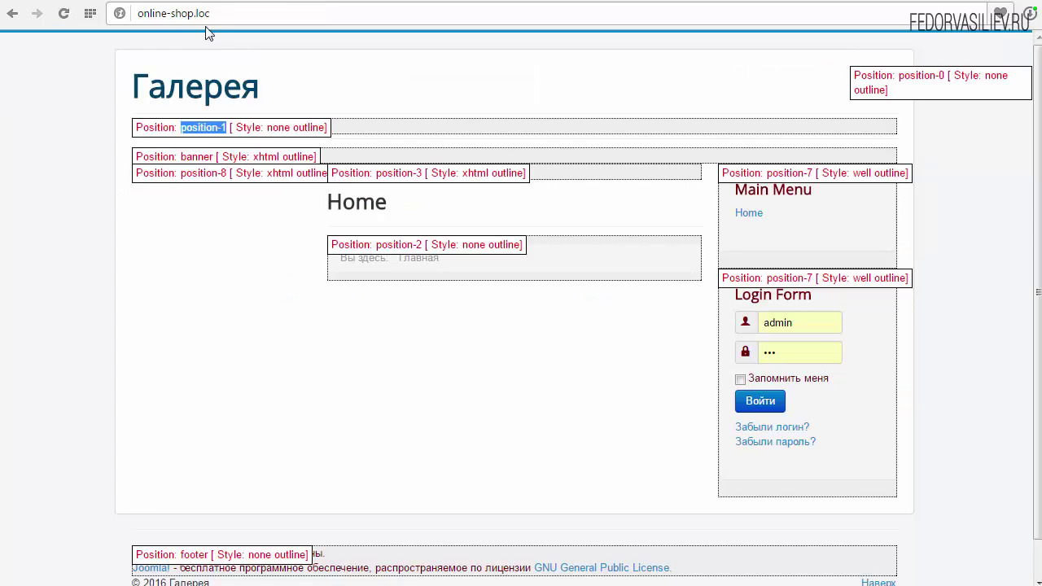
Remove ?tp=1 from the home page address and reload the site to view the gallery module.
{"action": "left_click", "coordinate": [211, 15]}
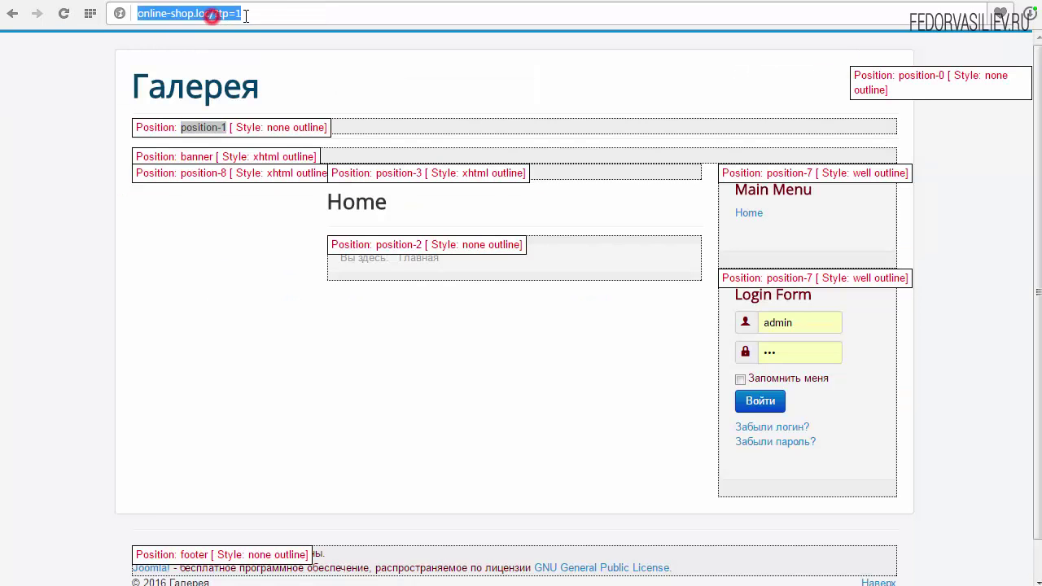
{"action": "left_click", "coordinate": [244, 15]}
{"action": "left_click_drag", "start_coordinate": [214, 13], "coordinate": [267, 14]}
{"action": "key", "text": "BackSpace"}
{"action": "key", "text": "Return"}
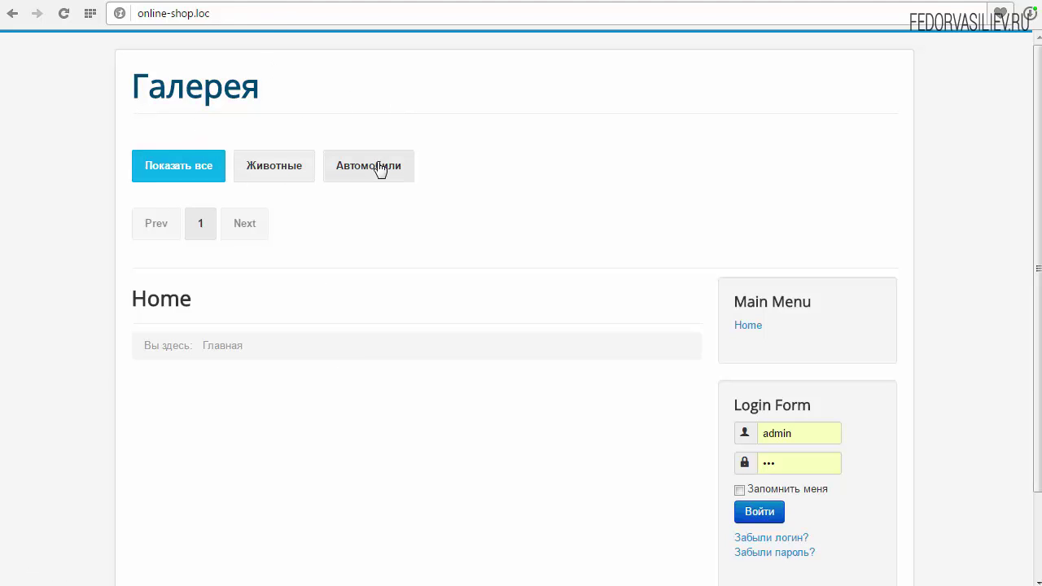
Return to editing the gallery "Галерея" and expand its "Животные" and "Автомобили" categories down to their image lists.
{"action": "left_click", "coordinate": [757, 2]}
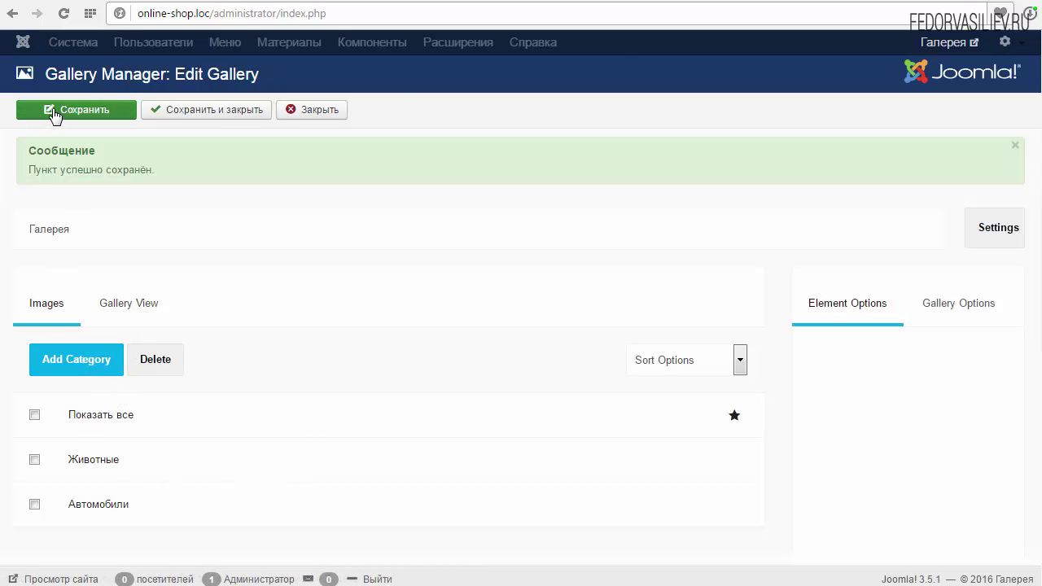
{"action": "key", "text": "ctrl+Tab"}
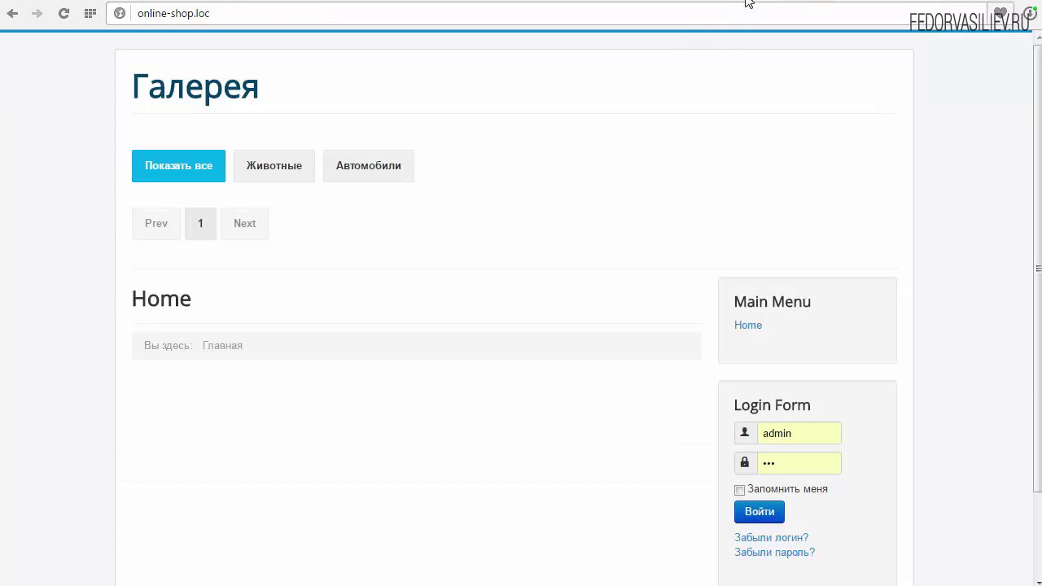
{"action": "key", "text": "ctrl+Tab"}
{"action": "scroll", "coordinate": [386, 284], "scroll_direction": "down", "scroll_amount": 3}
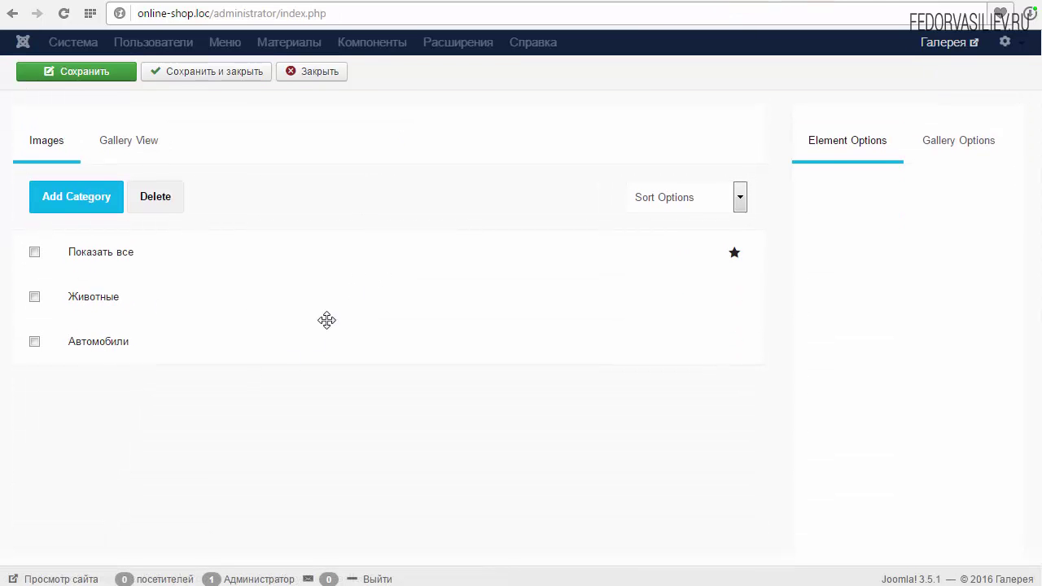
{"action": "scroll", "coordinate": [249, 496], "scroll_direction": "up", "scroll_amount": 3}
{"action": "scroll", "coordinate": [269, 321], "scroll_direction": "down", "scroll_amount": 3}
{"action": "left_click", "coordinate": [106, 298]}
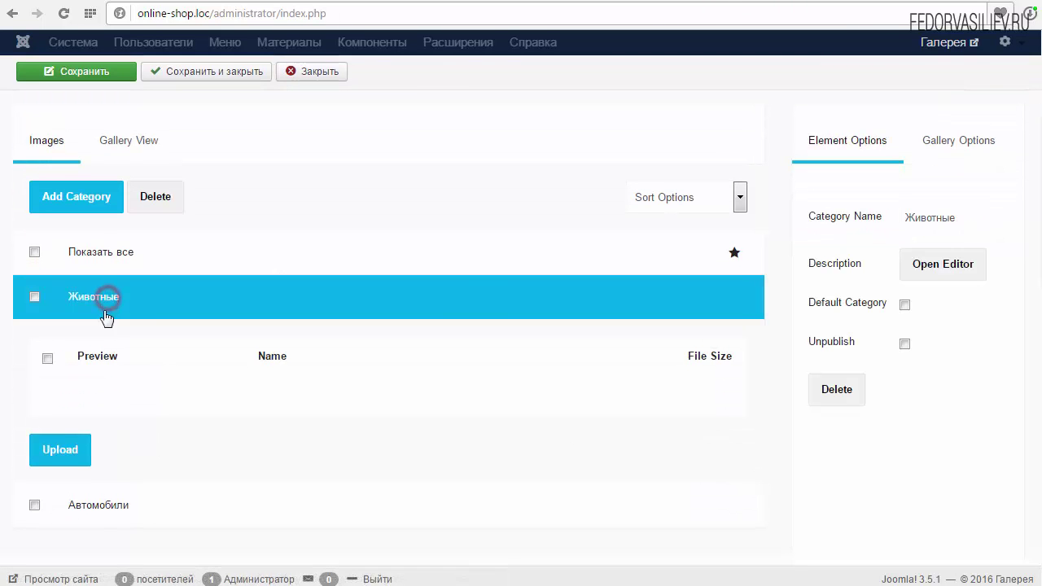
{"action": "left_click", "coordinate": [73, 502]}
{"action": "scroll", "coordinate": [137, 465], "scroll_direction": "down", "scroll_amount": 3}
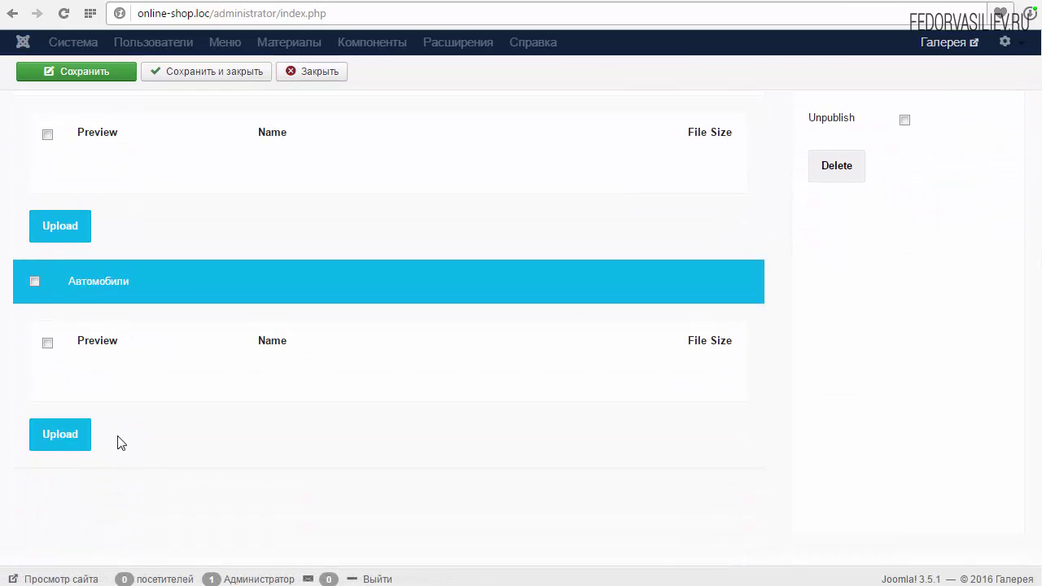
Add all the images from the animals folder to the "Животные" category.
{"action": "scroll", "coordinate": [122, 424], "scroll_direction": "up", "scroll_amount": 3}
{"action": "left_click", "coordinate": [122, 328]}
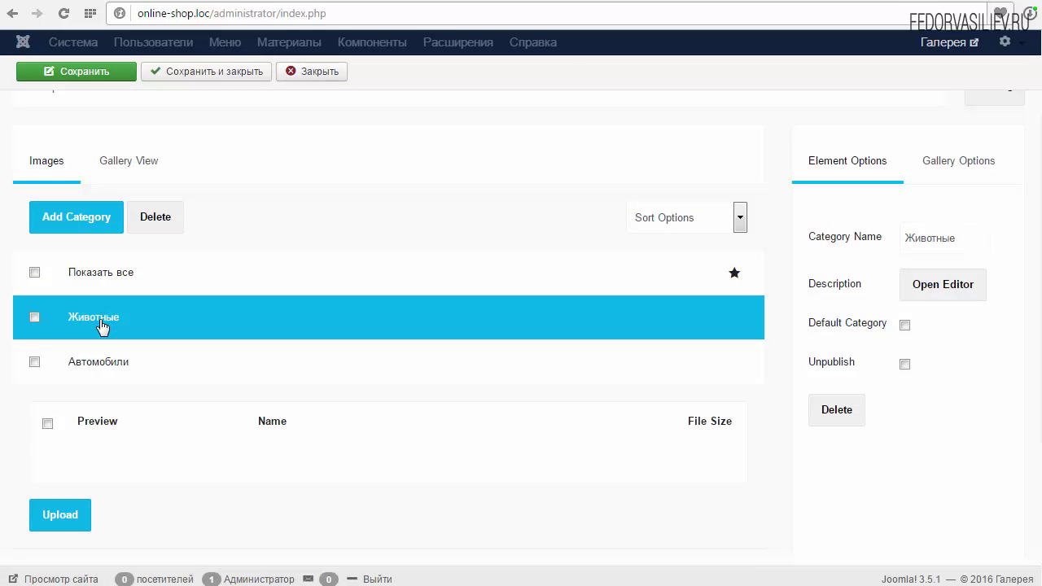
{"action": "left_click", "coordinate": [59, 519]}
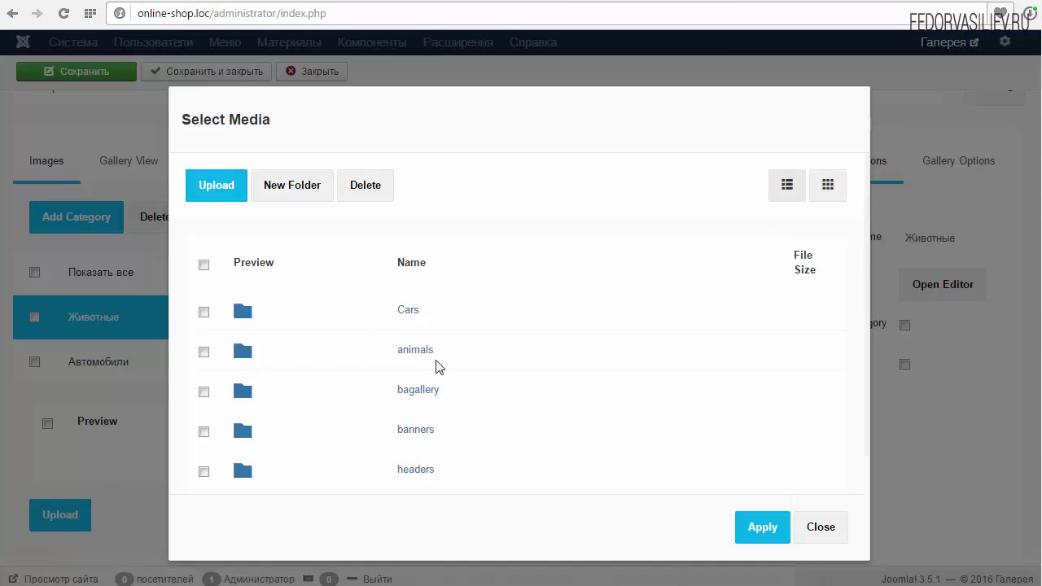
{"action": "left_click", "coordinate": [405, 351]}
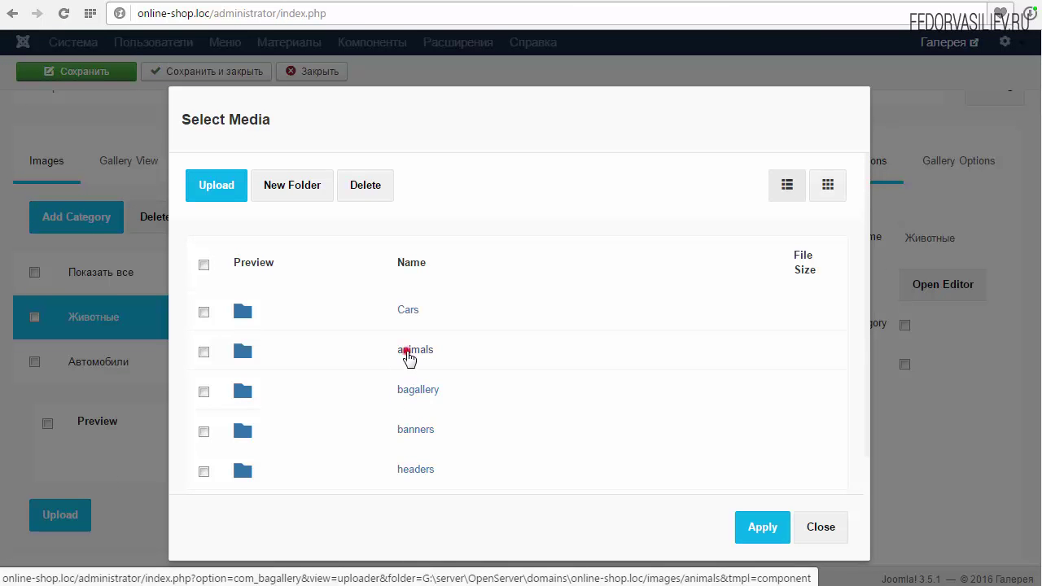
{"action": "left_click", "coordinate": [201, 312]}
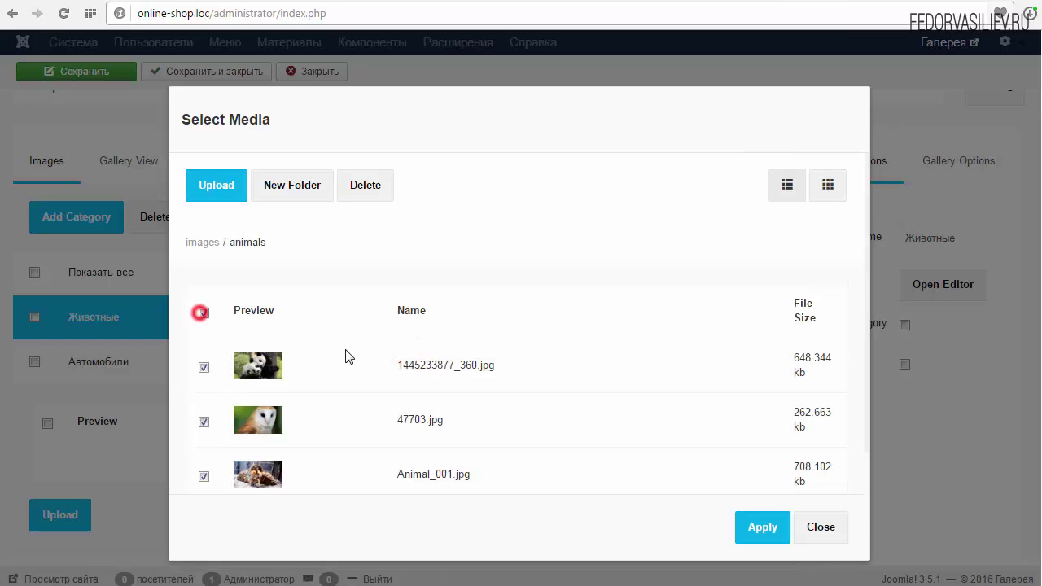
{"action": "scroll", "coordinate": [346, 357], "scroll_direction": "down", "scroll_amount": 3}
{"action": "left_click", "coordinate": [757, 529]}
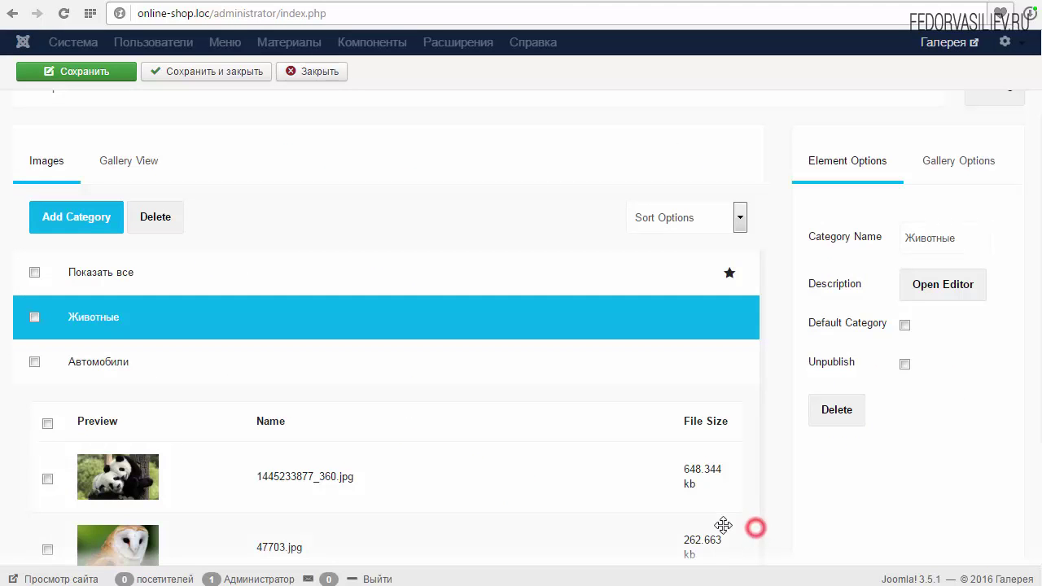
{"action": "scroll", "coordinate": [560, 440], "scroll_direction": "down", "scroll_amount": 4}
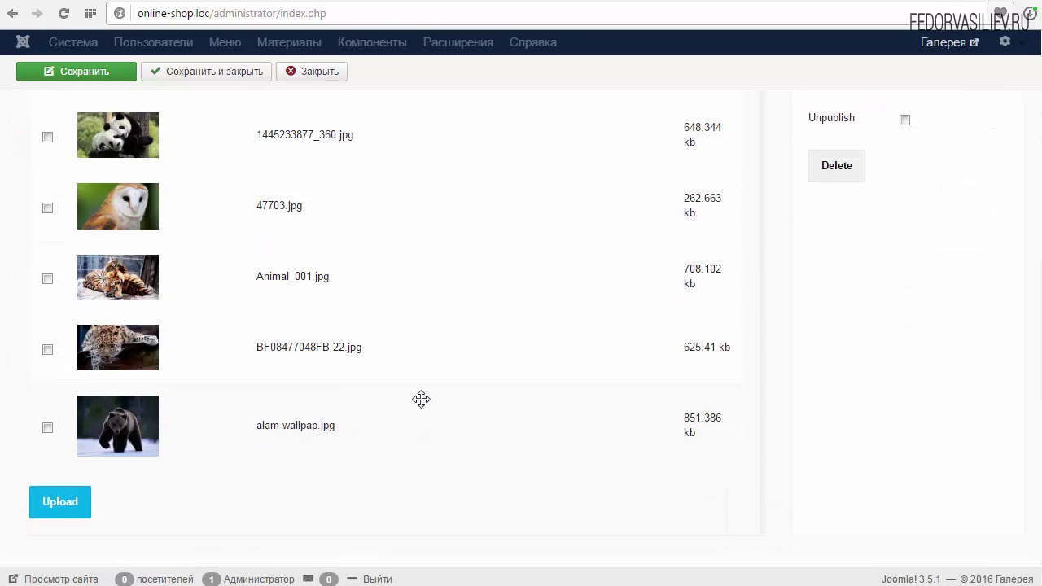
Add all the images from the Cars folder to the "Автомобили" category.
{"action": "scroll", "coordinate": [245, 388], "scroll_direction": "up", "scroll_amount": 4}
{"action": "left_click", "coordinate": [120, 382]}
{"action": "left_click", "coordinate": [120, 423]}
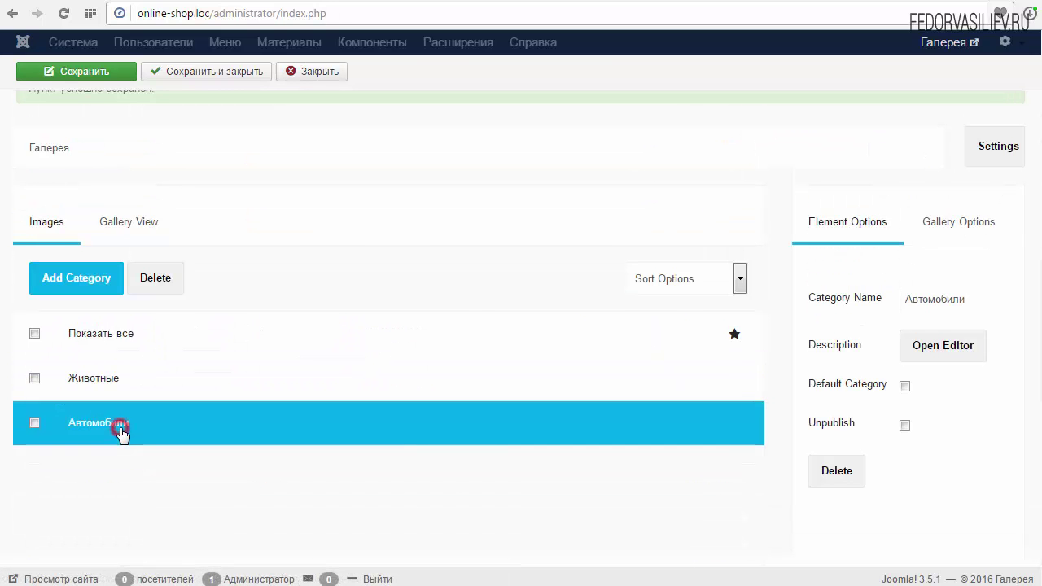
{"action": "scroll", "coordinate": [114, 423], "scroll_direction": "down", "scroll_amount": 3}
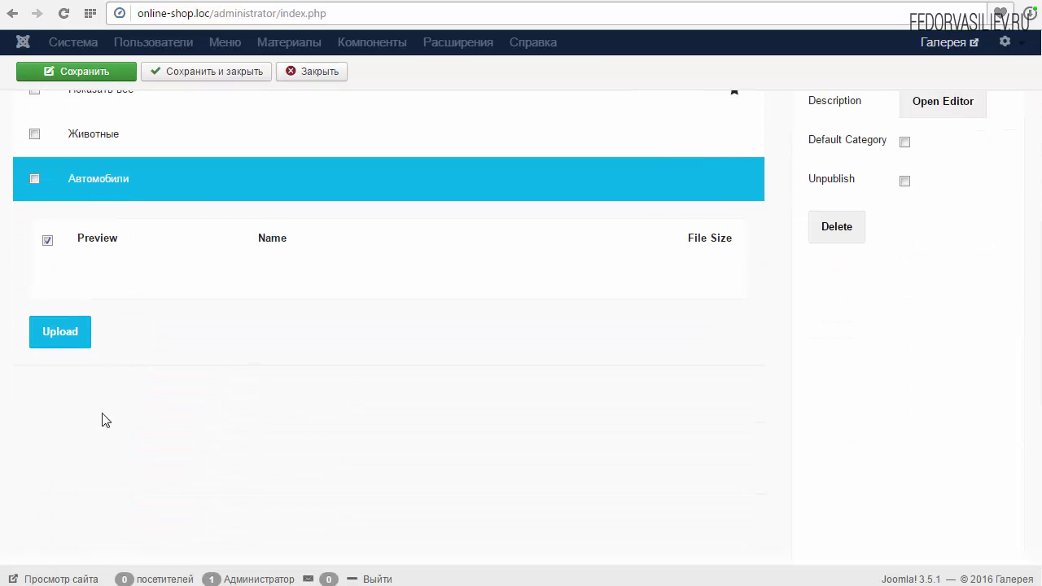
{"action": "left_click", "coordinate": [65, 331]}
{"action": "left_click", "coordinate": [410, 310]}
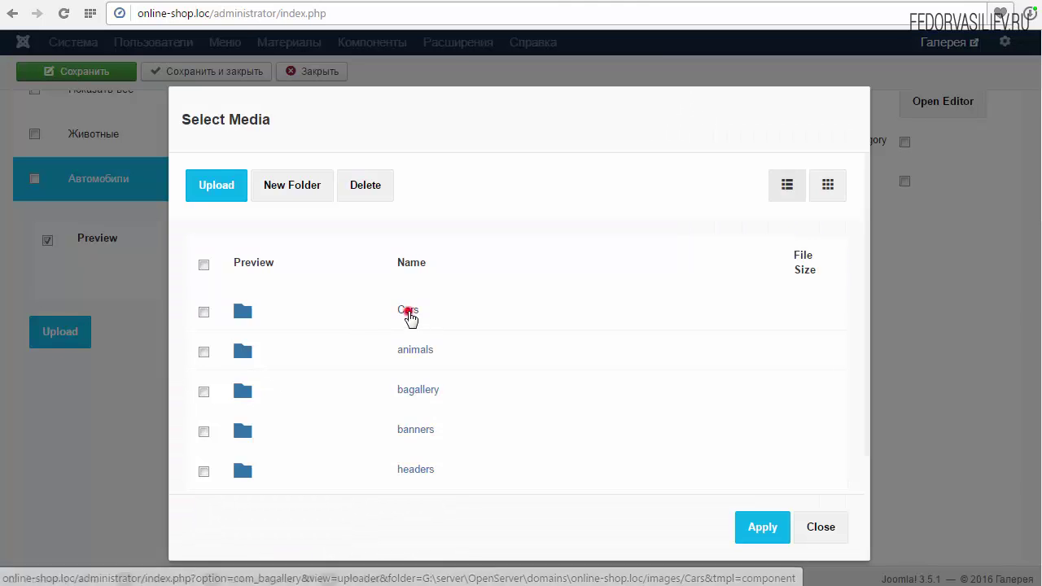
{"action": "left_click", "coordinate": [204, 313]}
{"action": "scroll", "coordinate": [323, 363], "scroll_direction": "down", "scroll_amount": 3}
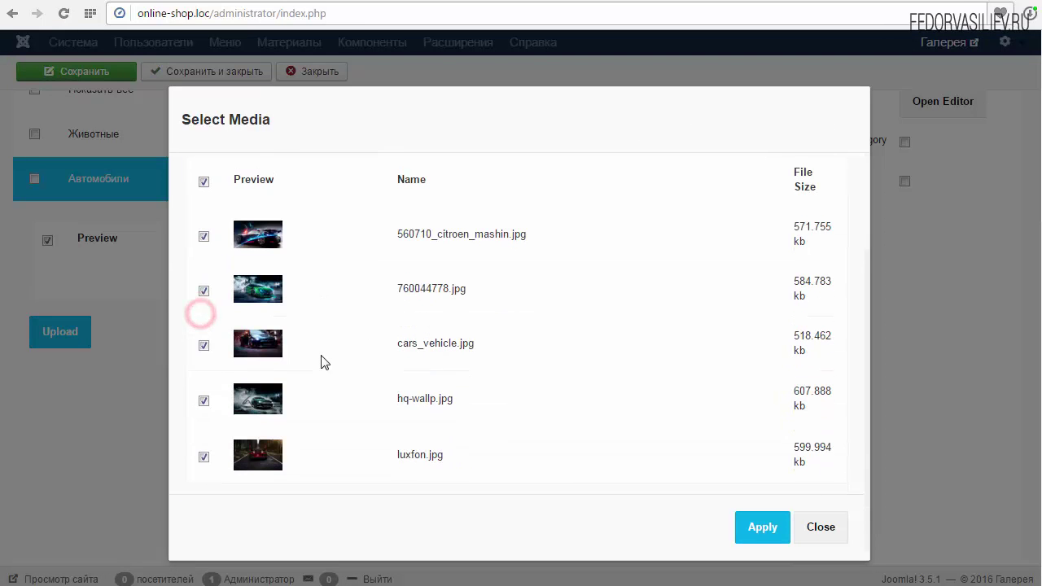
{"action": "left_click", "coordinate": [763, 527]}
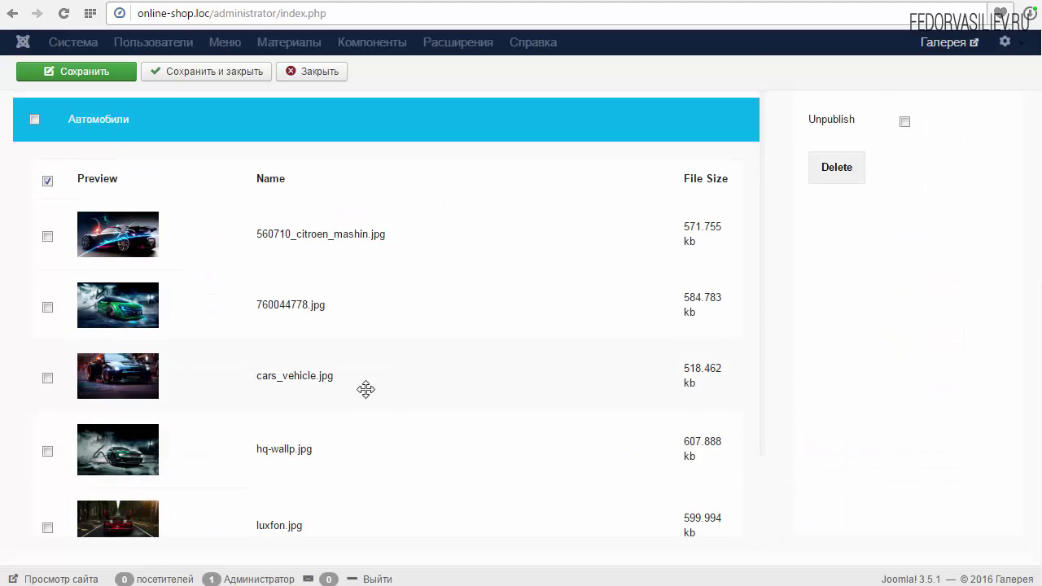
Save the gallery and expand the "Животные" and "Автомобили" categories to check their images.
{"action": "left_click", "coordinate": [107, 75]}
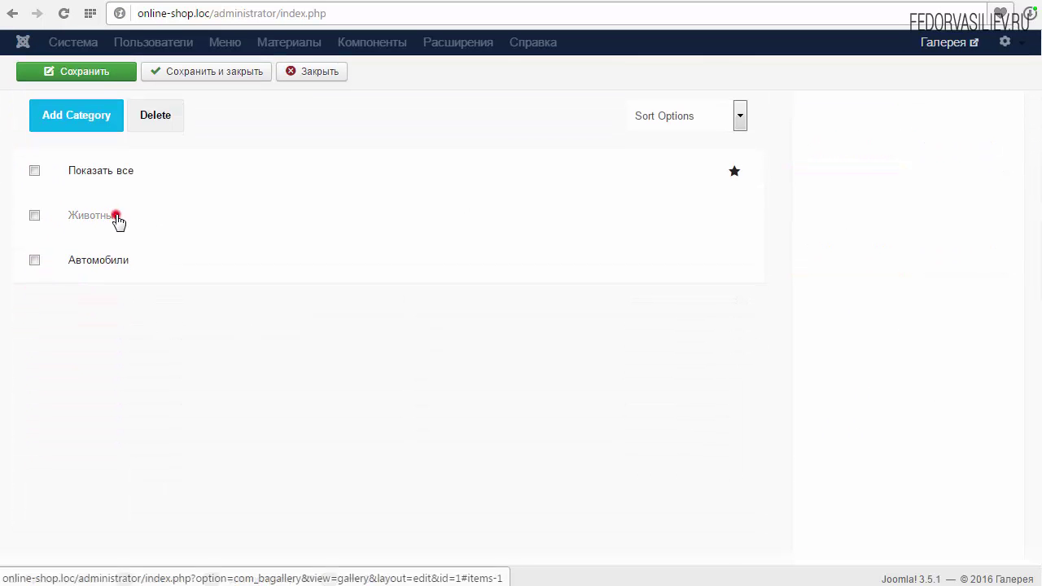
{"action": "left_click", "coordinate": [114, 217]}
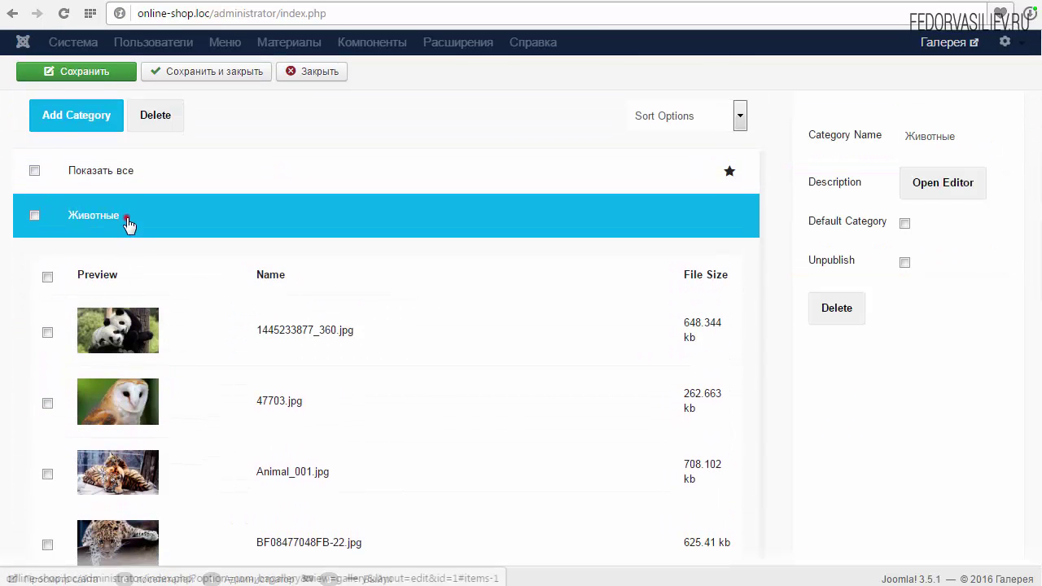
{"action": "left_click", "coordinate": [128, 215]}
{"action": "left_click", "coordinate": [128, 259]}
Reload the site's home page and browse both pages of the published gallery.
{"action": "key", "text": "ctrl+Tab"}
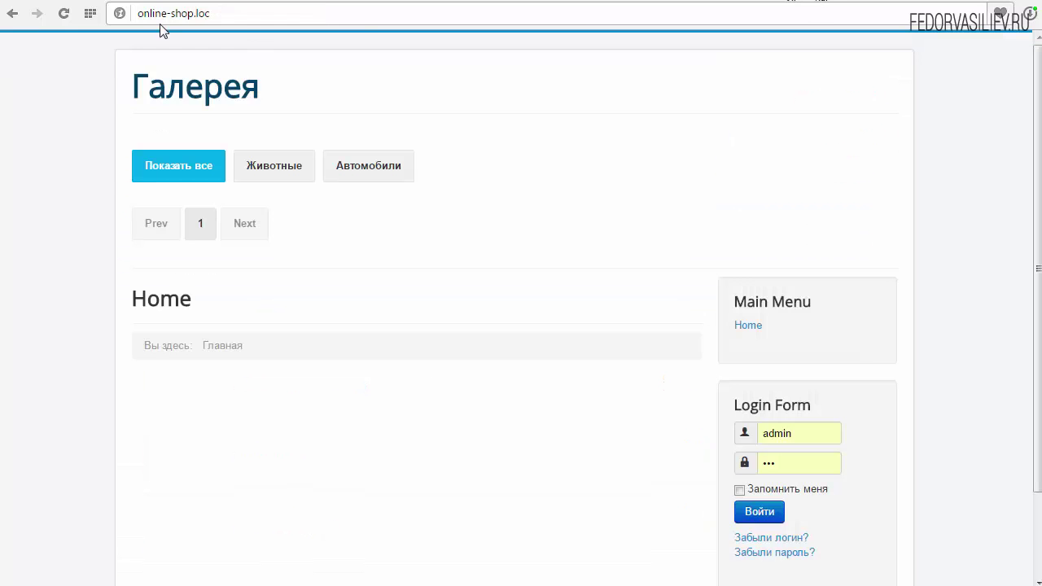
{"action": "left_click", "coordinate": [58, 15]}
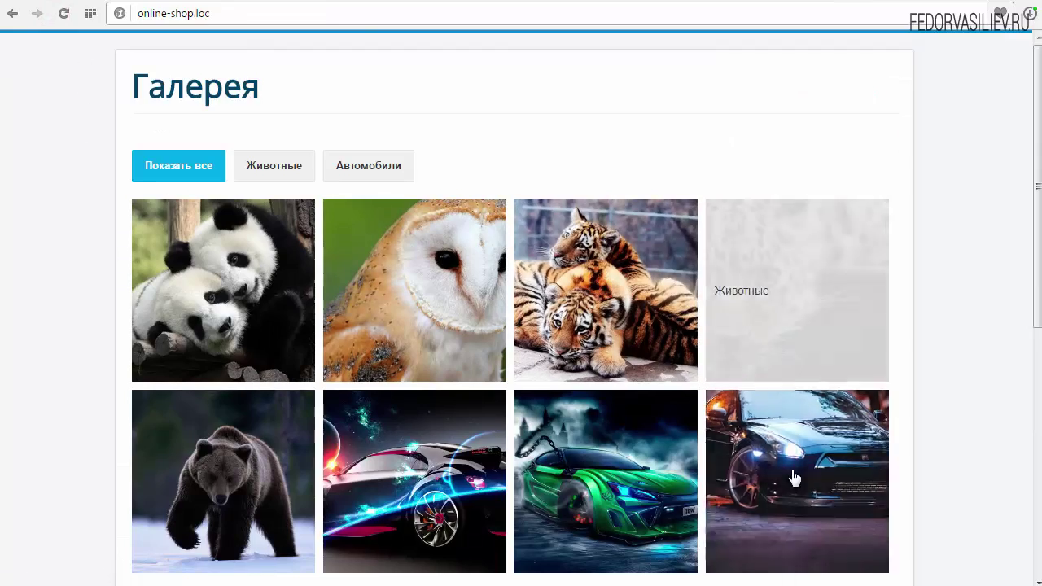
{"action": "scroll", "coordinate": [350, 247], "scroll_direction": "down", "scroll_amount": 2}
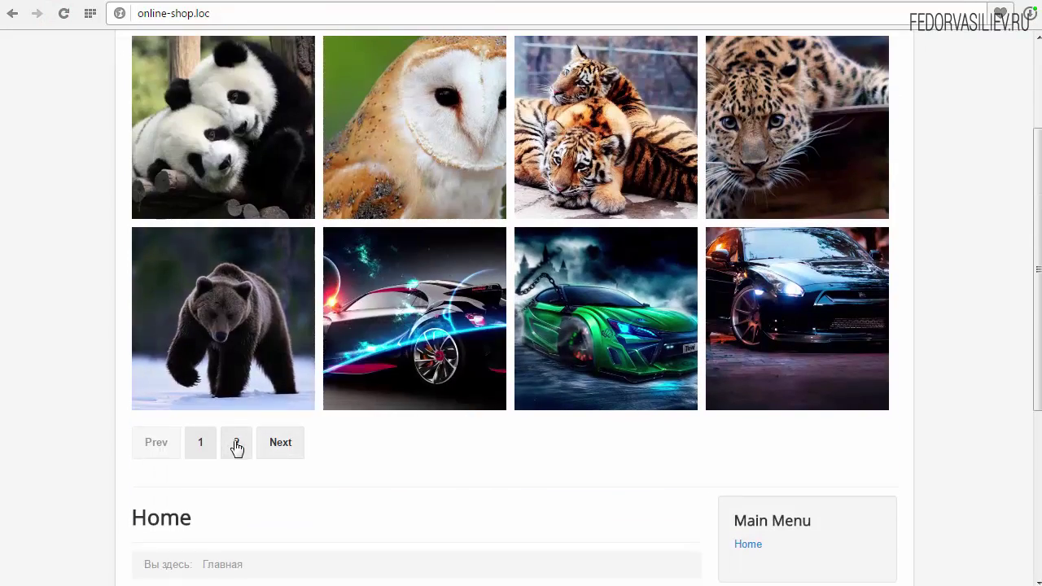
{"action": "left_click", "coordinate": [235, 444]}
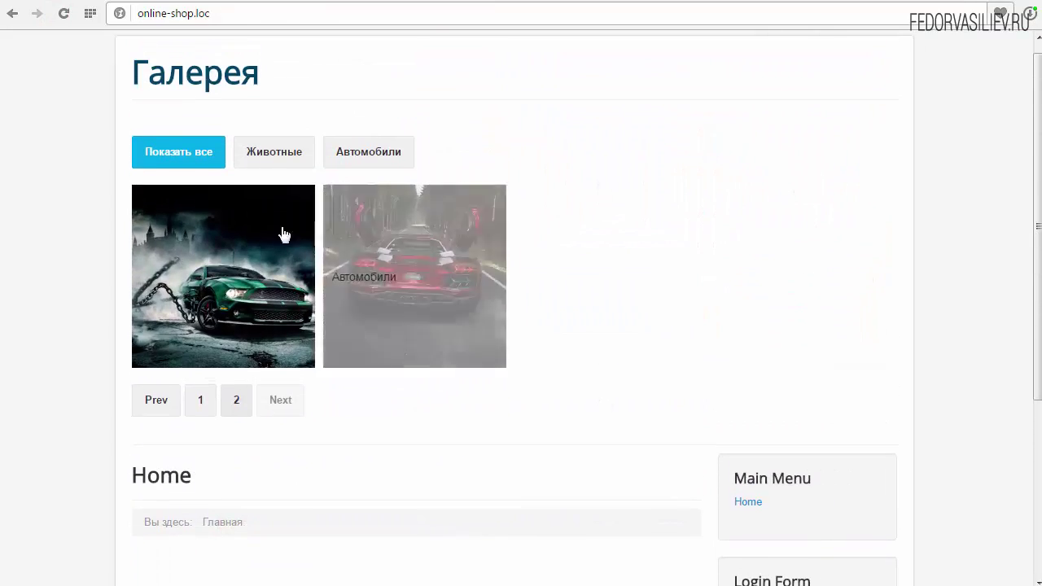
{"action": "left_click", "coordinate": [201, 402]}
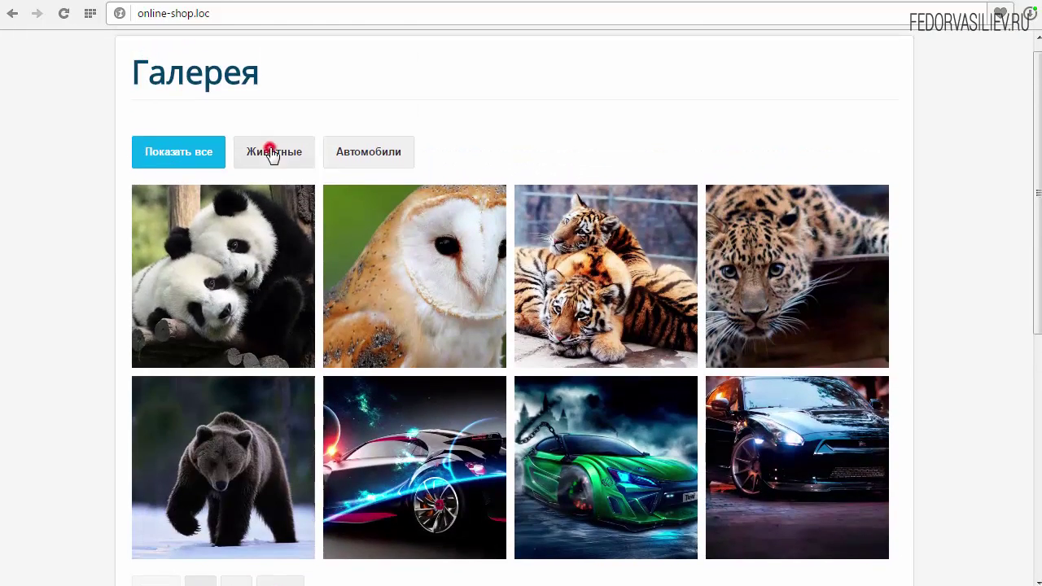
Try the gallery's "Животные" and "Автомобили" filters and step through the enlarged car images.
{"action": "left_click", "coordinate": [272, 155]}
{"action": "left_click", "coordinate": [367, 159]}
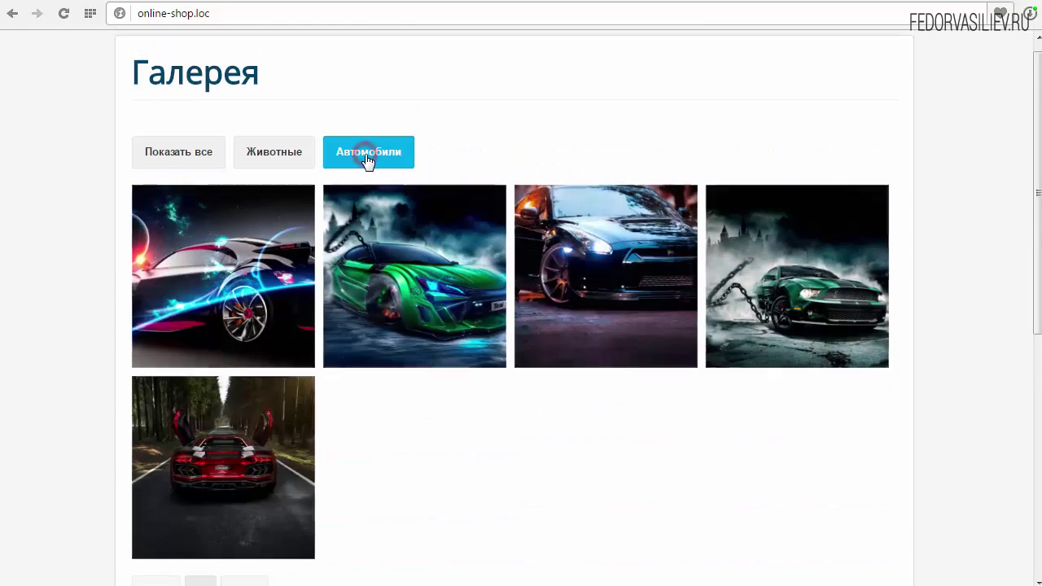
{"action": "left_click", "coordinate": [226, 245]}
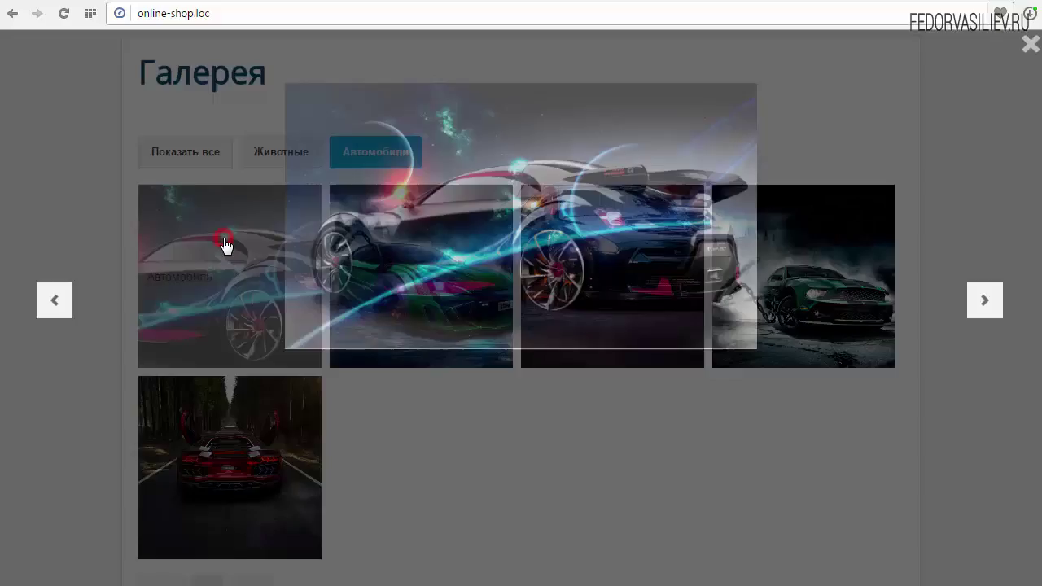
{"action": "left_click", "coordinate": [987, 303]}
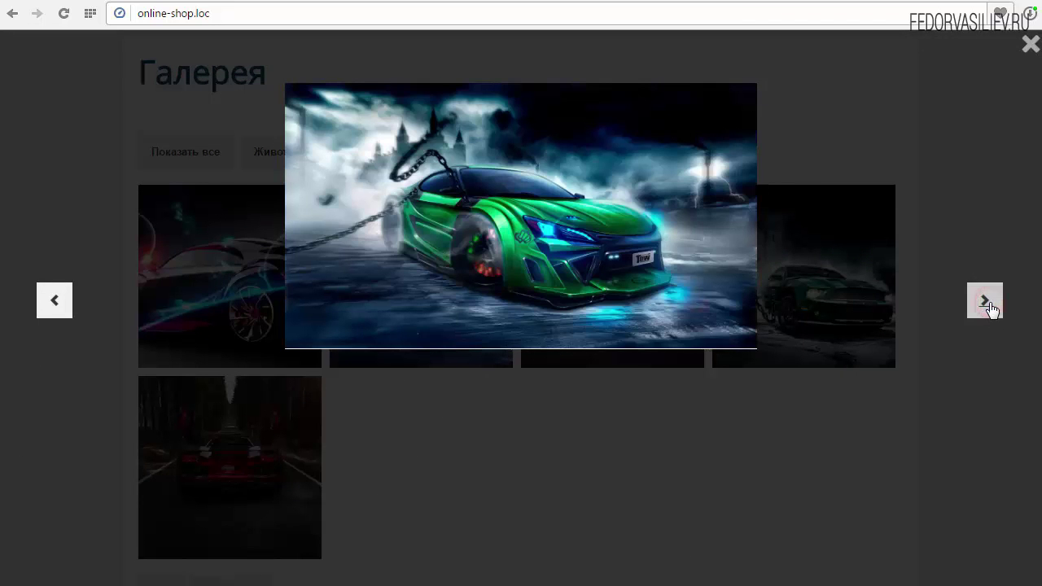
{"action": "left_click", "coordinate": [986, 303]}
{"action": "left_click", "coordinate": [987, 303]}
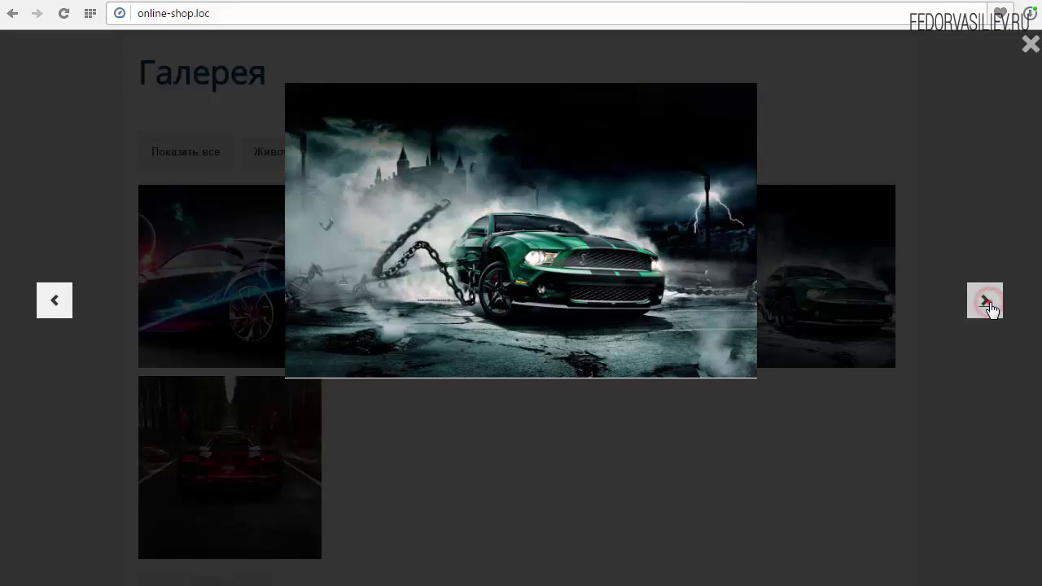
{"action": "left_click", "coordinate": [987, 303]}
{"action": "left_click", "coordinate": [841, 149]}
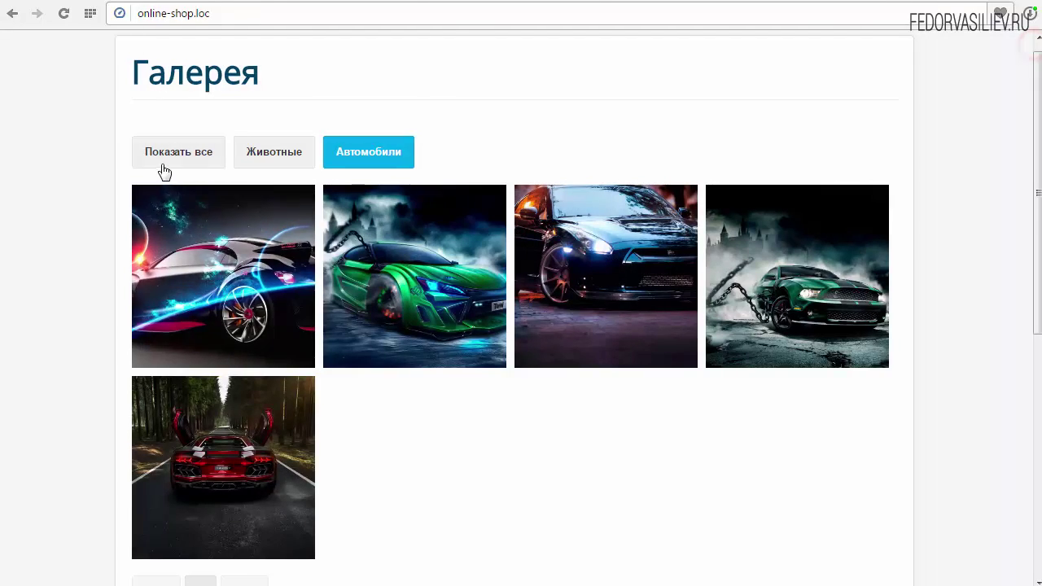
{"action": "left_click", "coordinate": [175, 151]}
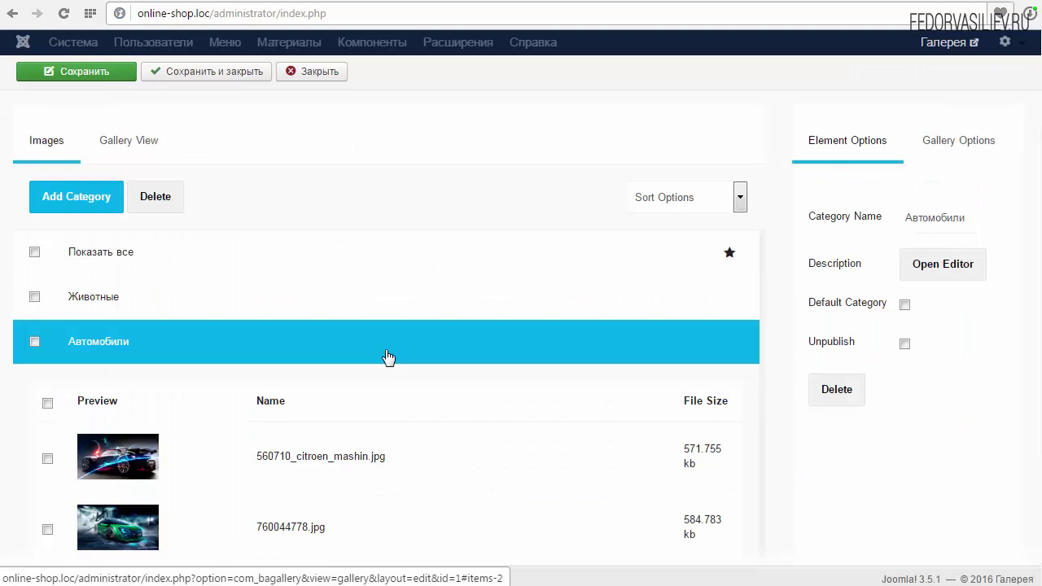
Enter the bold description "животные тест" for the "Животные" category back in the gallery editor.
{"action": "left_click", "coordinate": [118, 300]}
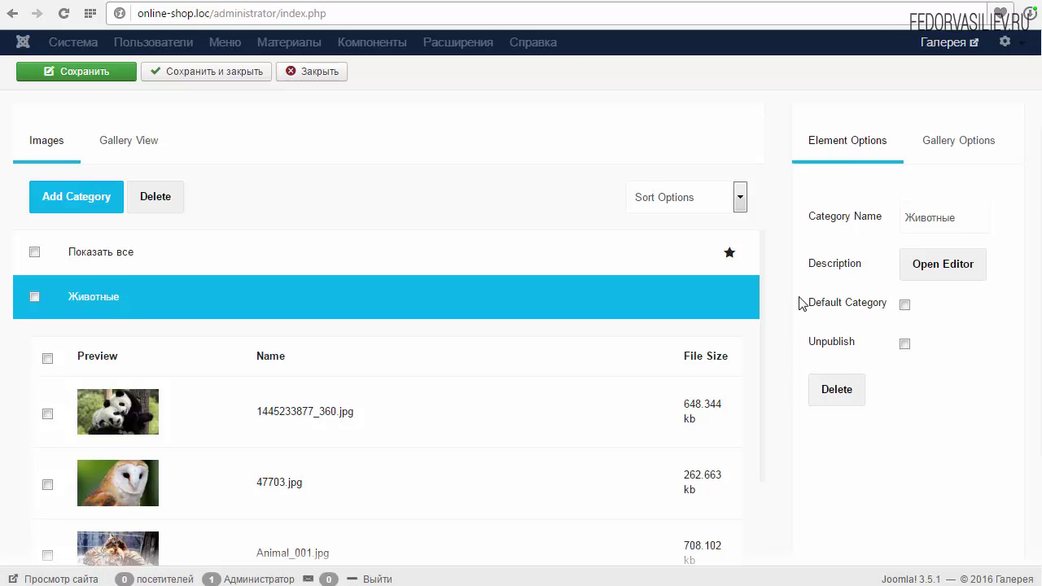
{"action": "left_click_drag", "start_coordinate": [812, 258], "coordinate": [860, 267]}
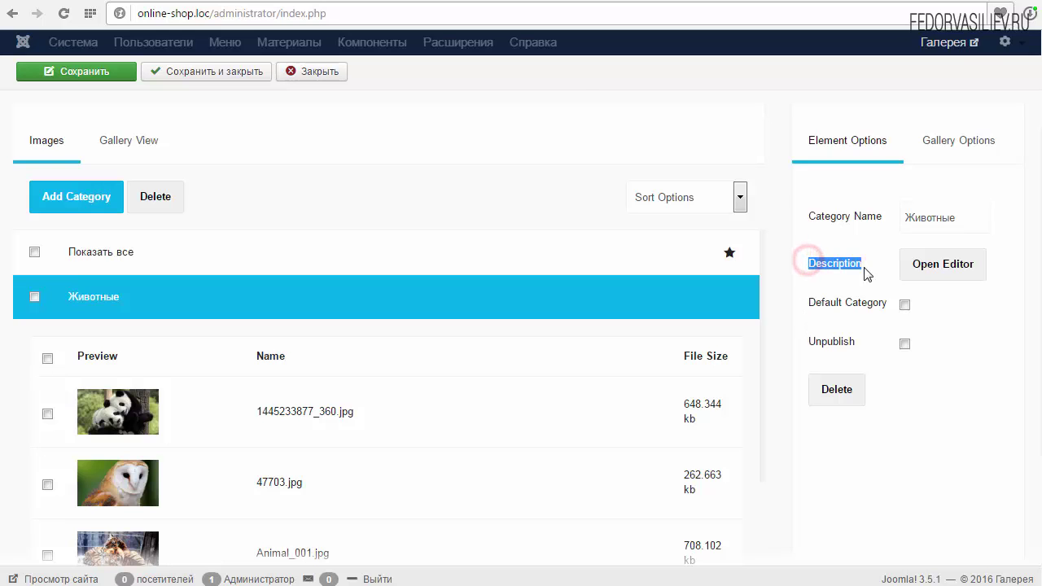
{"action": "left_click", "coordinate": [871, 262]}
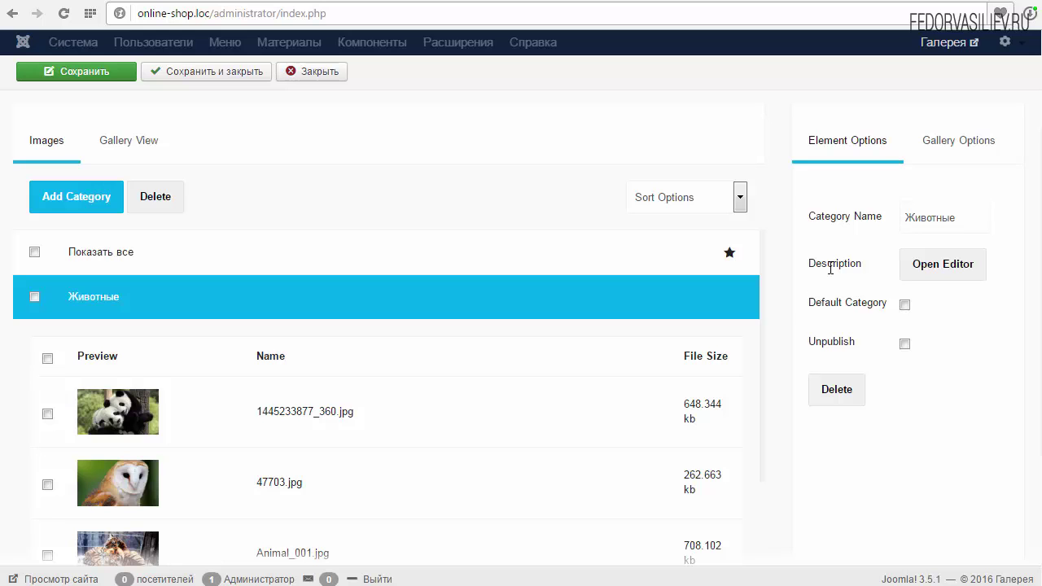
{"action": "left_click", "coordinate": [944, 265]}
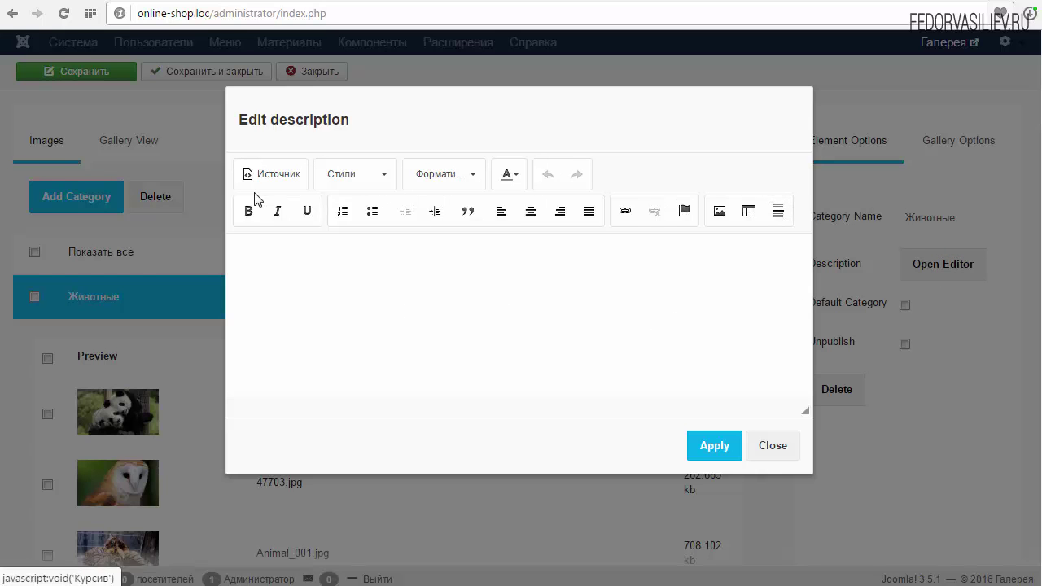
{"action": "left_click", "coordinate": [316, 249]}
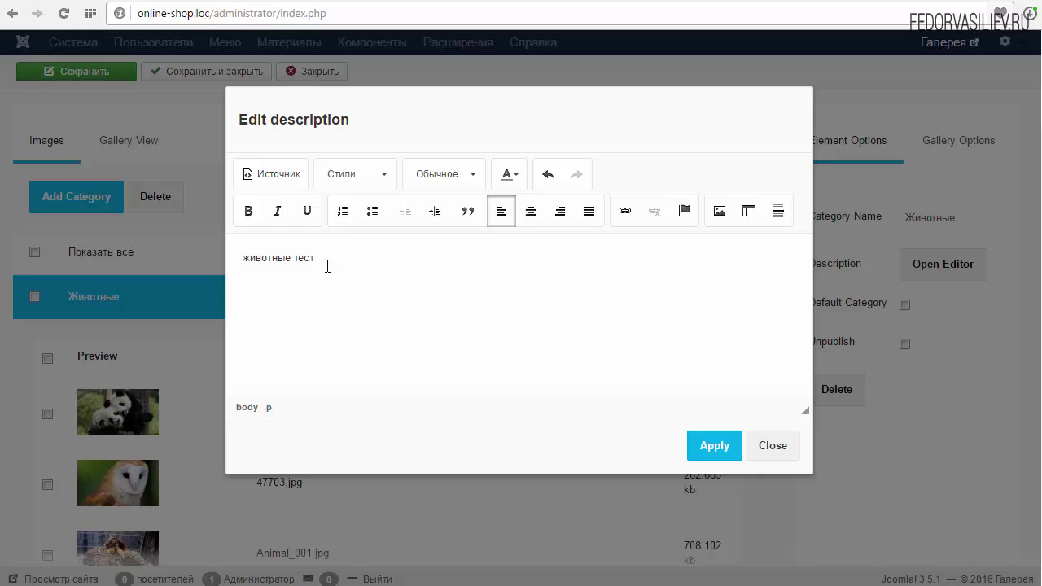
{"action": "triple_click", "coordinate": [337, 261]}
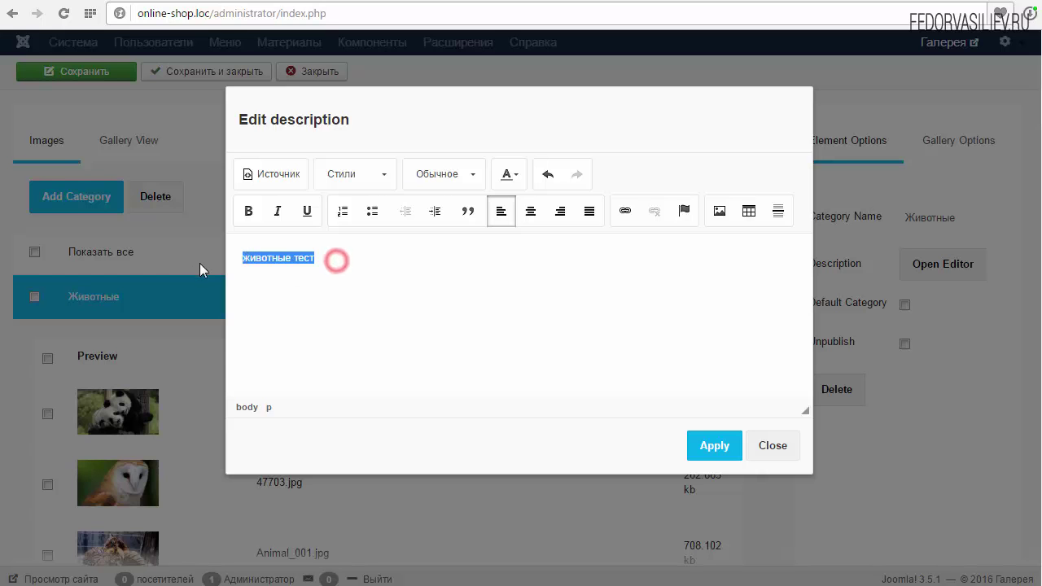
{"action": "left_click", "coordinate": [249, 213]}
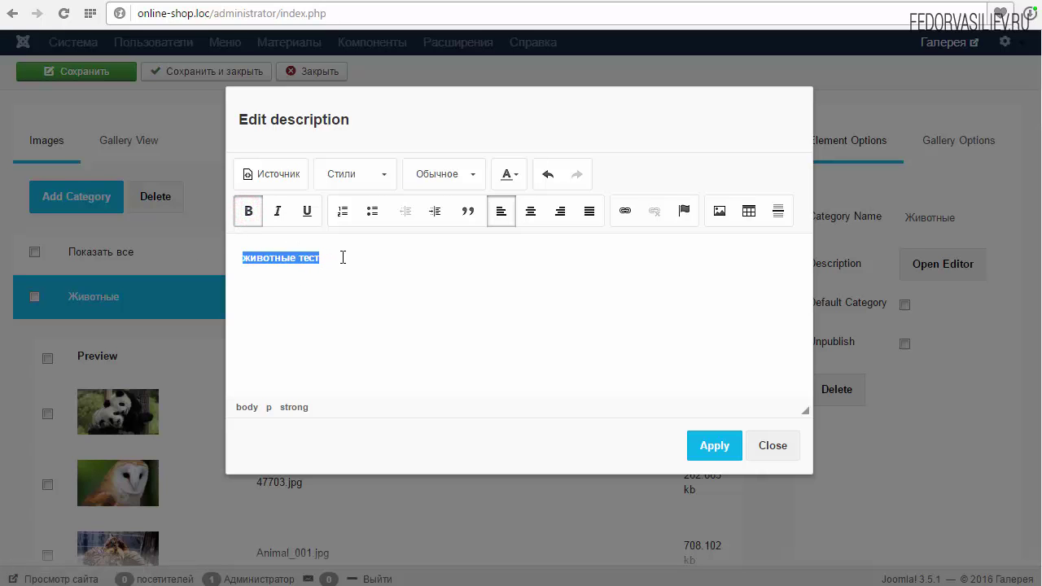
Color the description text "животные тест" yellow.
{"action": "left_click", "coordinate": [512, 174]}
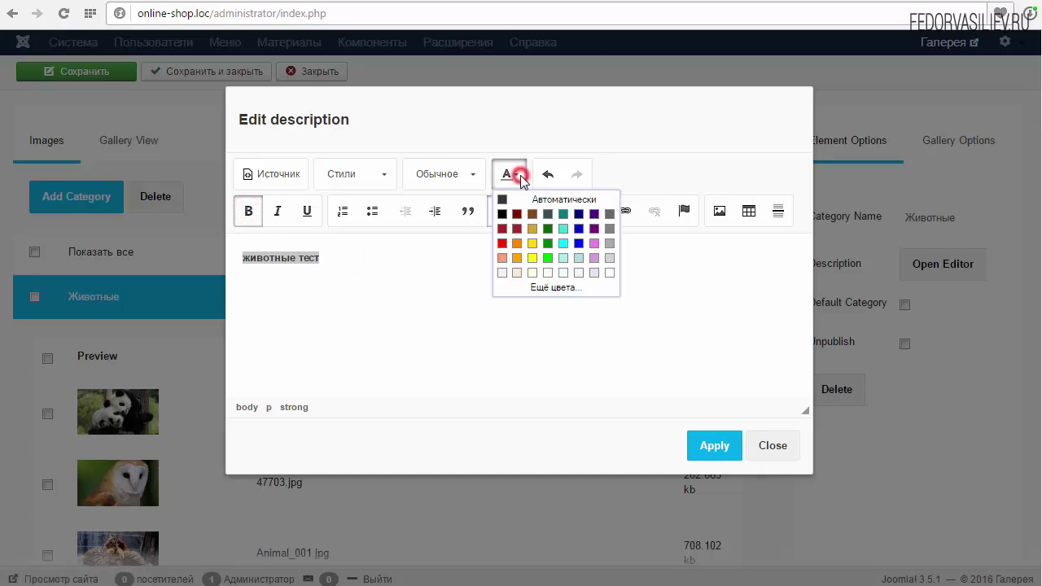
{"action": "left_click", "coordinate": [532, 243]}
{"action": "left_click", "coordinate": [367, 271]}
Recolor the description text "животные тест" green and underline it.
{"action": "left_click_drag", "start_coordinate": [344, 258], "coordinate": [242, 257]}
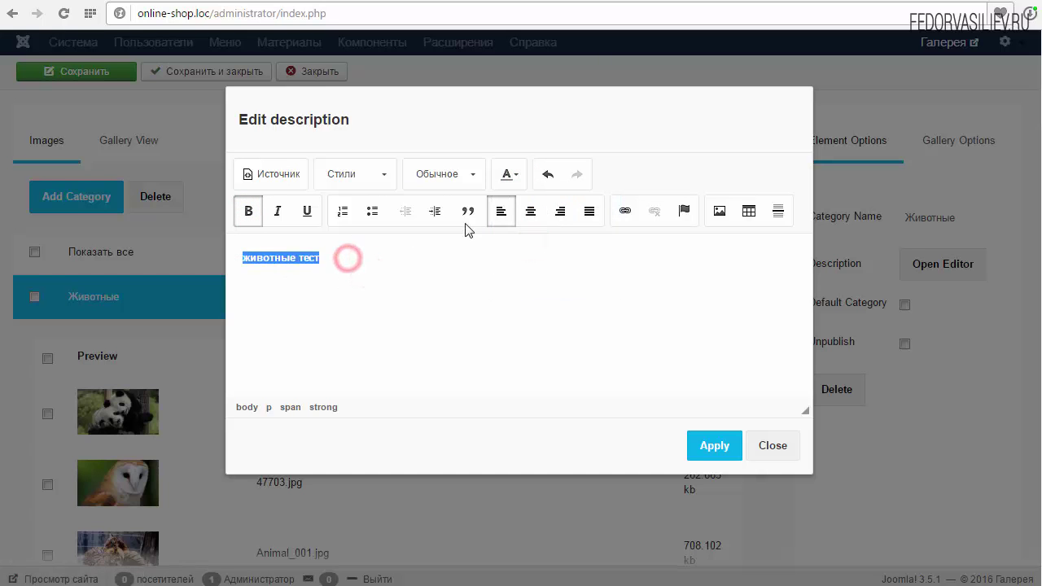
{"action": "left_click", "coordinate": [511, 184]}
{"action": "left_click", "coordinate": [545, 246]}
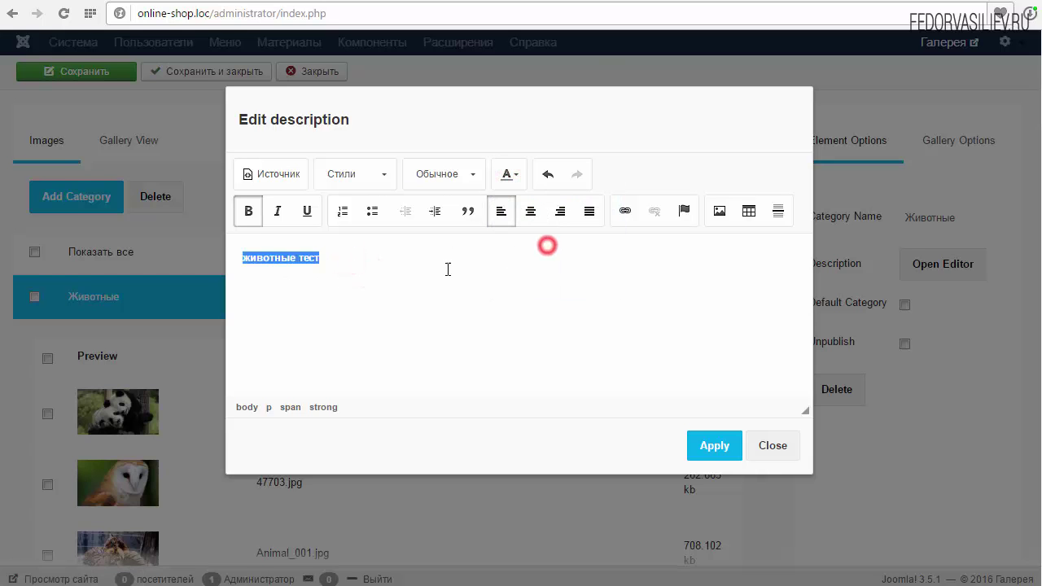
{"action": "left_click", "coordinate": [446, 269]}
{"action": "left_click_drag", "start_coordinate": [340, 257], "coordinate": [242, 259]}
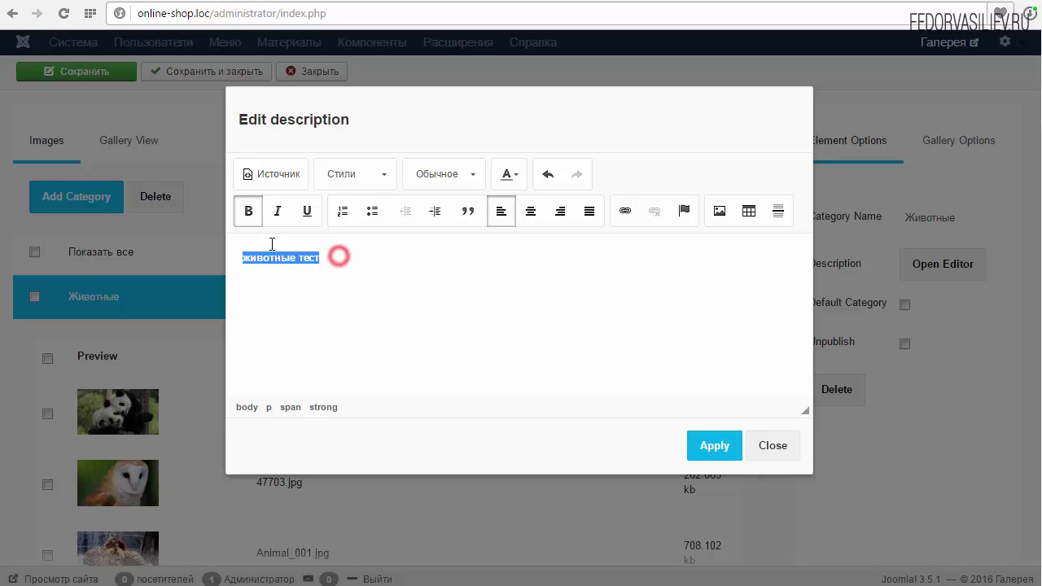
{"action": "left_click", "coordinate": [307, 211]}
{"action": "left_click", "coordinate": [339, 263]}
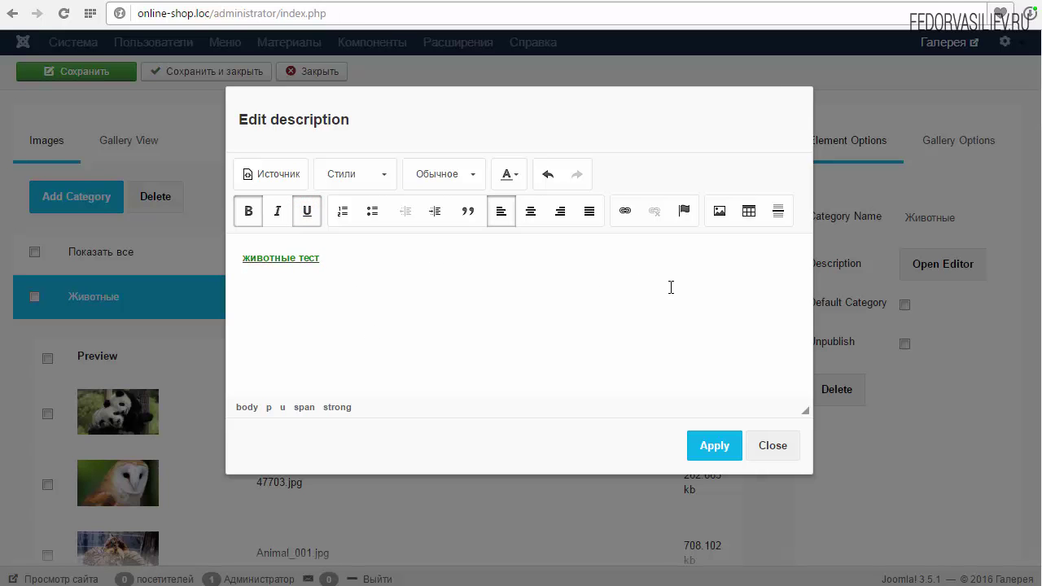
Look through the image data, link and advanced settings for inserting an image into the description, leaving them unfilled.
{"action": "left_click", "coordinate": [718, 210]}
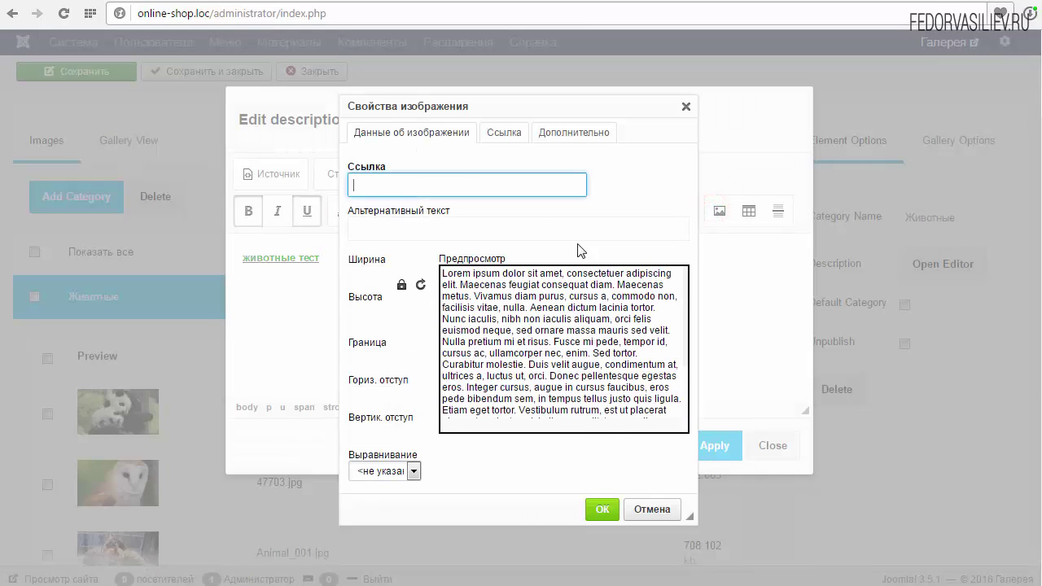
{"action": "left_click", "coordinate": [493, 133]}
{"action": "left_click", "coordinate": [586, 132]}
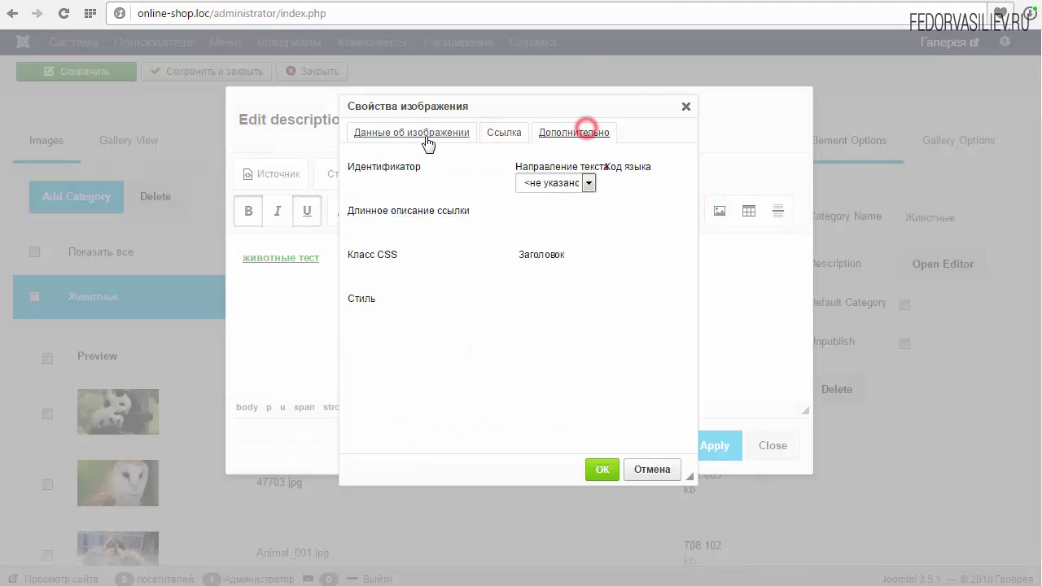
{"action": "left_click", "coordinate": [424, 134]}
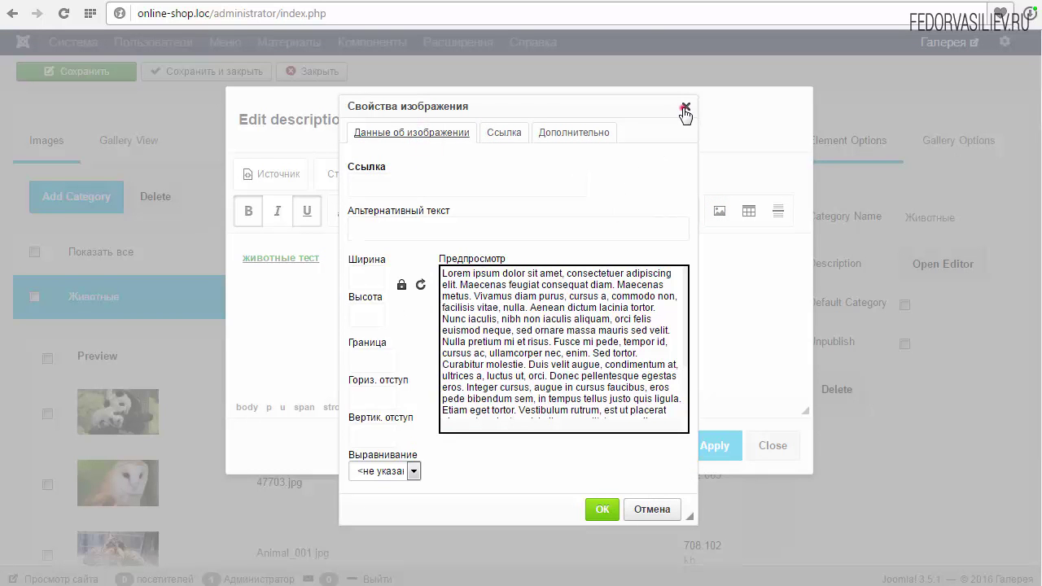
{"action": "left_click", "coordinate": [685, 109]}
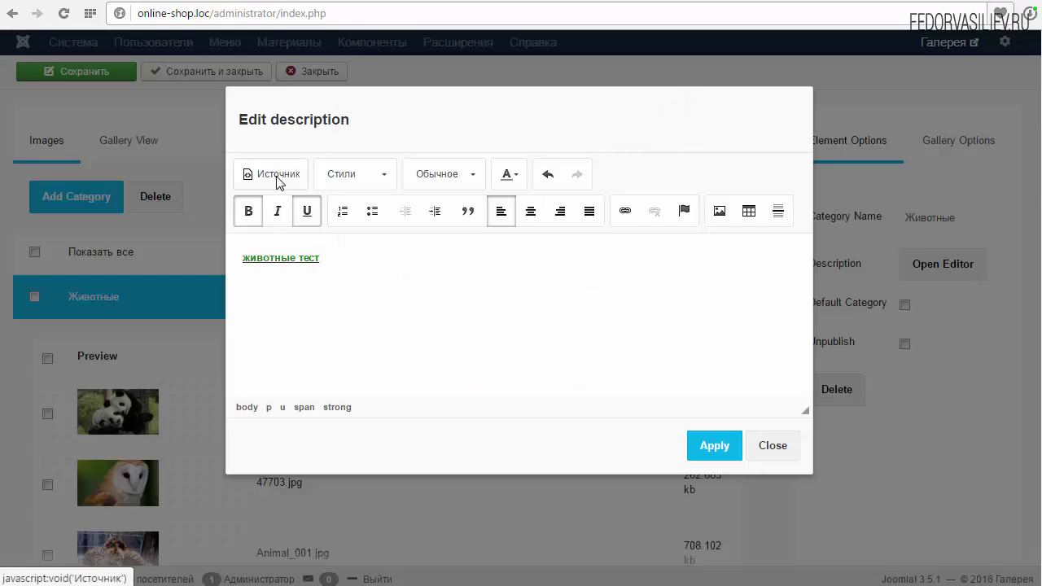
Inspect the HTML source of the description and return to the formatted view.
{"action": "left_click", "coordinate": [274, 176]}
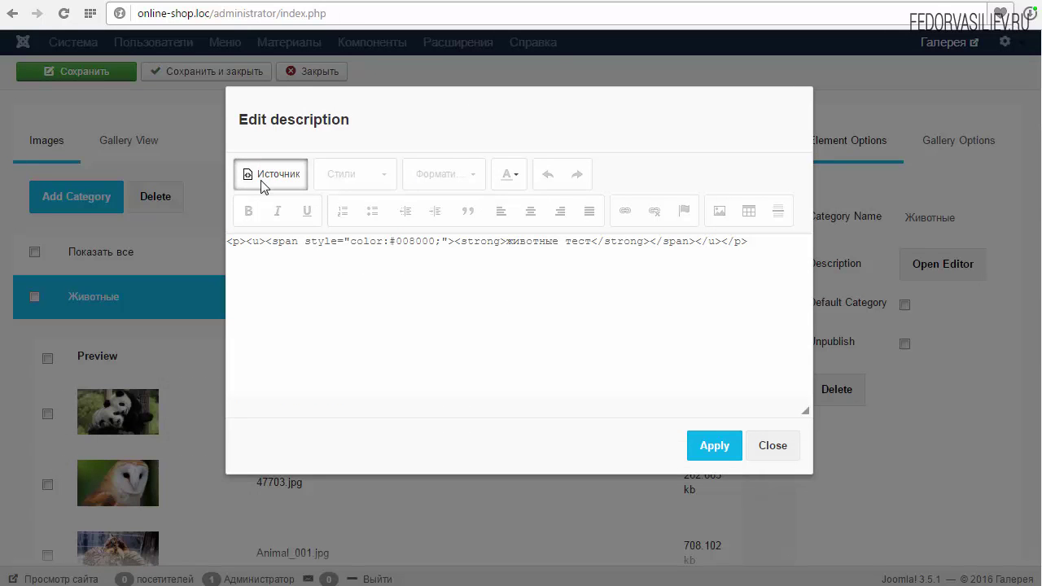
{"action": "left_click", "coordinate": [267, 175]}
{"action": "left_click", "coordinate": [344, 262]}
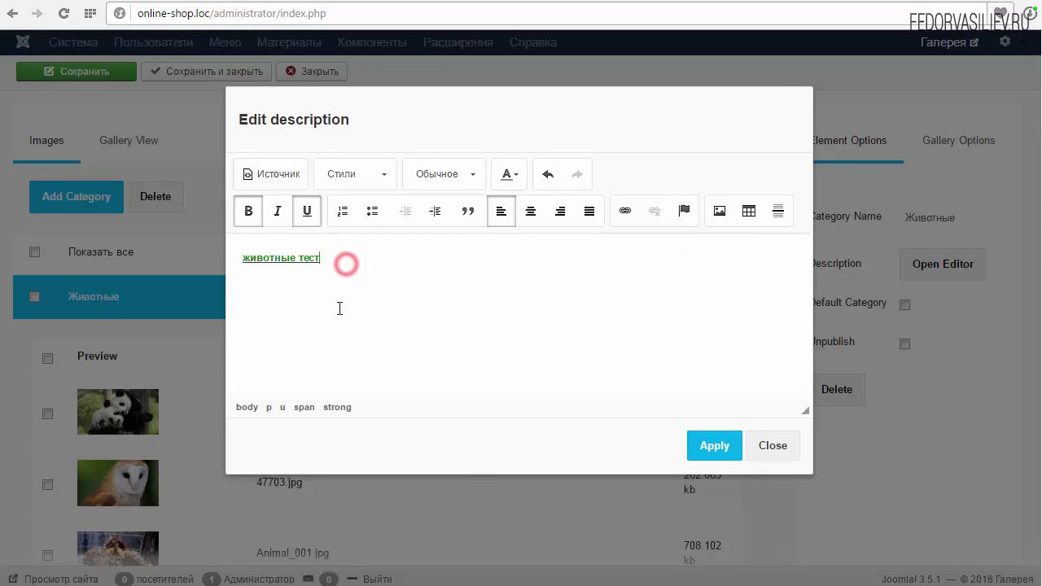
Apply the "Животные" category description and save the gallery.
{"action": "left_click", "coordinate": [711, 450]}
{"action": "scroll", "coordinate": [542, 355], "scroll_direction": "down", "scroll_amount": 1}
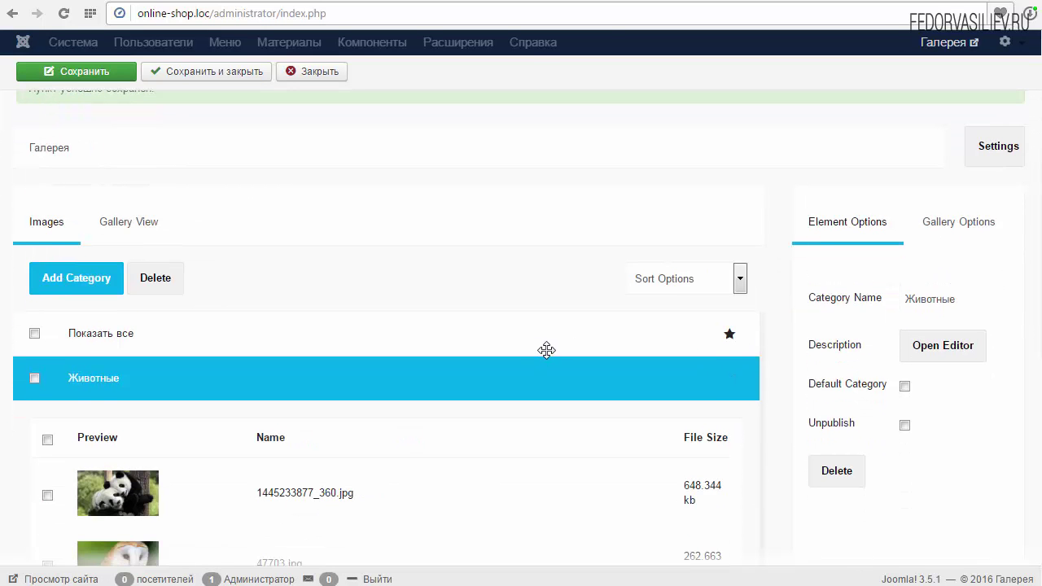
{"action": "left_click", "coordinate": [103, 77]}
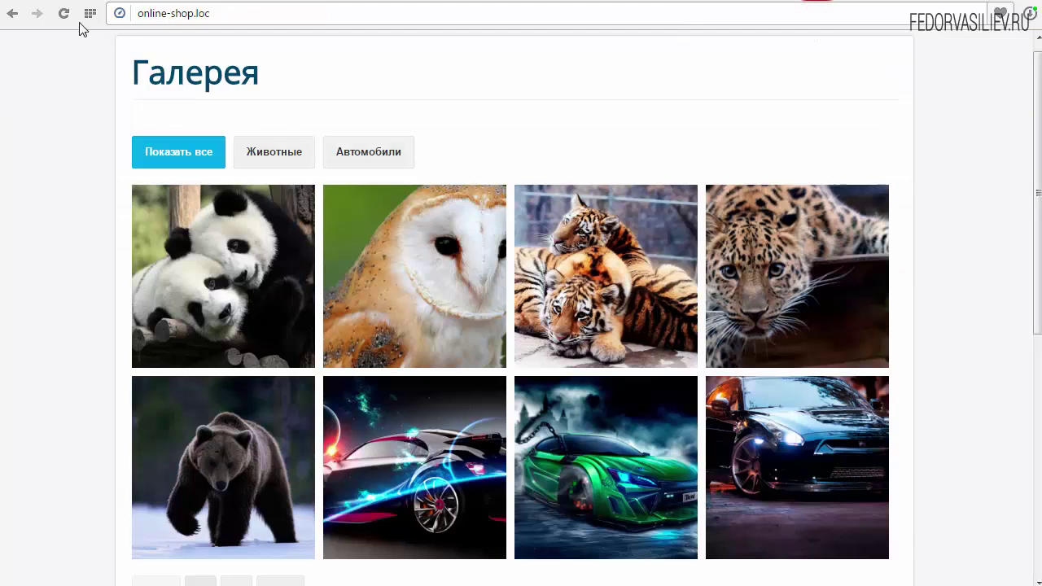
Reload the site's home page and examine the description shown with the gallery's "Животные" filter.
{"action": "left_click", "coordinate": [63, 13]}
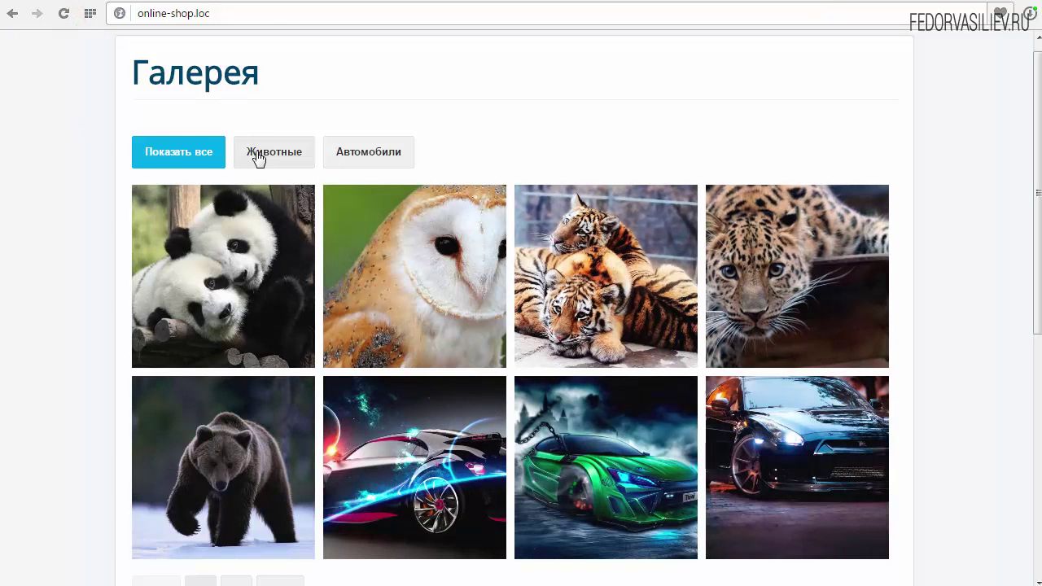
{"action": "left_click", "coordinate": [257, 157]}
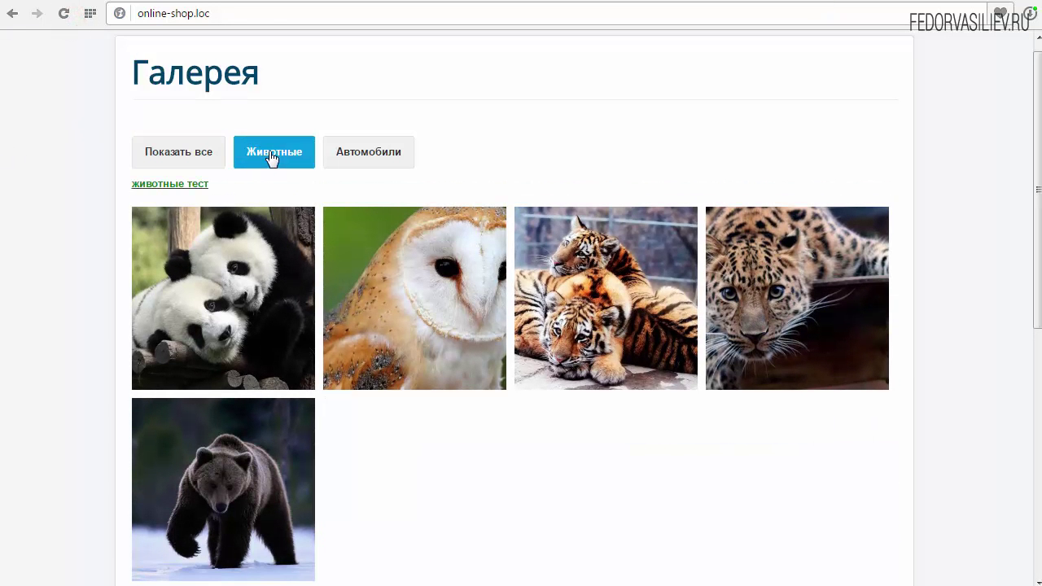
{"action": "left_click_drag", "start_coordinate": [236, 186], "coordinate": [134, 185]}
{"action": "left_click", "coordinate": [223, 182]}
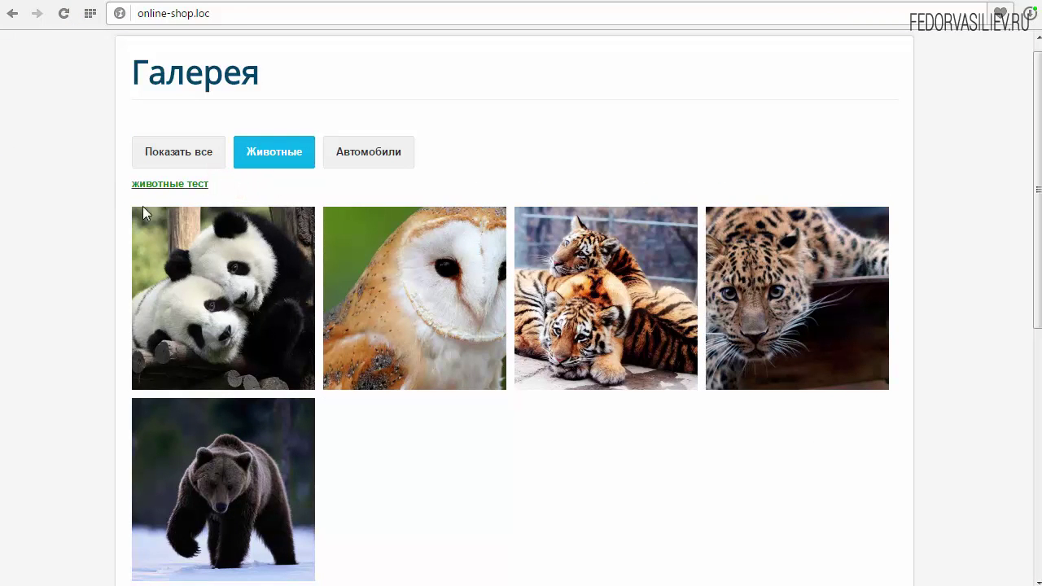
{"action": "scroll", "coordinate": [446, 339], "scroll_direction": "down", "scroll_amount": 2}
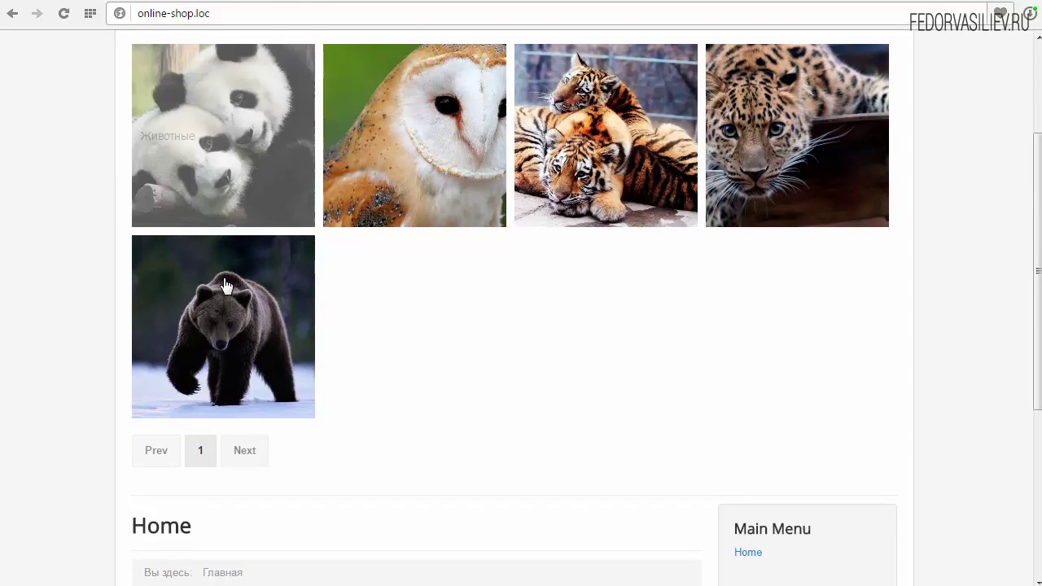
{"action": "scroll", "coordinate": [446, 339], "scroll_direction": "up", "scroll_amount": 2}
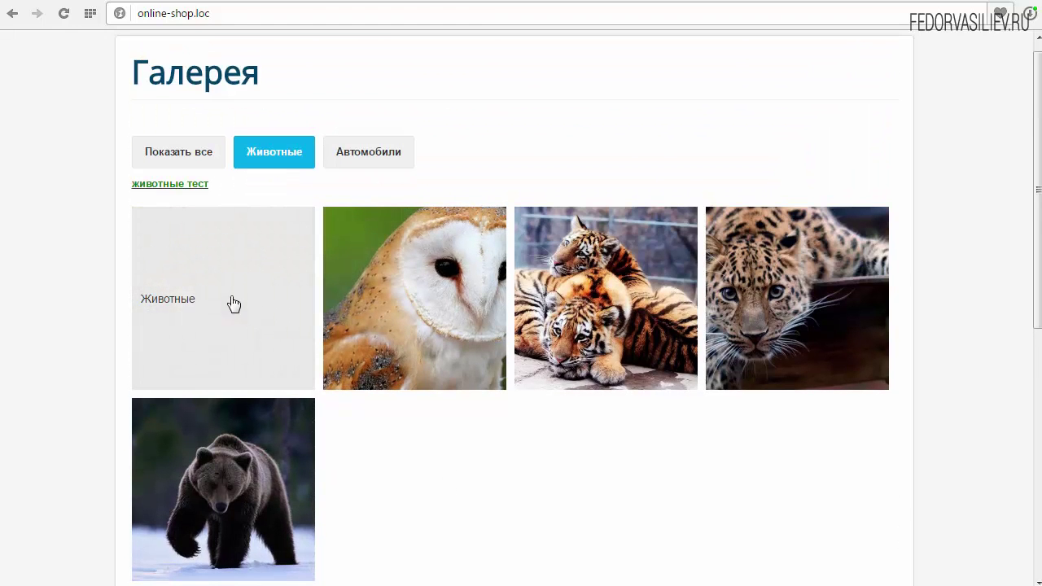
{"action": "triple_click", "coordinate": [211, 187]}
{"action": "left_click", "coordinate": [211, 186]}
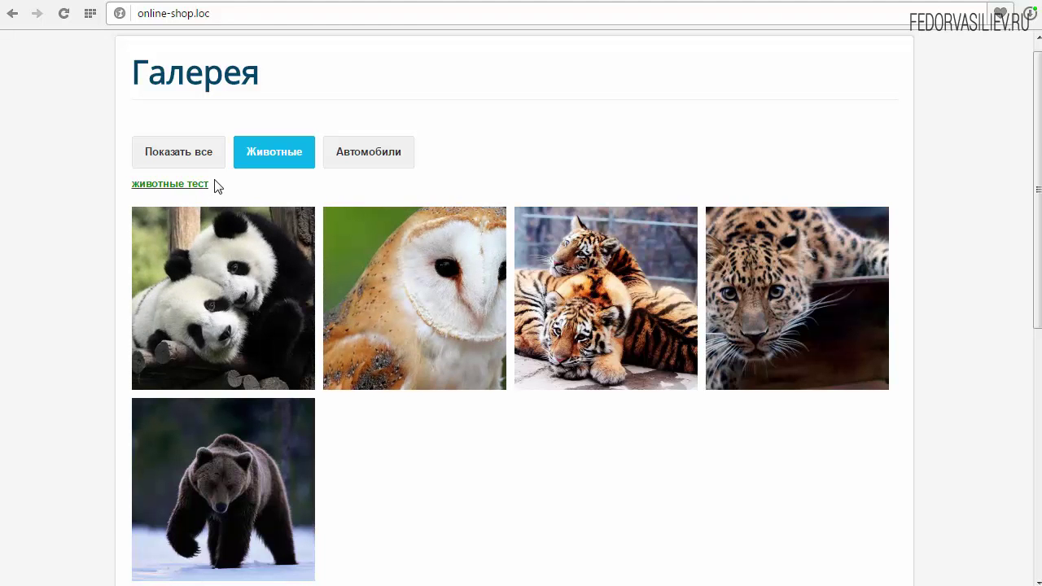
{"action": "triple_click", "coordinate": [215, 181]}
{"action": "left_click", "coordinate": [227, 183]}
Compare the published gallery under the "Показать все", "Автомобили" and "Животные" filters.
{"action": "left_click", "coordinate": [188, 157]}
{"action": "left_click", "coordinate": [359, 159]}
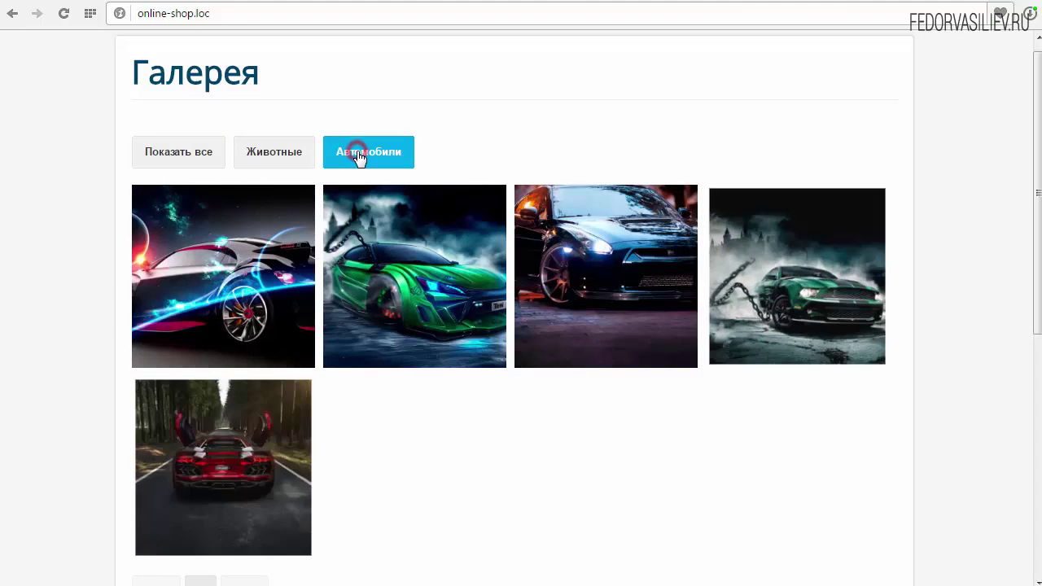
{"action": "left_click", "coordinate": [286, 160]}
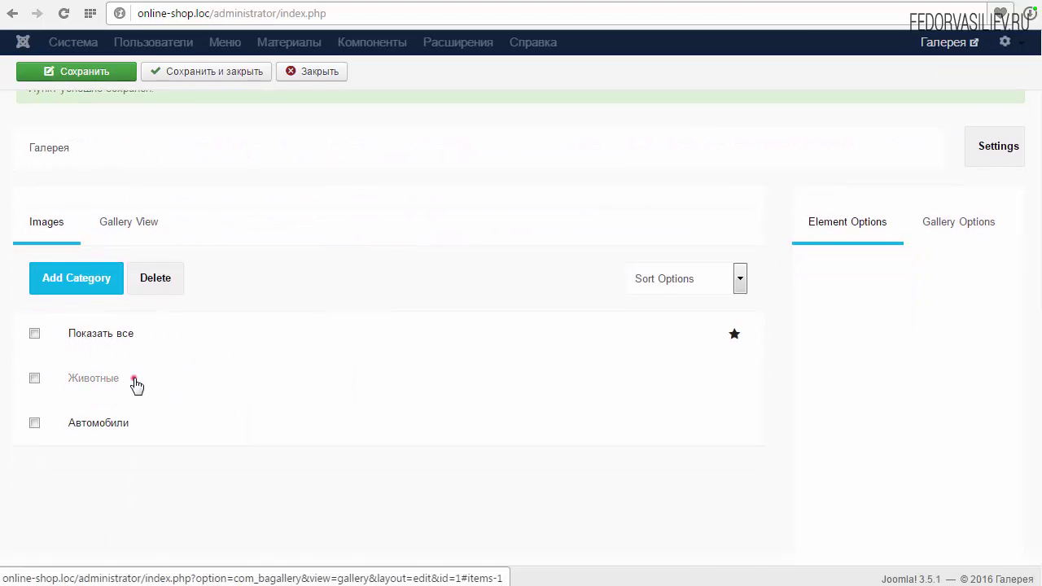
View the "Животные" category in the gallery editor and display all images in the published gallery.
{"action": "left_click", "coordinate": [136, 382]}
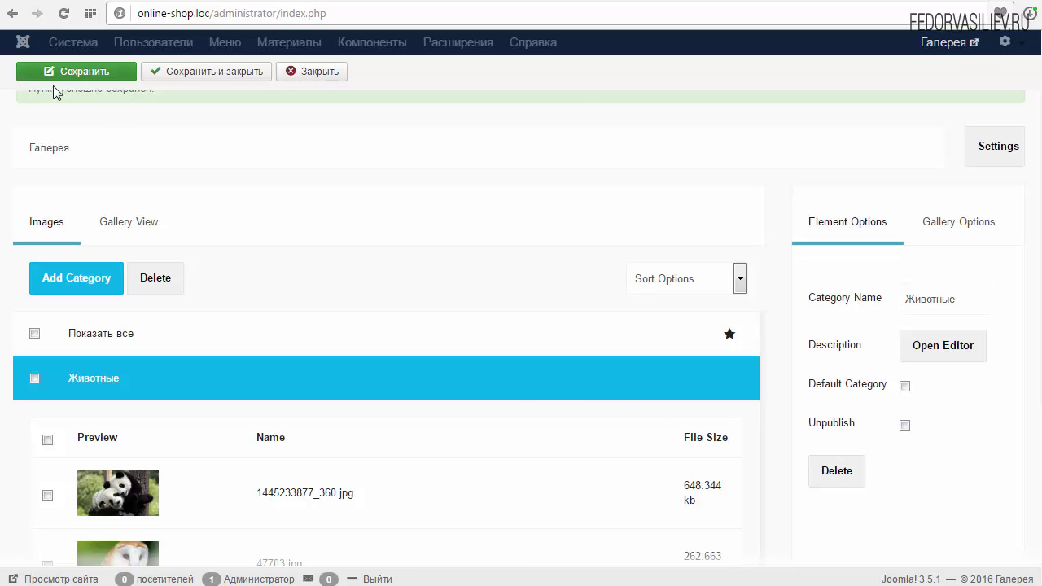
{"action": "scroll", "coordinate": [879, 454], "scroll_direction": "down", "scroll_amount": 1}
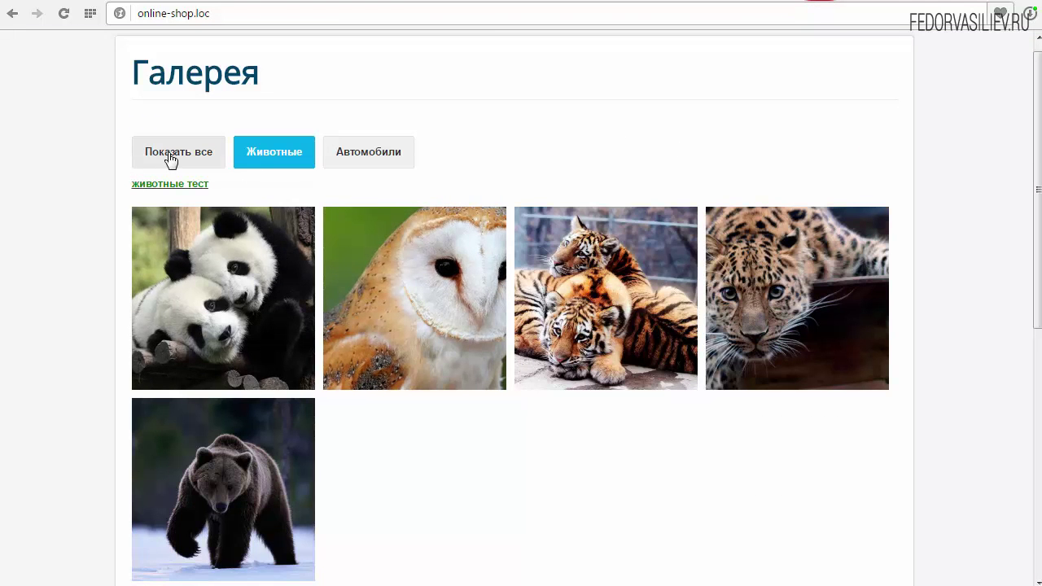
{"action": "left_click", "coordinate": [167, 155]}
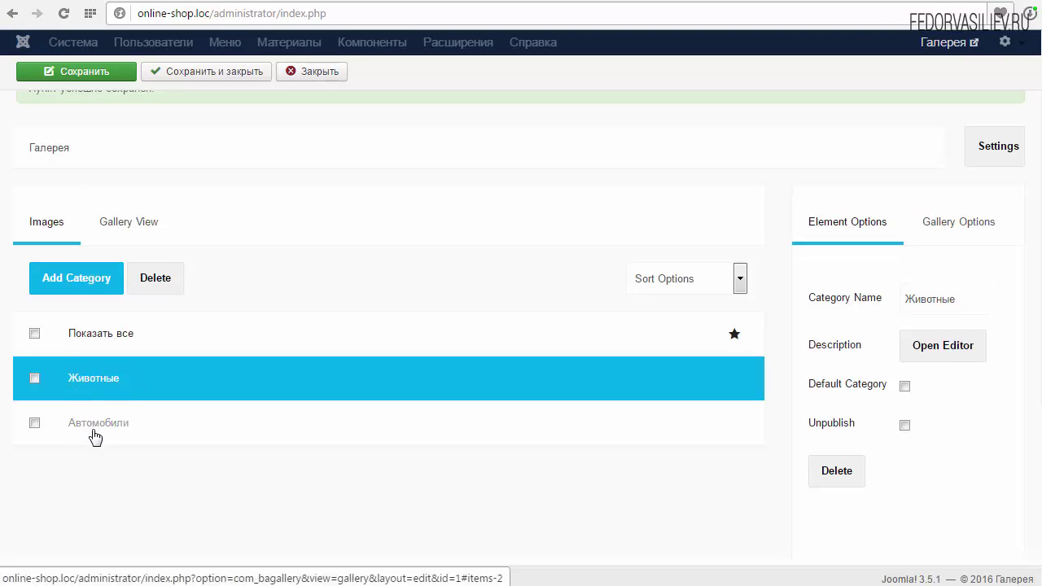
Reorder the gallery categories so "Автомобили" comes before "Животные", and save the gallery.
{"action": "mouse_move", "coordinate": [95, 438]}
{"action": "left_mouse_down"}
{"action": "mouse_move", "coordinate": [95, 366]}
{"action": "mouse_move", "coordinate": [82, 439]}
{"action": "left_mouse_up"}
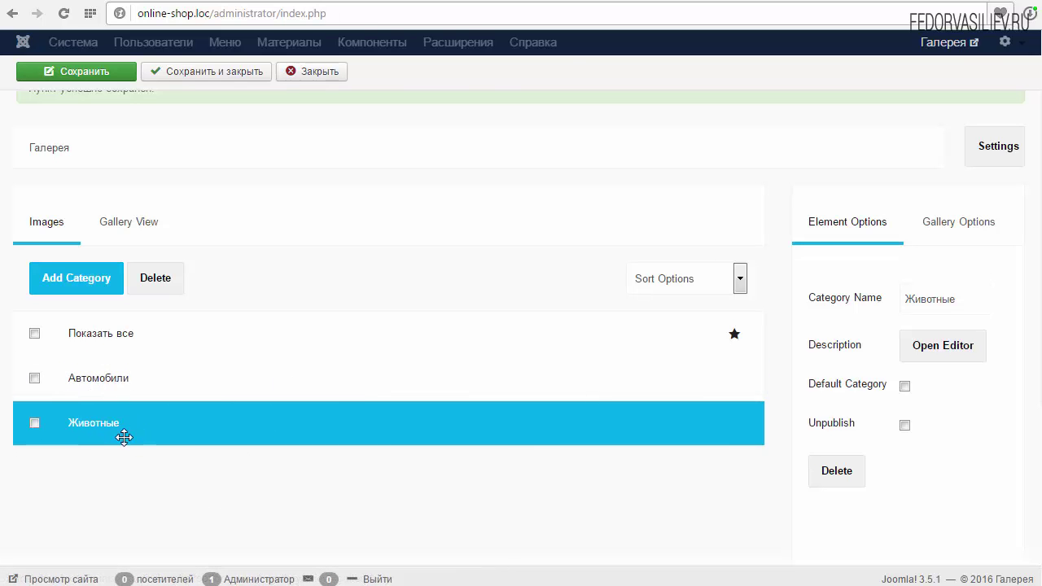
{"action": "left_click", "coordinate": [163, 383]}
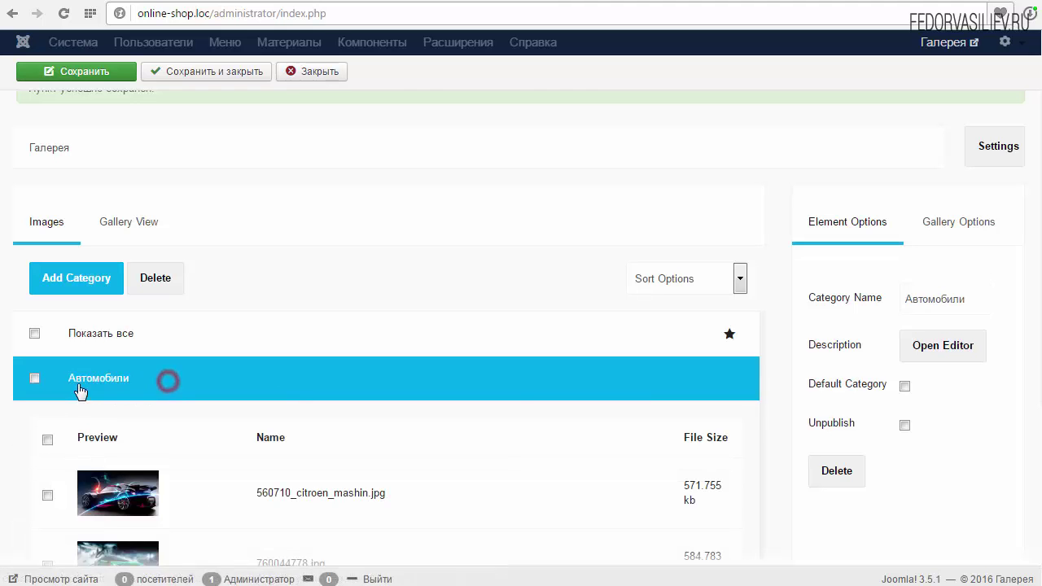
{"action": "left_click", "coordinate": [156, 383]}
{"action": "key", "text": "ctrl+Tab"}
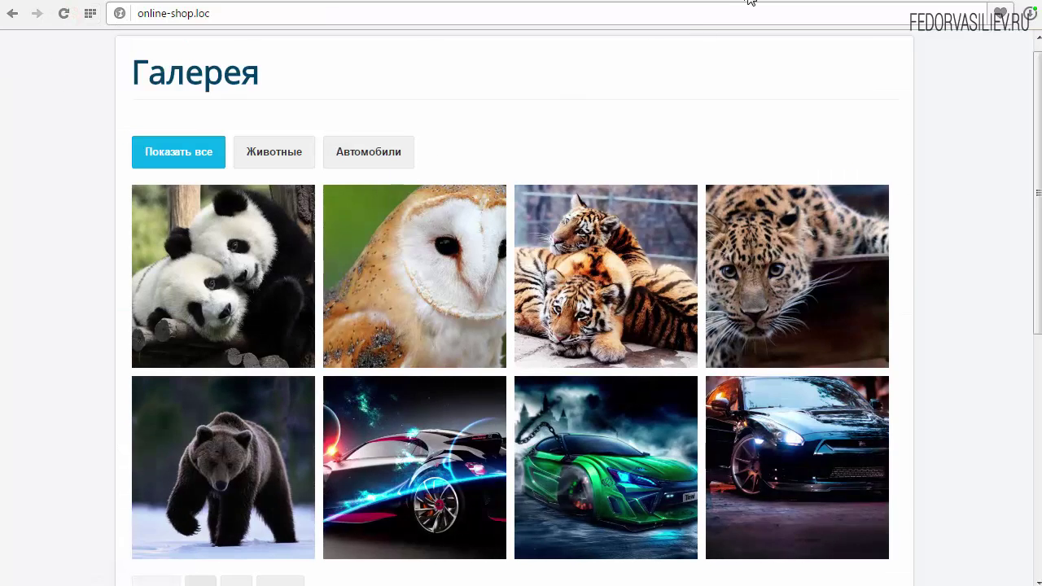
{"action": "left_click", "coordinate": [748, 1]}
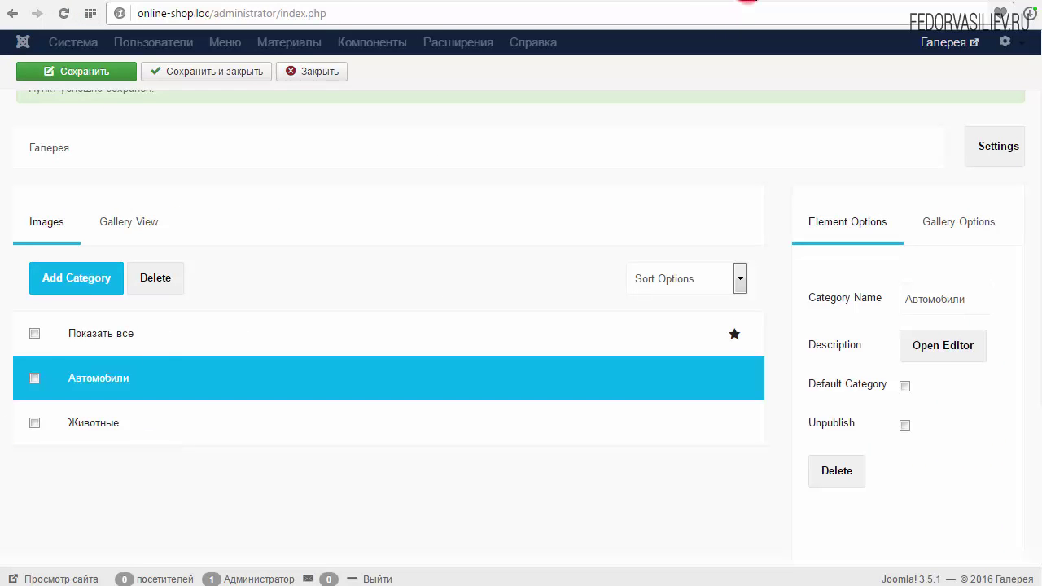
{"action": "scroll", "coordinate": [103, 189], "scroll_direction": "up", "scroll_amount": 1}
{"action": "left_click", "coordinate": [102, 110]}
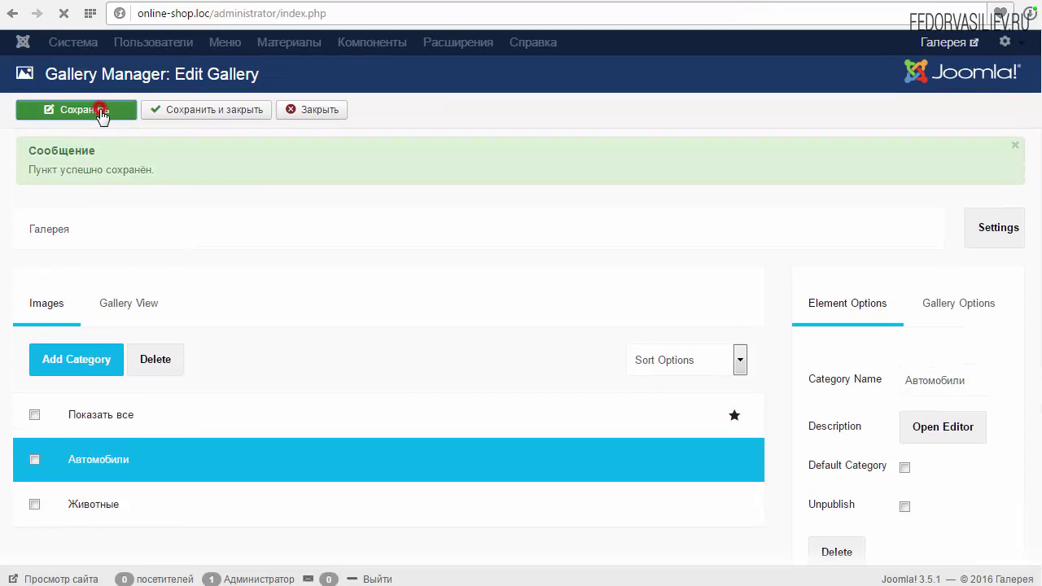
Reload the home page and check the new category order by trying the "Автомобили", "Животные" and "Показать все" filters.
{"action": "left_click", "coordinate": [72, 1]}
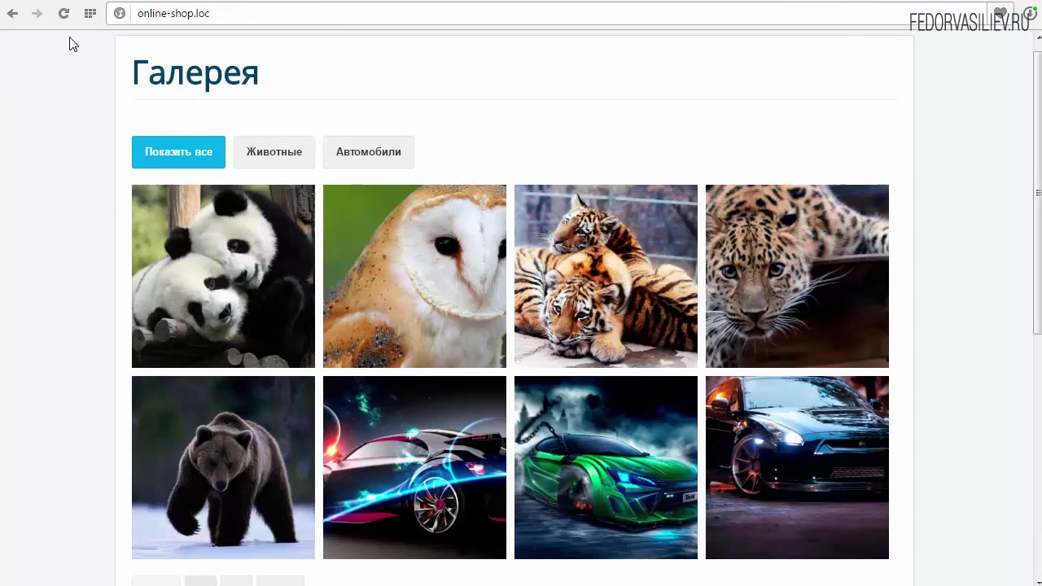
{"action": "left_click", "coordinate": [64, 13]}
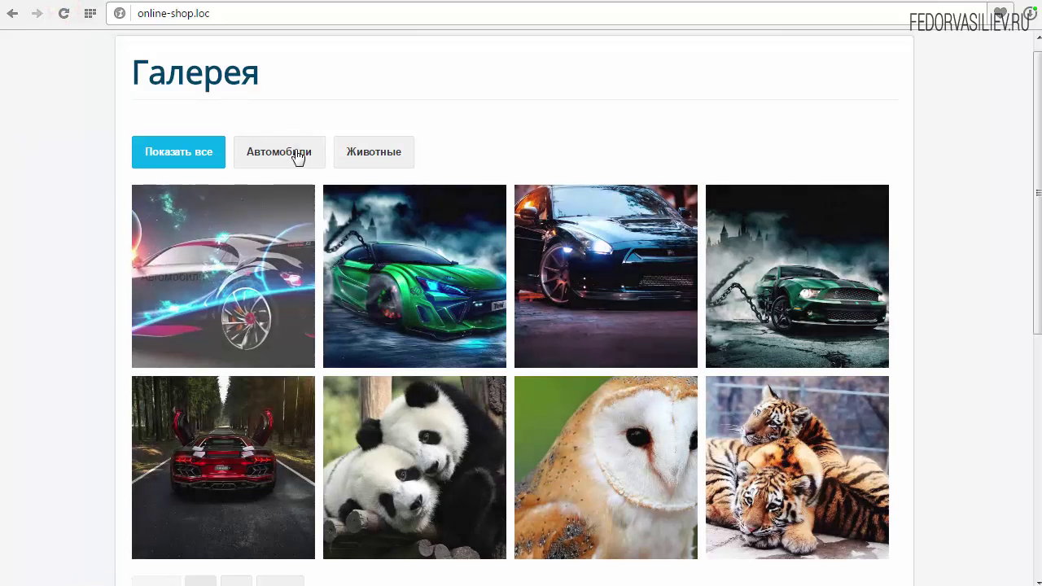
{"action": "left_click", "coordinate": [274, 156]}
{"action": "left_click", "coordinate": [382, 149]}
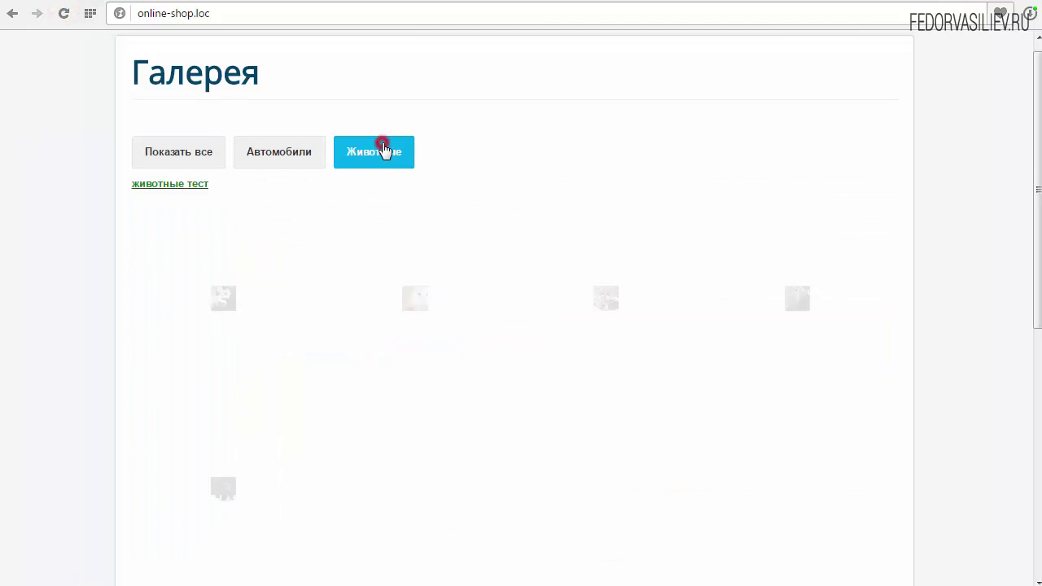
{"action": "left_click", "coordinate": [257, 166]}
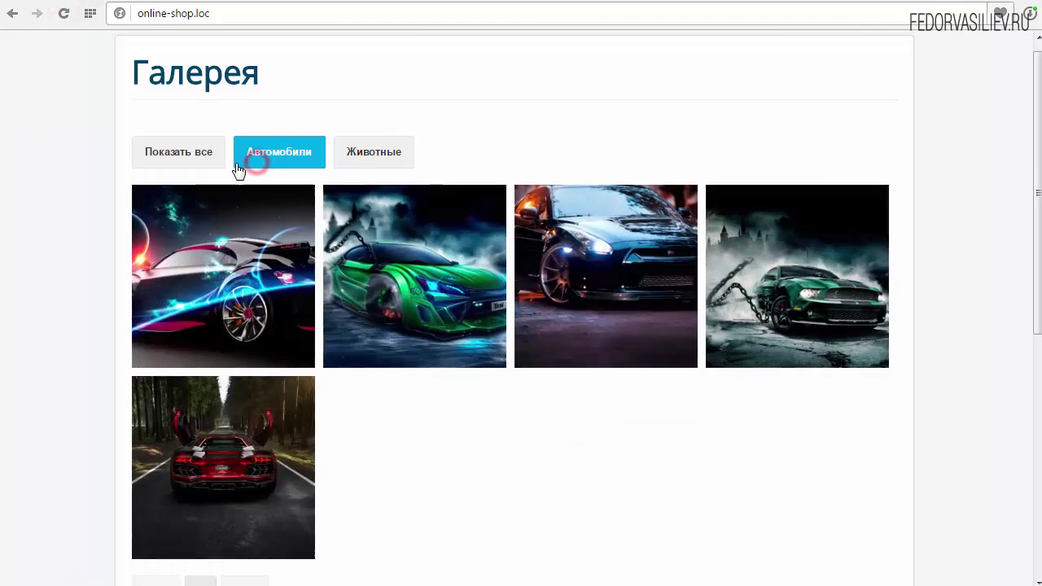
{"action": "left_click", "coordinate": [177, 158]}
Return to the gallery editor and look over the sort options available for the gallery images.
{"action": "key", "text": "ctrl+Tab"}
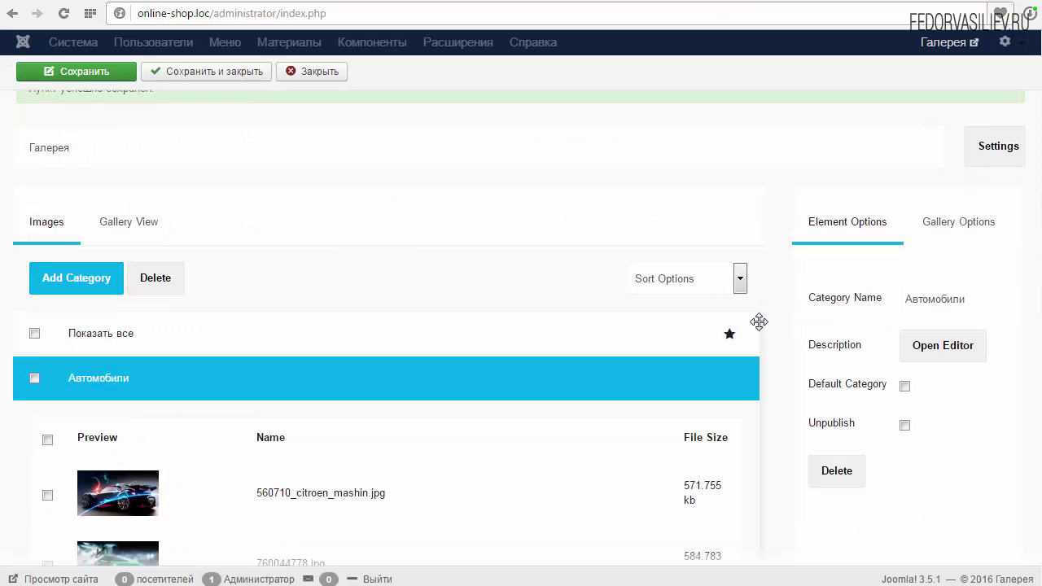
{"action": "left_click", "coordinate": [88, 278]}
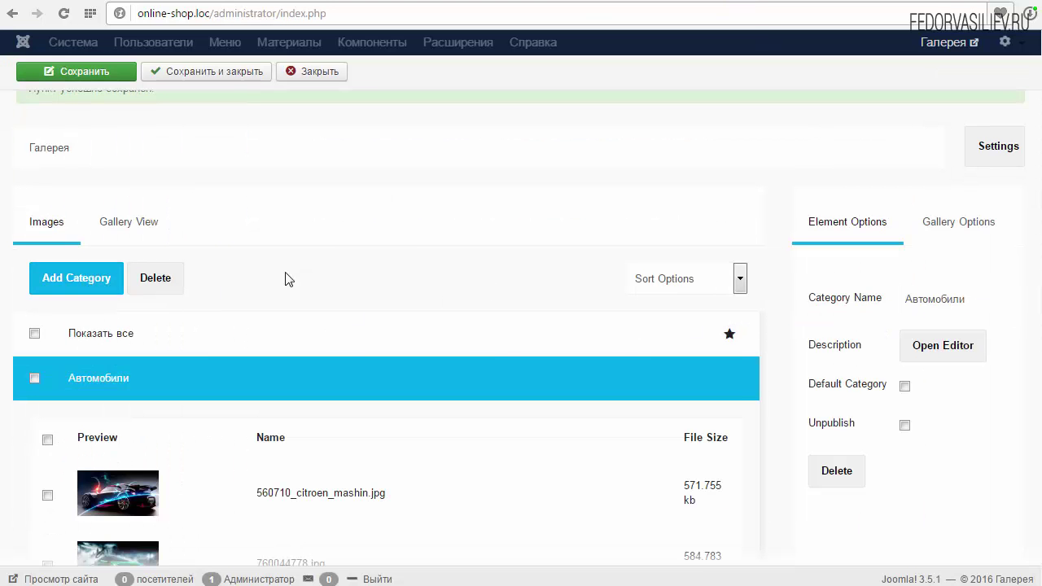
{"action": "left_click", "coordinate": [663, 287]}
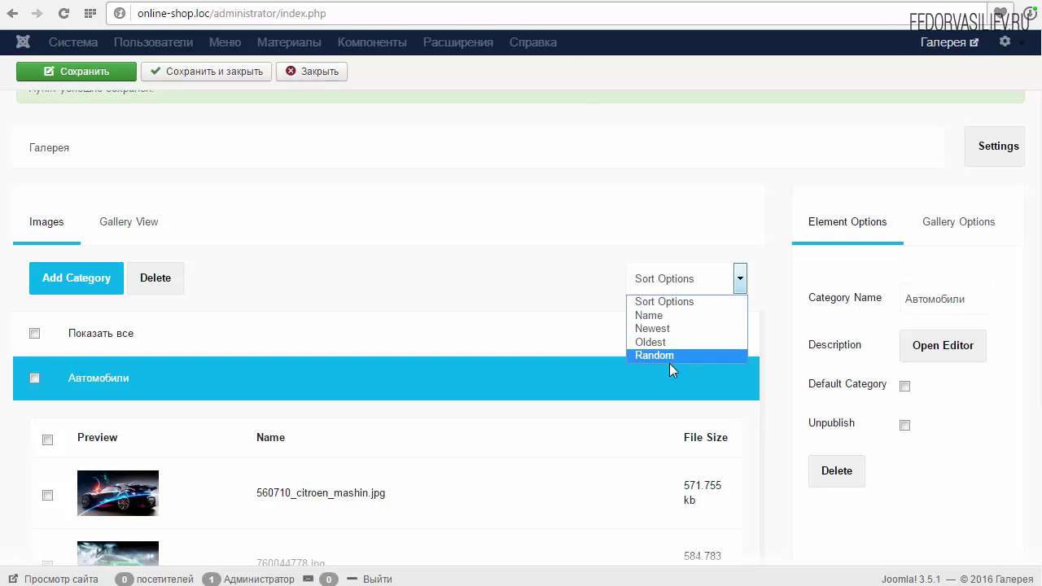
{"action": "left_click", "coordinate": [579, 335]}
{"action": "left_click", "coordinate": [579, 334]}
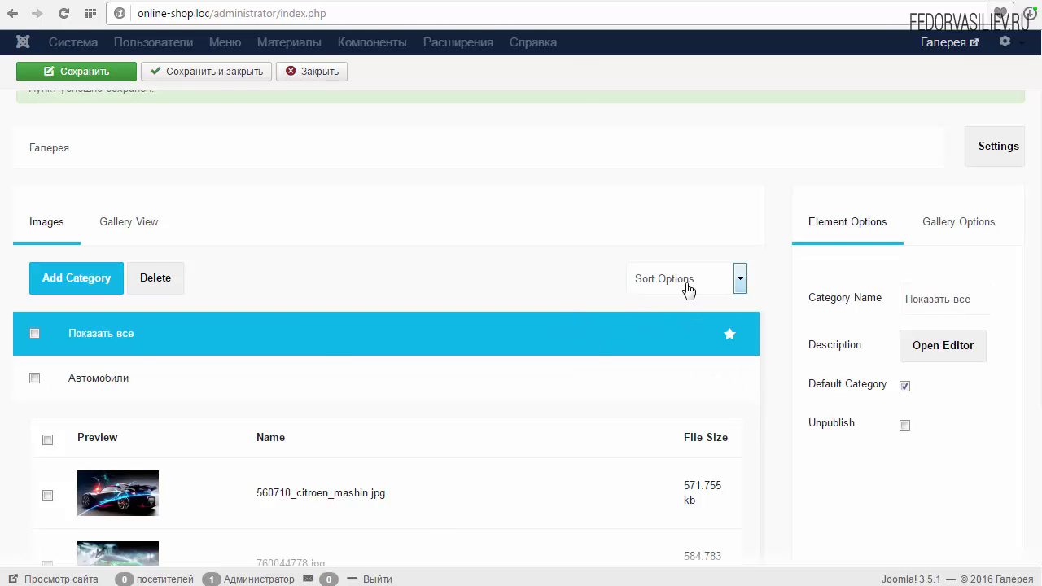
Select all images in the "Автомобили" category and sort them by Newest.
{"action": "left_click_drag", "start_coordinate": [155, 355], "coordinate": [260, 415]}
{"action": "left_click", "coordinate": [163, 386]}
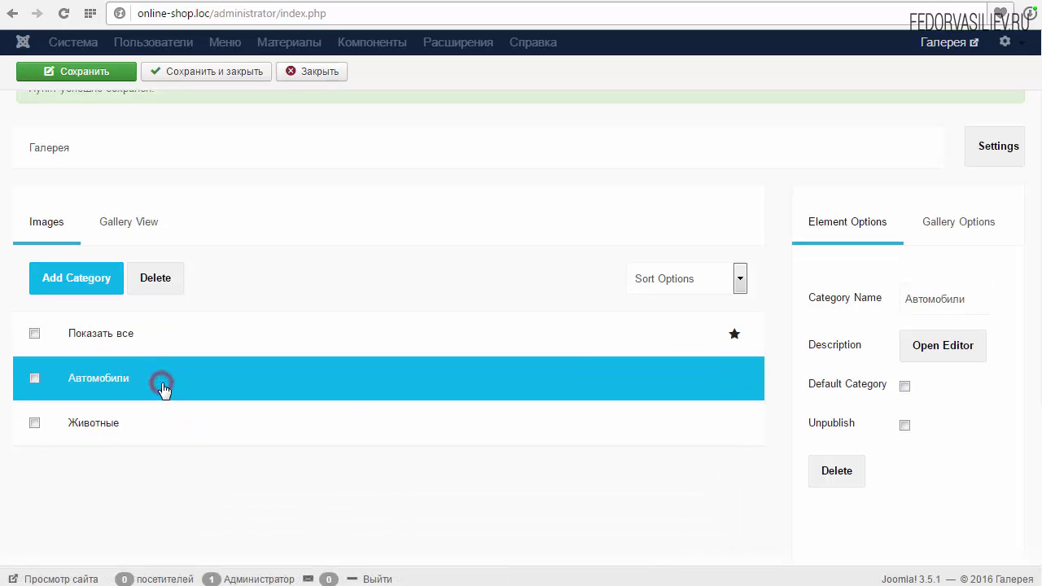
{"action": "left_click_drag", "start_coordinate": [191, 386], "coordinate": [50, 373]}
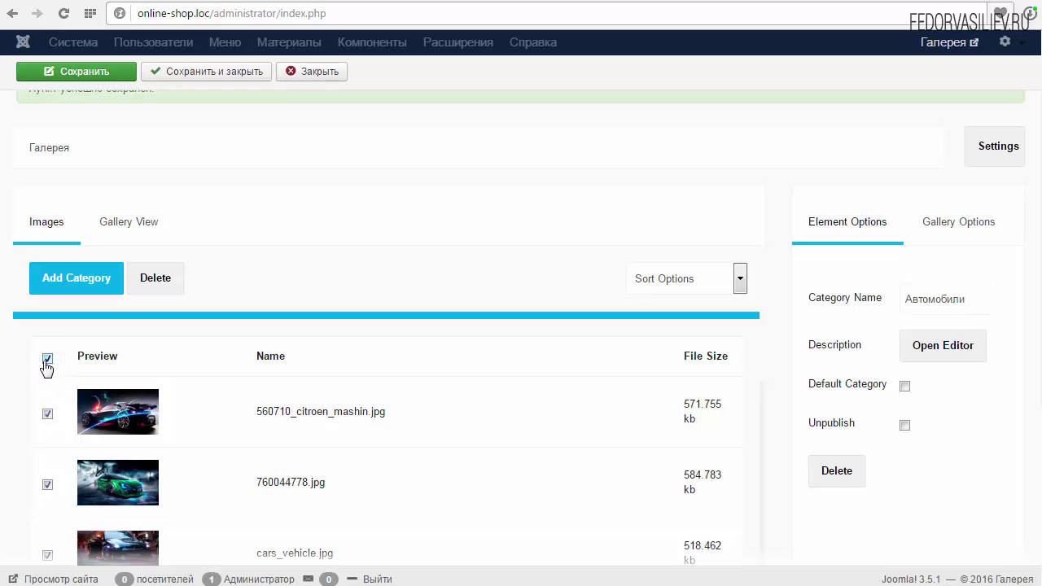
{"action": "scroll", "coordinate": [118, 480], "scroll_direction": "down", "scroll_amount": 4}
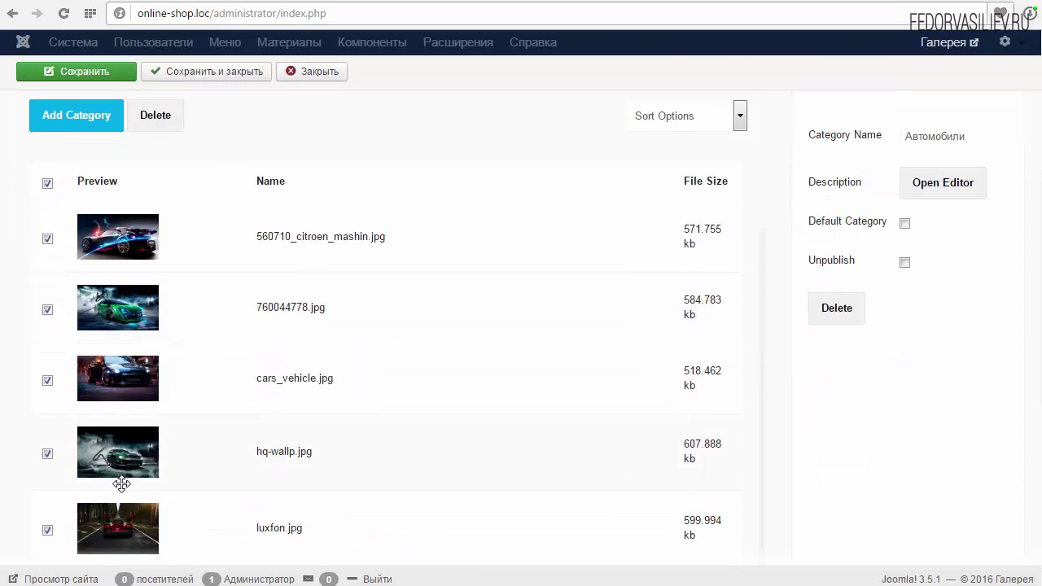
{"action": "scroll", "coordinate": [193, 431], "scroll_direction": "up", "scroll_amount": 2}
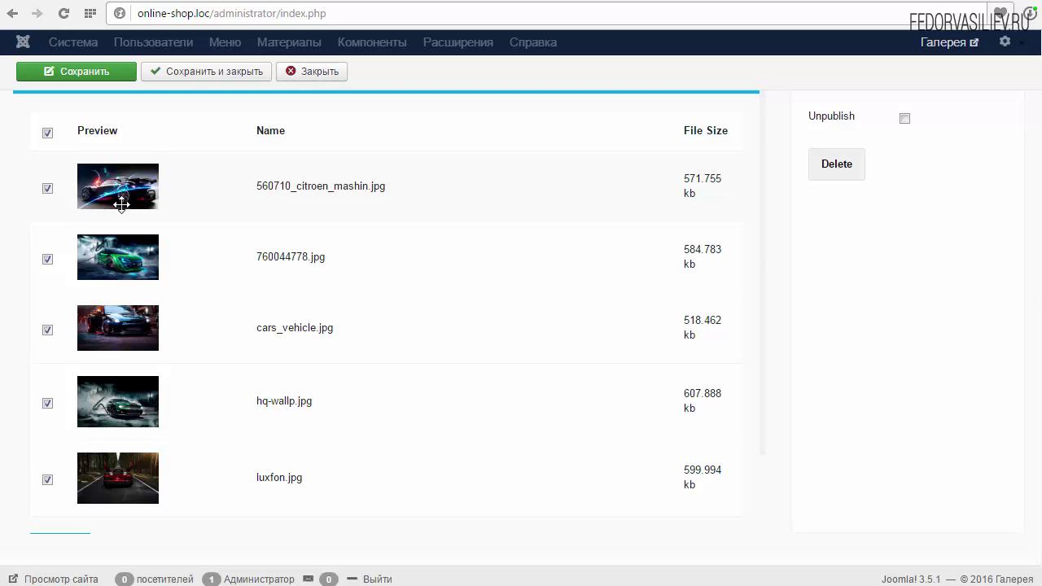
{"action": "scroll", "coordinate": [153, 214], "scroll_direction": "up", "scroll_amount": 2}
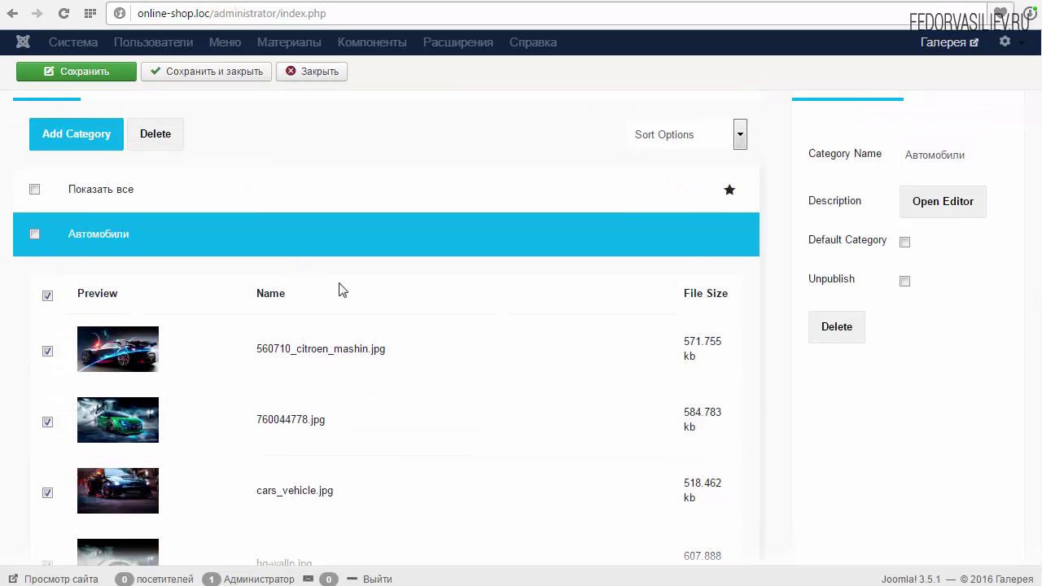
{"action": "left_click", "coordinate": [718, 140]}
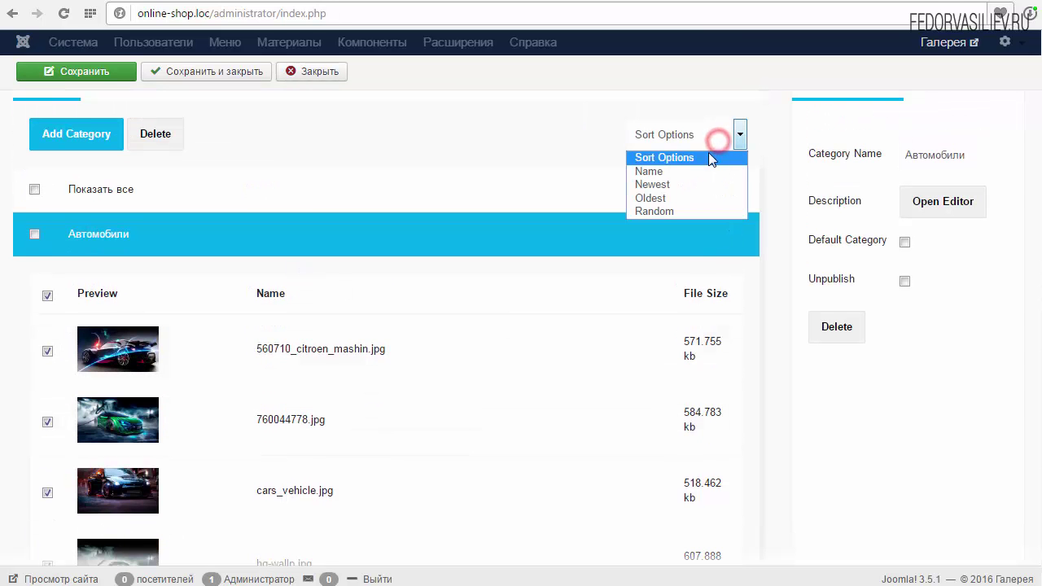
{"action": "left_click", "coordinate": [652, 186]}
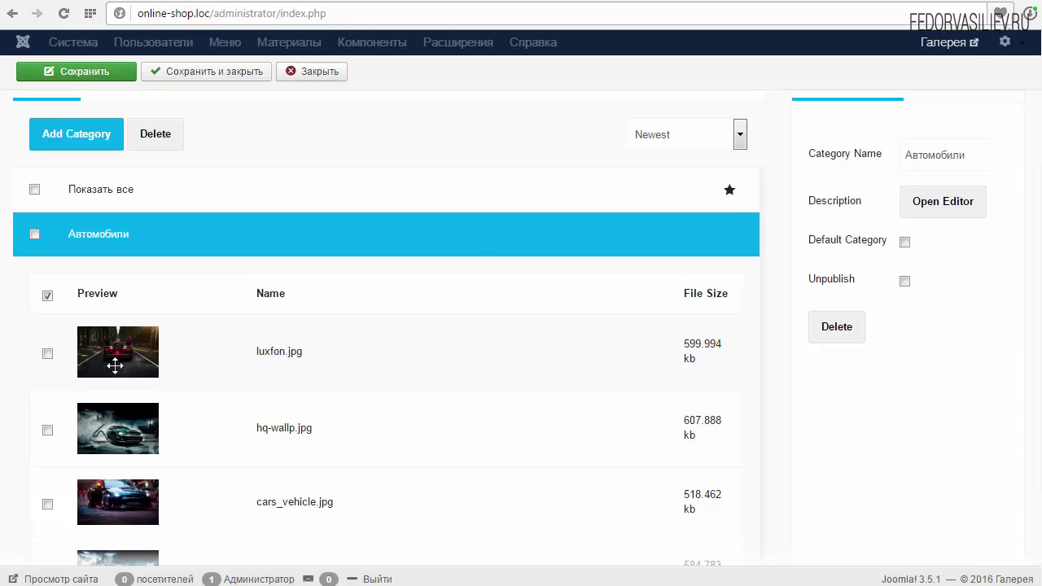
Examine the order of the re-sorted images in the "Автомобили" category.
{"action": "scroll", "coordinate": [130, 423], "scroll_direction": "down", "scroll_amount": 2}
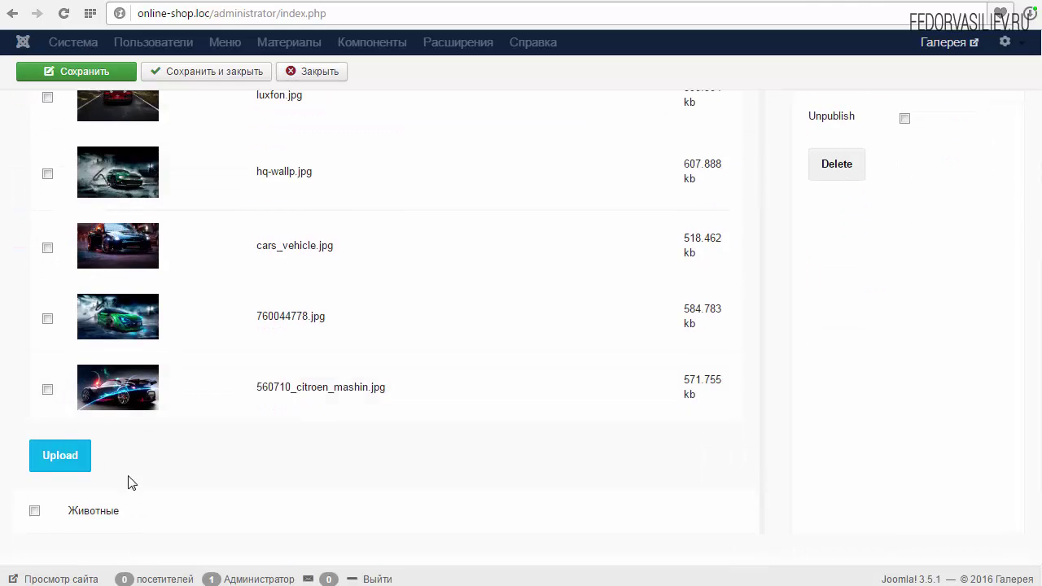
{"action": "scroll", "coordinate": [210, 251], "scroll_direction": "down", "scroll_amount": 1}
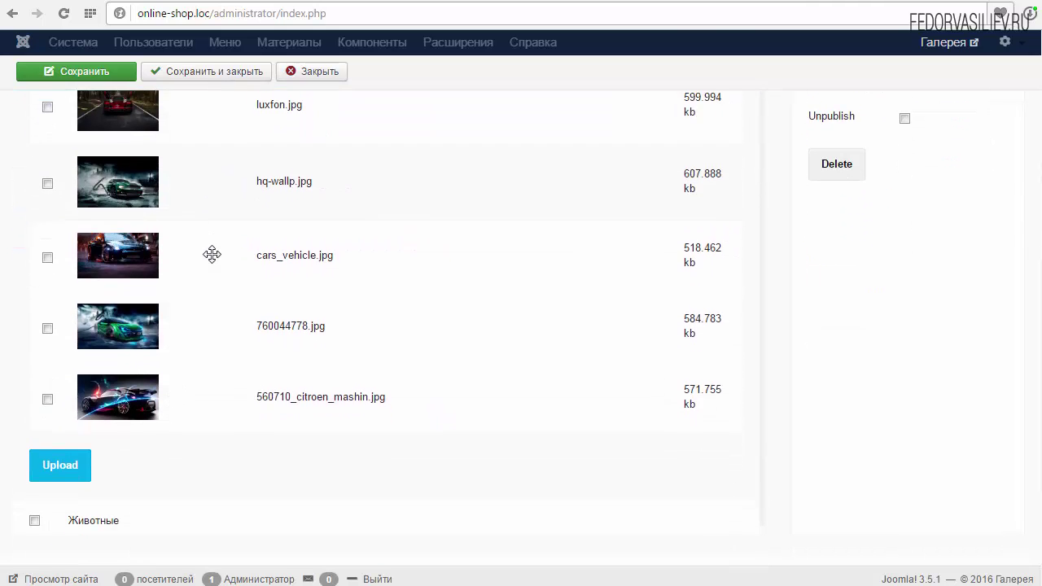
{"action": "scroll", "coordinate": [182, 414], "scroll_direction": "up", "scroll_amount": 1}
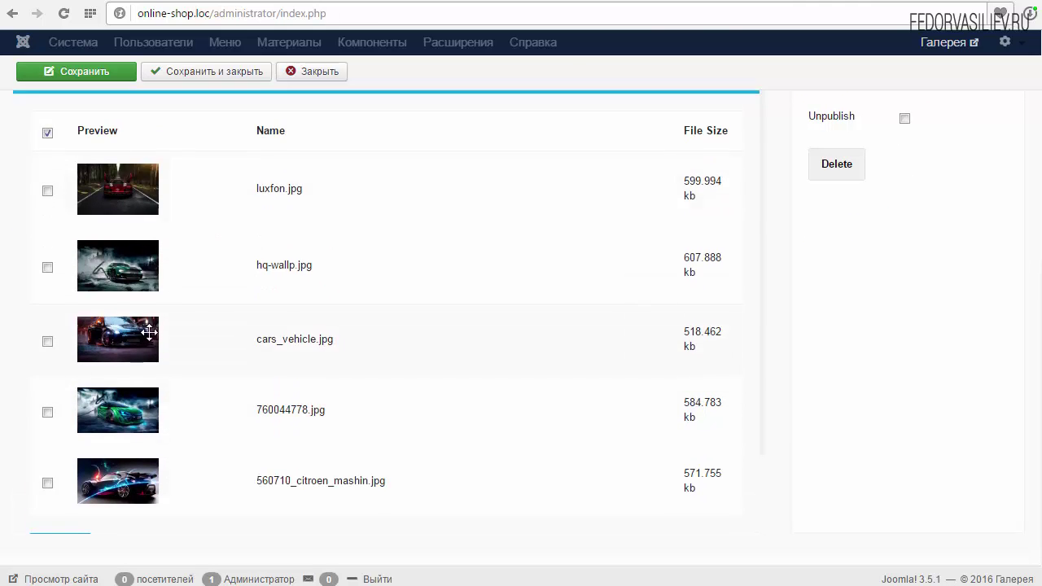
{"action": "scroll", "coordinate": [121, 384], "scroll_direction": "down", "scroll_amount": 1}
{"action": "scroll", "coordinate": [140, 182], "scroll_direction": "up", "scroll_amount": 1}
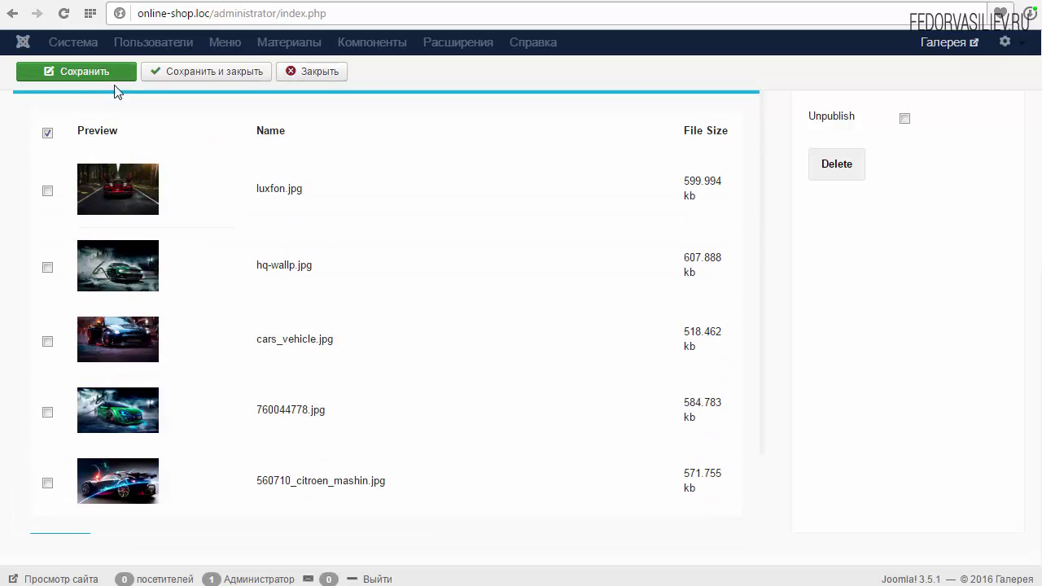
{"action": "scroll", "coordinate": [231, 337], "scroll_direction": "up", "scroll_amount": 2}
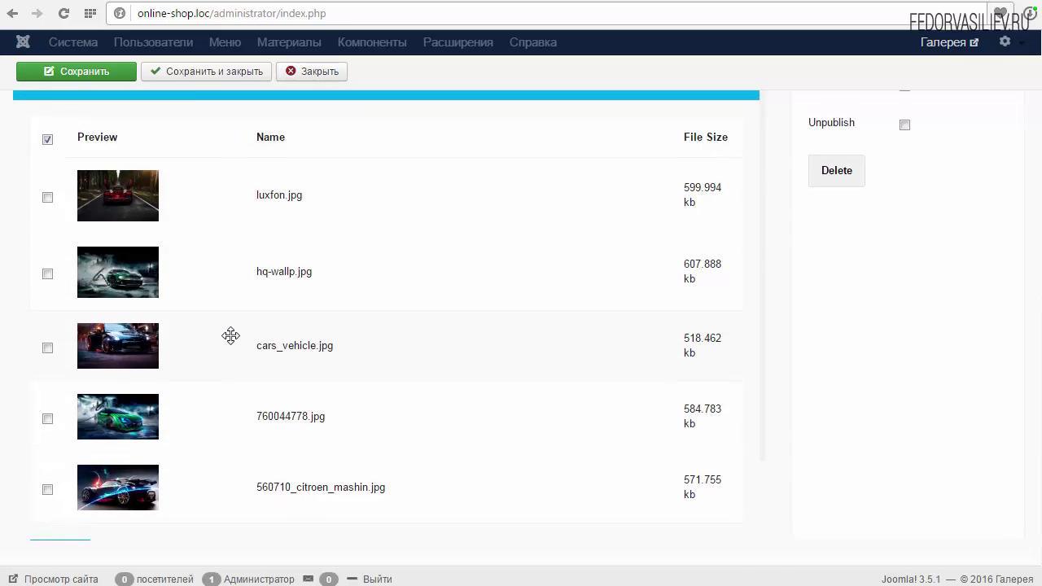
{"action": "left_click", "coordinate": [73, 73]}
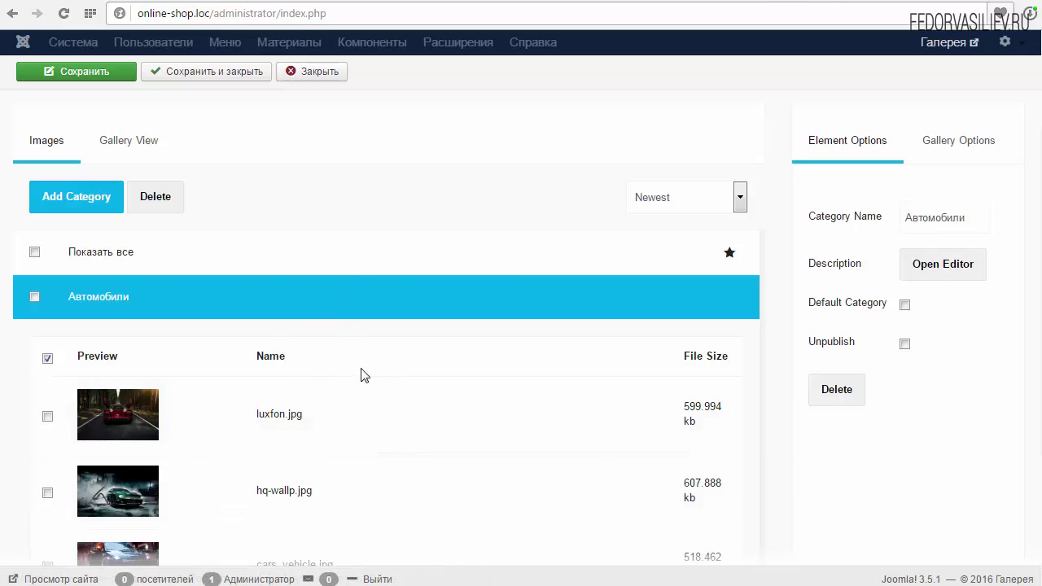
Set the title of the luxfon.jpg image in the "Автомобили" category to "машина" and save the gallery.
{"action": "left_click", "coordinate": [828, 2]}
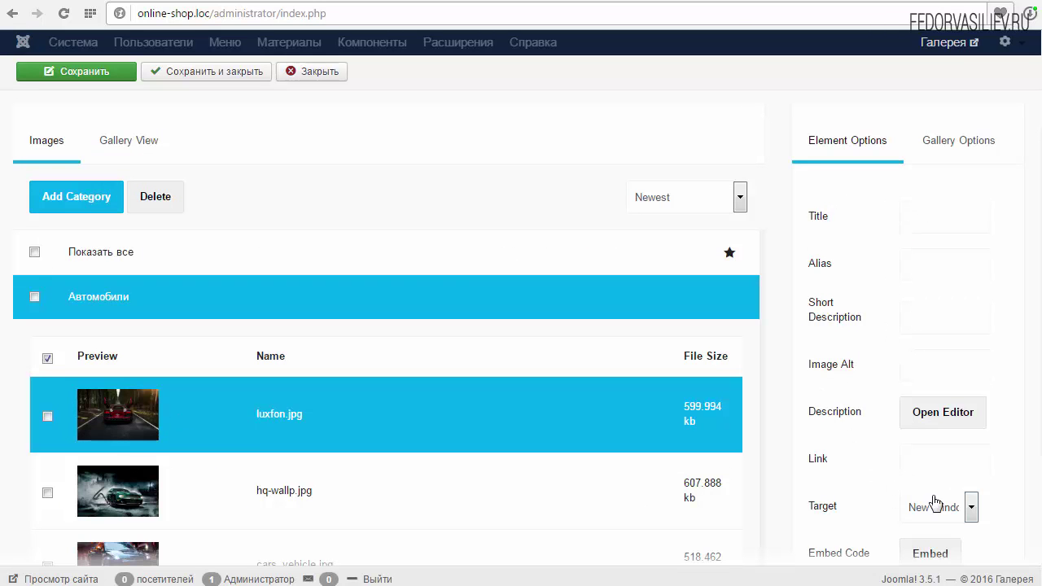
{"action": "scroll", "coordinate": [964, 327], "scroll_direction": "down", "scroll_amount": 2}
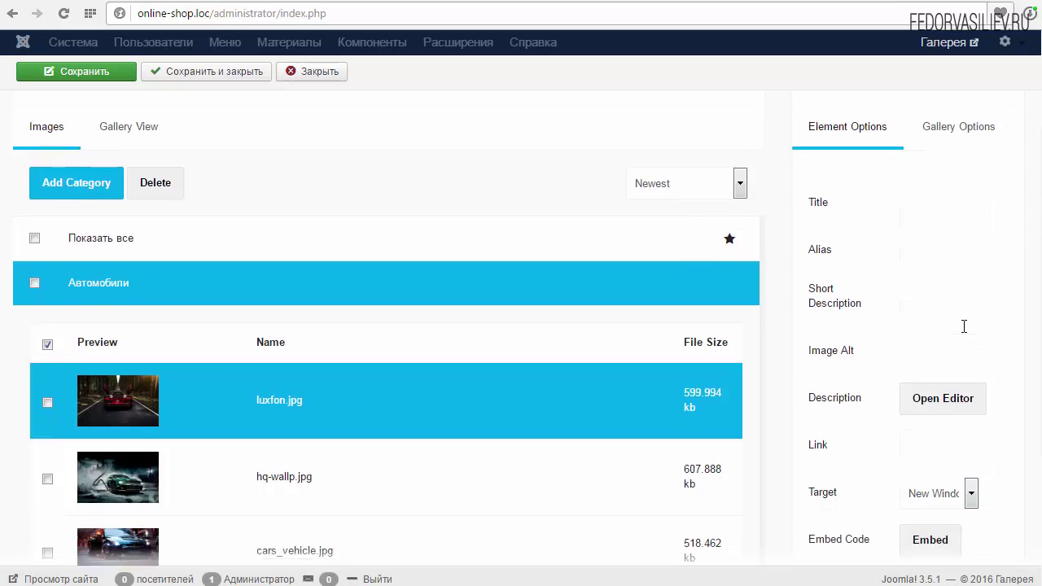
{"action": "scroll", "coordinate": [966, 334], "scroll_direction": "up", "scroll_amount": 2}
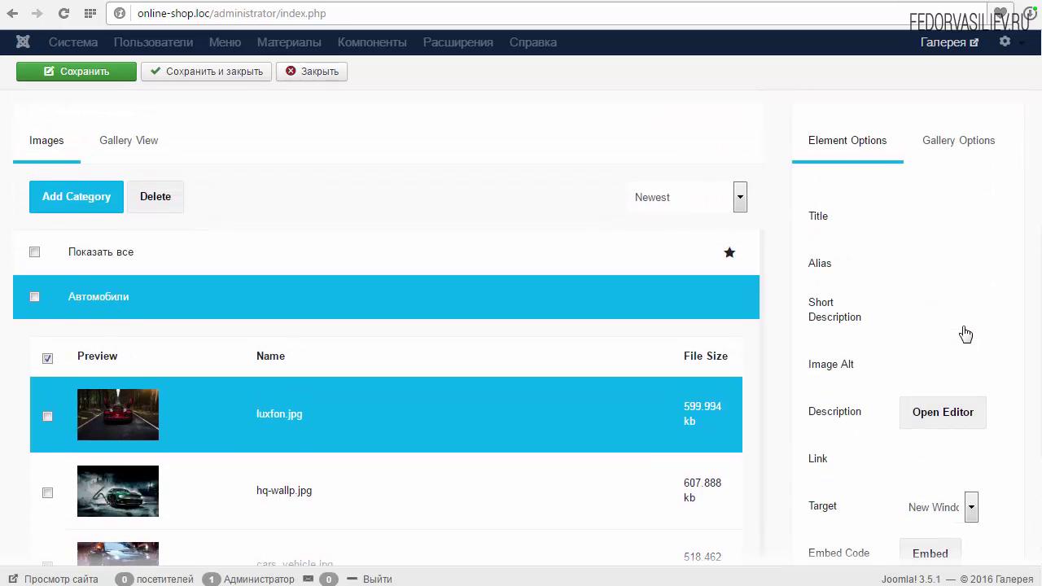
{"action": "left_click_drag", "start_coordinate": [811, 218], "coordinate": [833, 216]}
{"action": "left_click", "coordinate": [928, 216]}
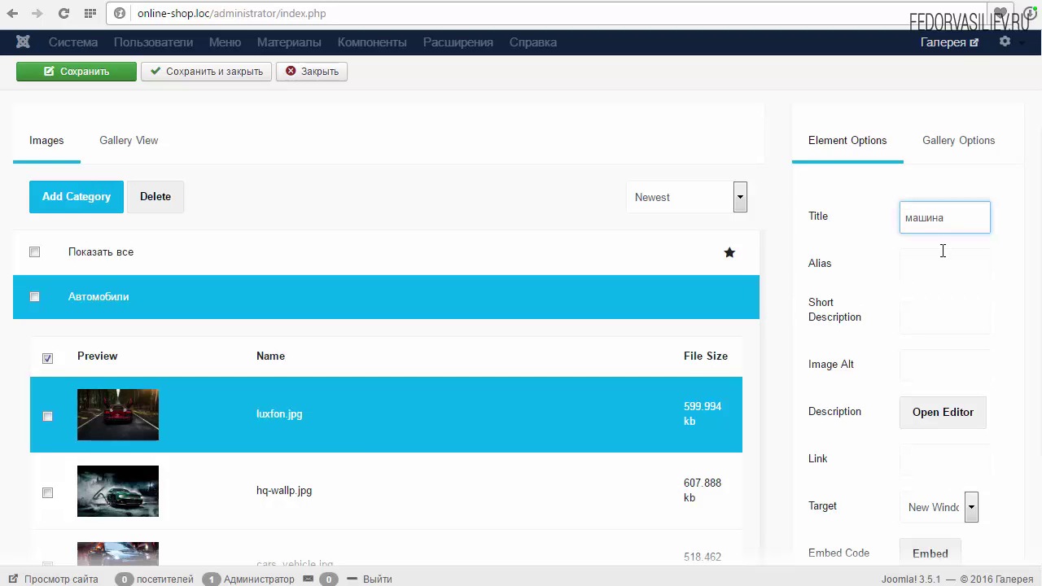
{"action": "key", "text": "Tab"}
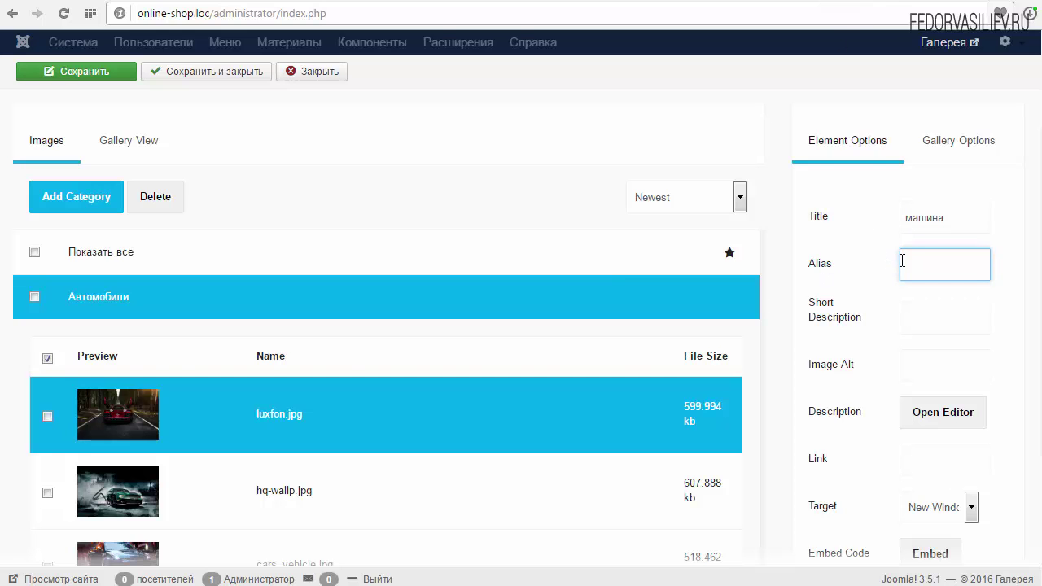
{"action": "left_click", "coordinate": [944, 215]}
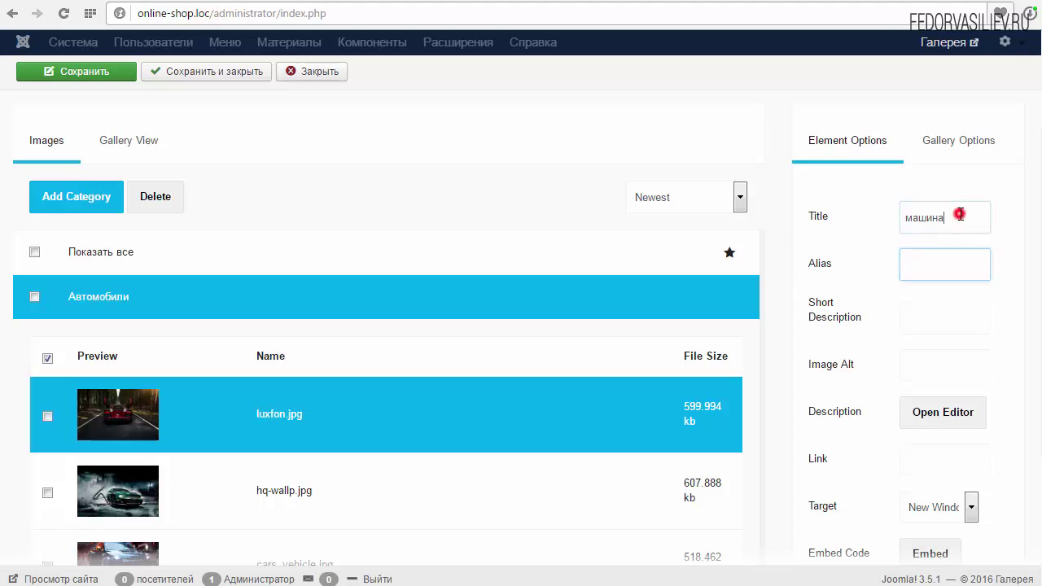
{"action": "left_click", "coordinate": [949, 265]}
{"action": "left_click", "coordinate": [81, 71]}
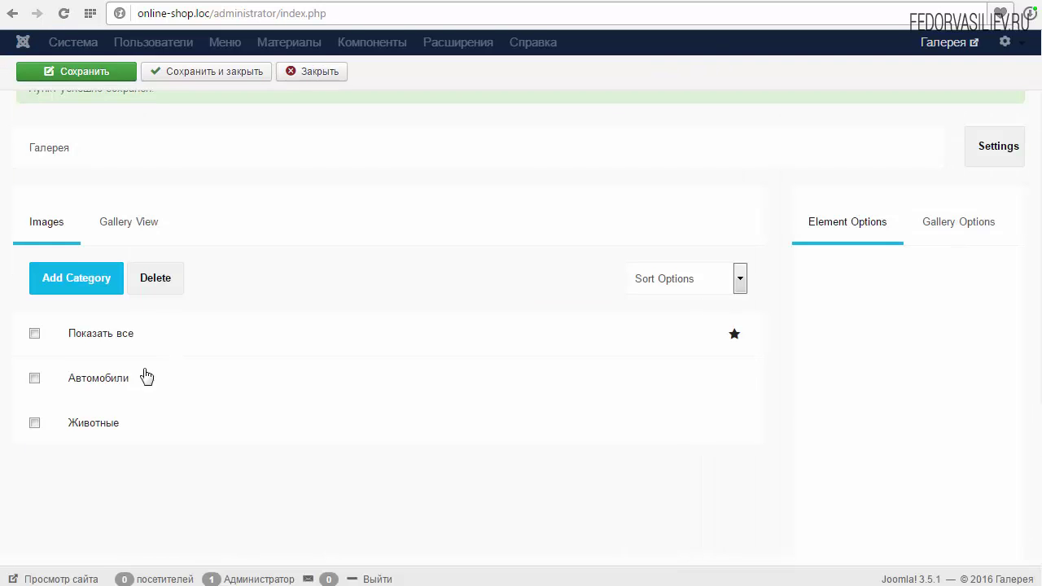
Reopen the luxfon.jpg image in the "Автомобили" category and check its alias.
{"action": "left_click", "coordinate": [144, 372]}
{"action": "scroll", "coordinate": [272, 302], "scroll_direction": "down", "scroll_amount": 2}
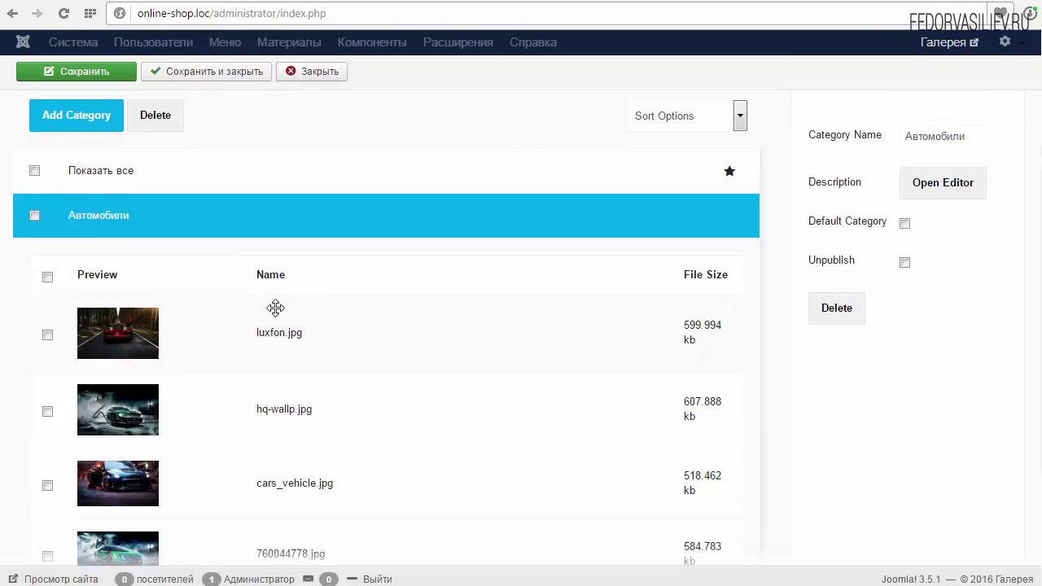
{"action": "left_click", "coordinate": [334, 326]}
{"action": "scroll", "coordinate": [640, 363], "scroll_direction": "up", "scroll_amount": 1}
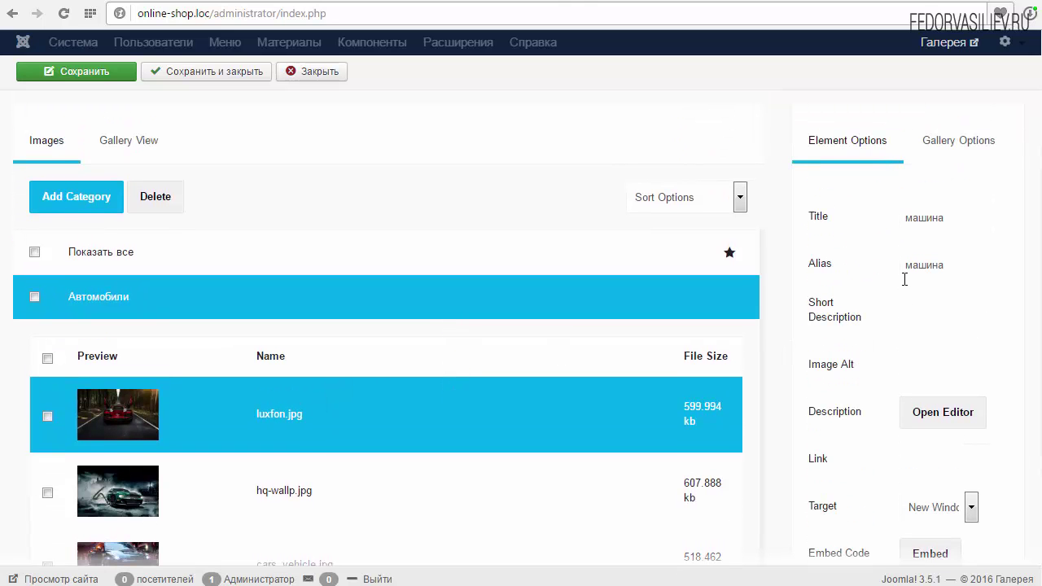
{"action": "double_click", "coordinate": [958, 264]}
{"action": "left_click", "coordinate": [972, 264]}
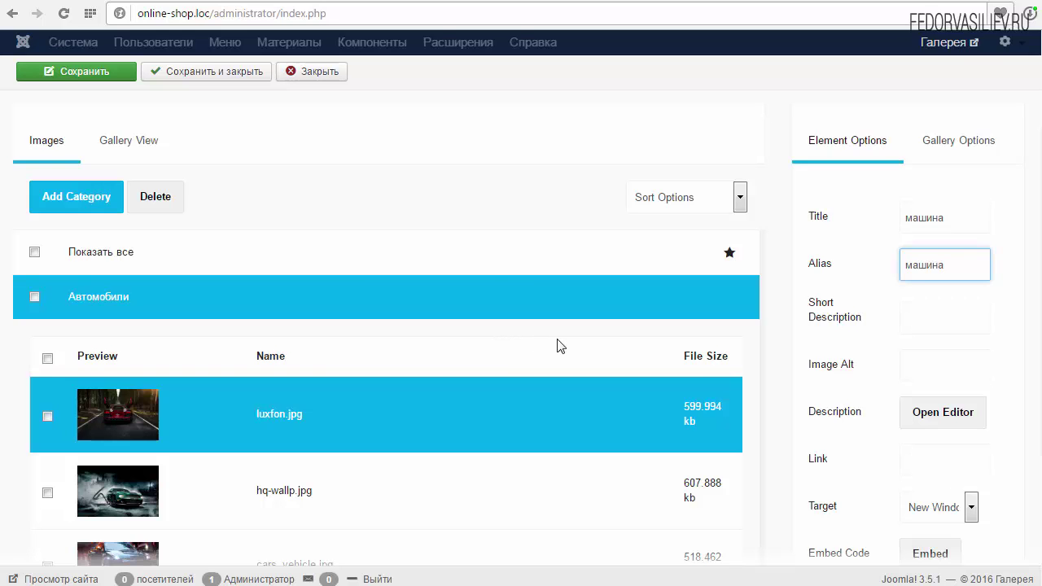
{"action": "left_click_drag", "start_coordinate": [951, 264], "coordinate": [920, 267]}
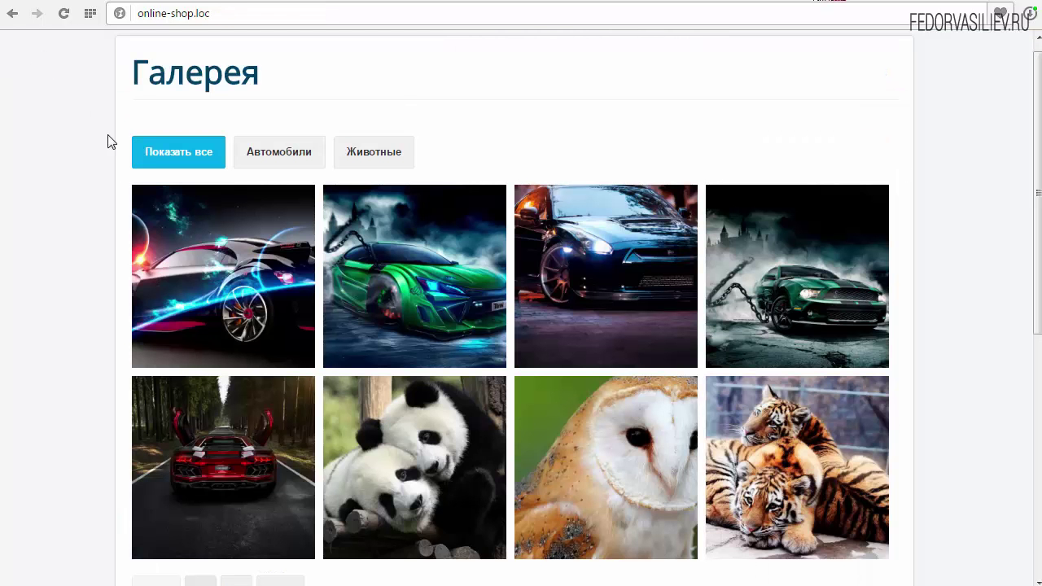
Reload the home page, open the red car image from luxfon.jpg and examine how its alias is used in the page address.
{"action": "left_click", "coordinate": [64, 13]}
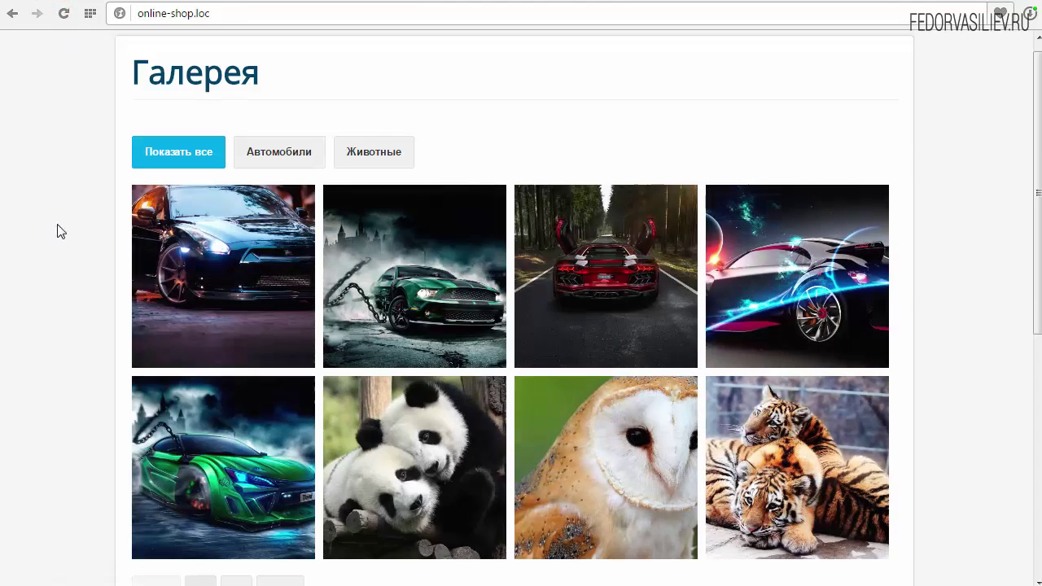
{"action": "left_click", "coordinate": [645, 277]}
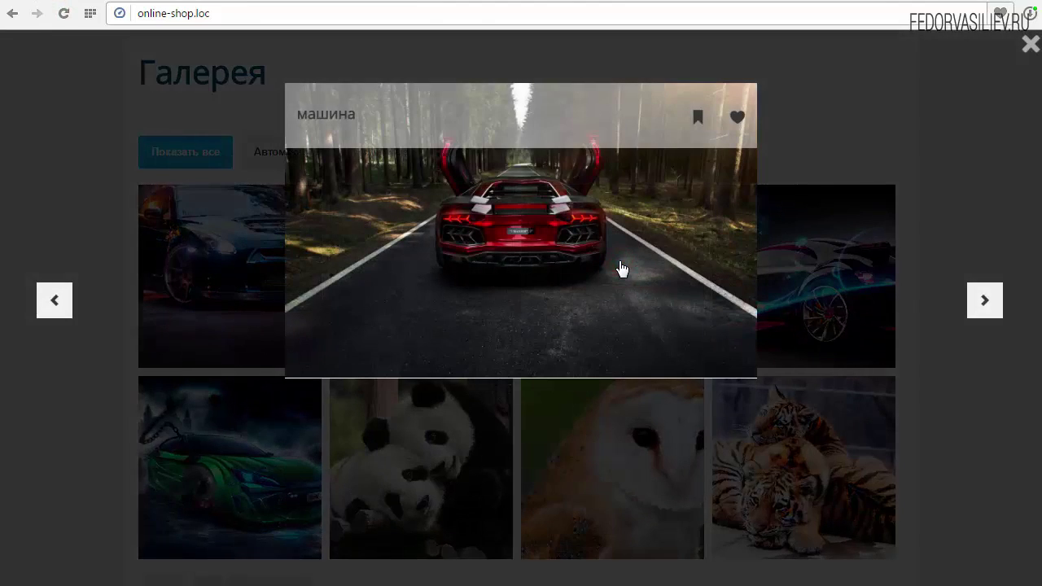
{"action": "left_click", "coordinate": [225, 14]}
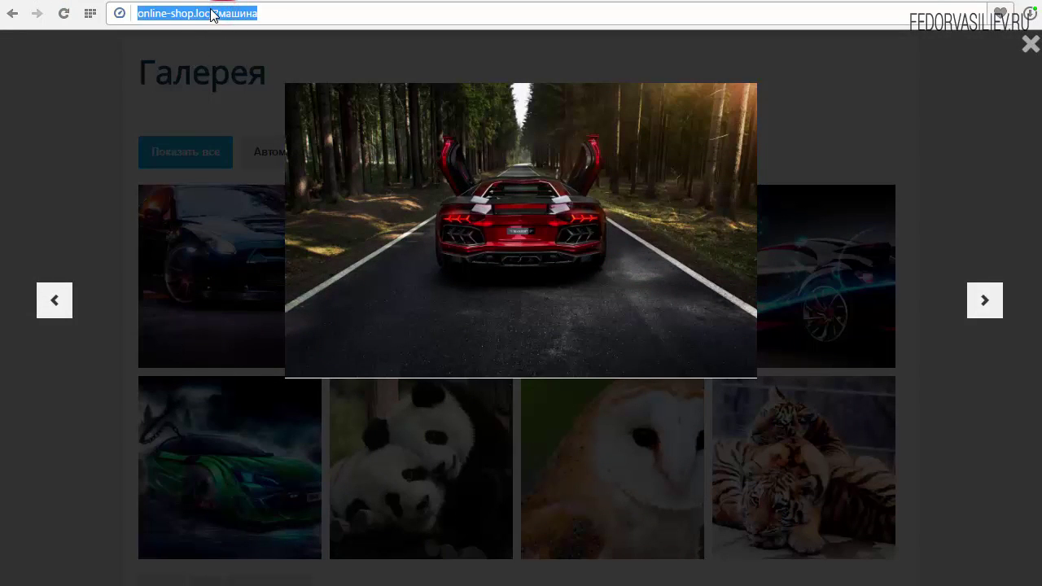
{"action": "left_click", "coordinate": [211, 13]}
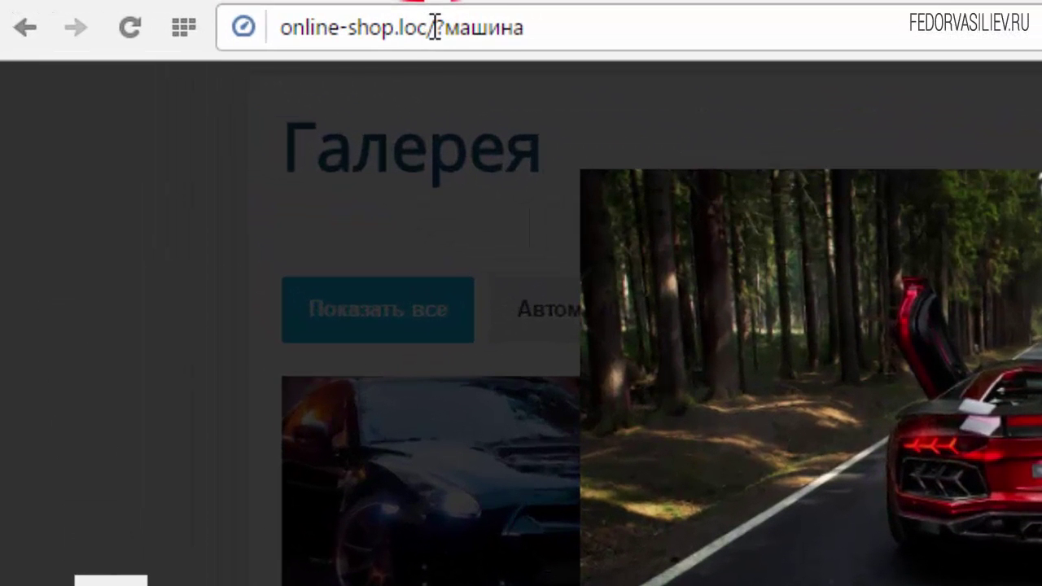
{"action": "left_click_drag", "start_coordinate": [443, 28], "coordinate": [540, 24]}
{"action": "left_click", "coordinate": [553, 30]}
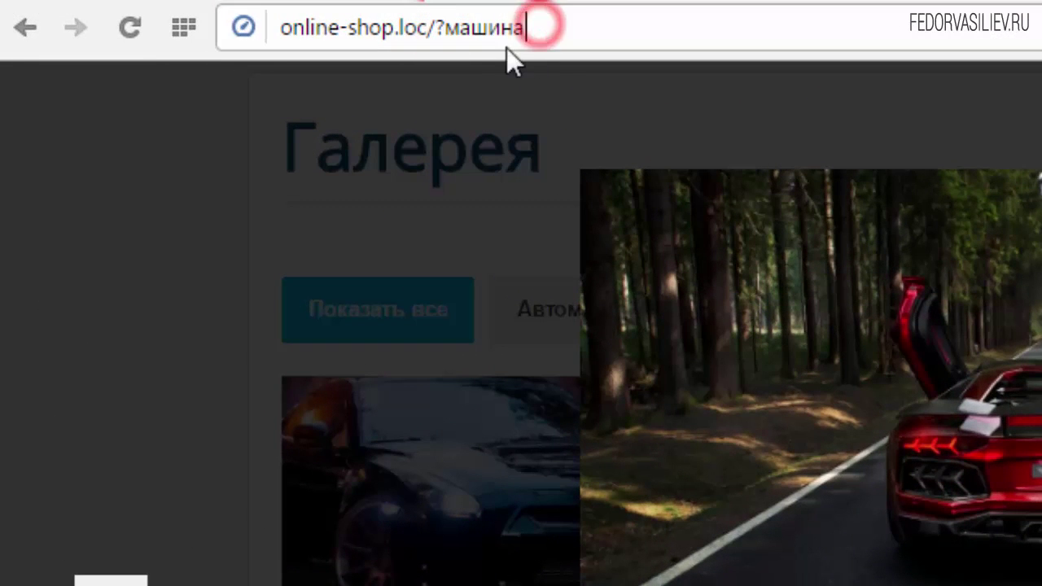
{"action": "double_click", "coordinate": [500, 29]}
{"action": "left_click", "coordinate": [468, 27]}
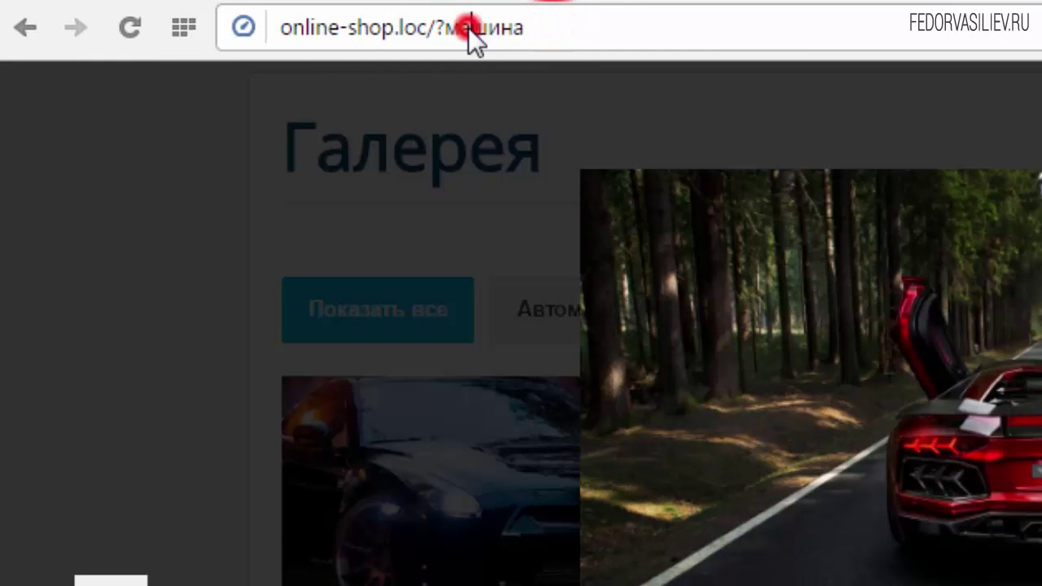
{"action": "double_click", "coordinate": [538, 25]}
{"action": "left_click", "coordinate": [489, 31]}
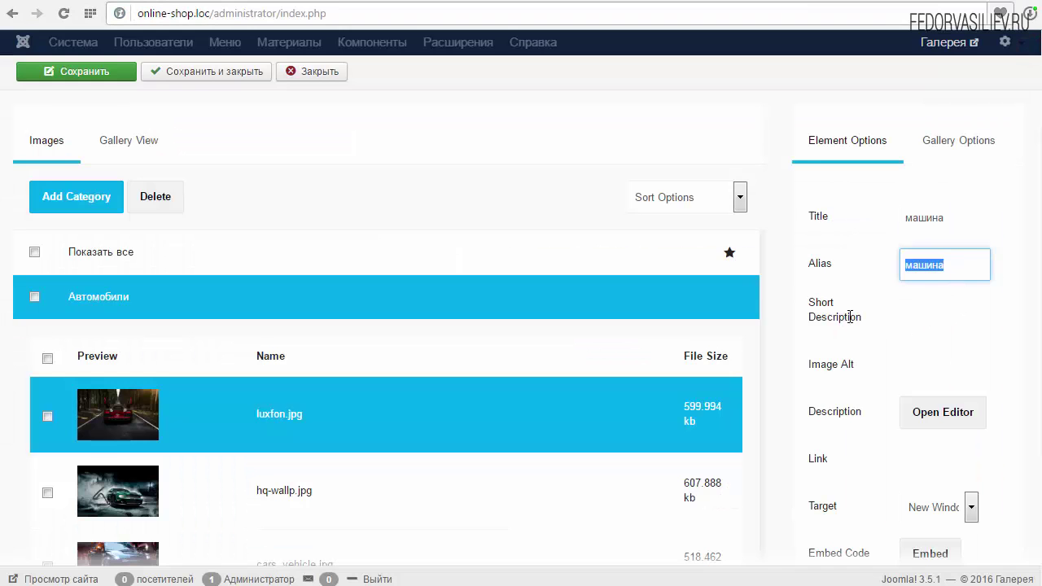
Set the short description of the luxfon.jpg image to "тест" and leave its Image Alt field ready for entry.
{"action": "left_click", "coordinate": [919, 323]}
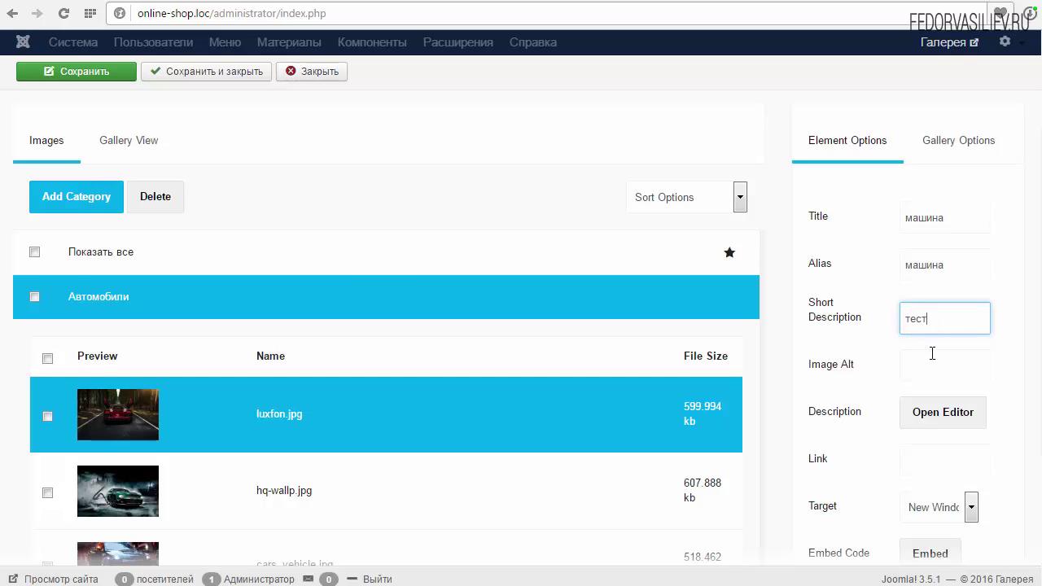
{"action": "left_click", "coordinate": [943, 321]}
{"action": "triple_click", "coordinate": [861, 369]}
{"action": "left_click", "coordinate": [814, 361]}
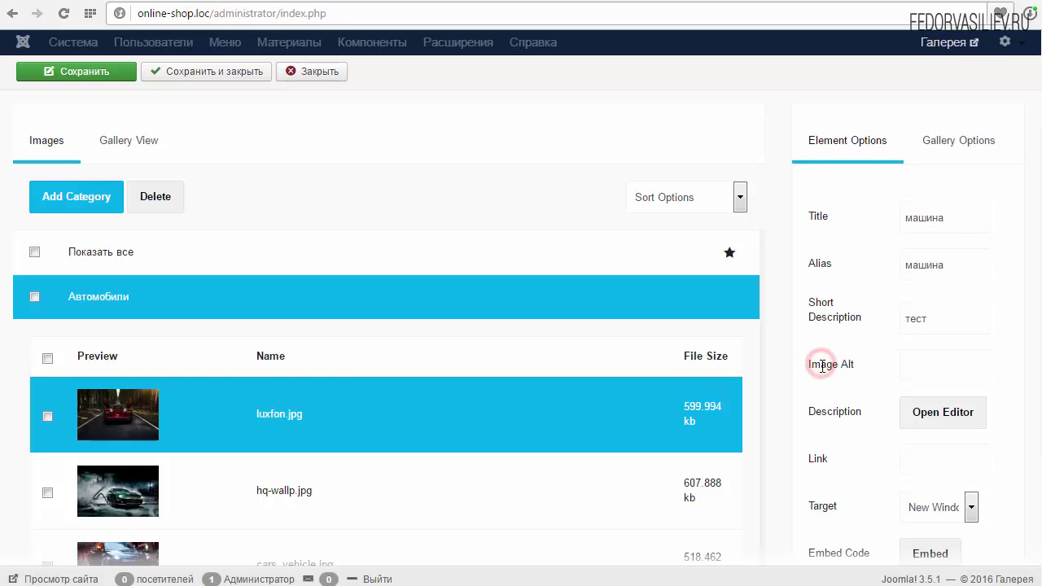
{"action": "left_click", "coordinate": [936, 374]}
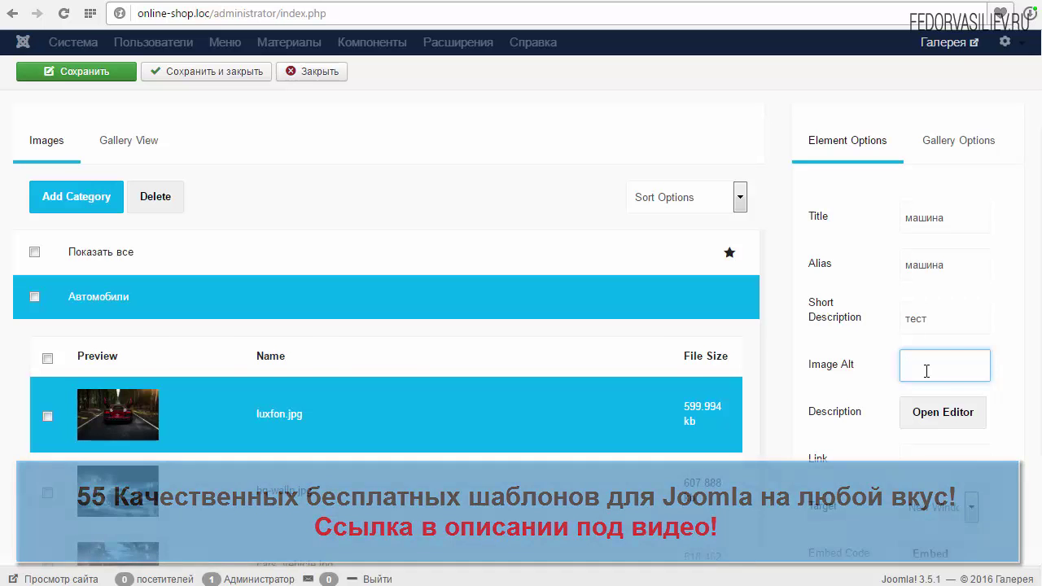
Check the title, alias, short description and alt fields of the hq-wallp.jpg image, and return to the luxfon.jpg image's options.
{"action": "scroll", "coordinate": [457, 434], "scroll_direction": "down", "scroll_amount": 1}
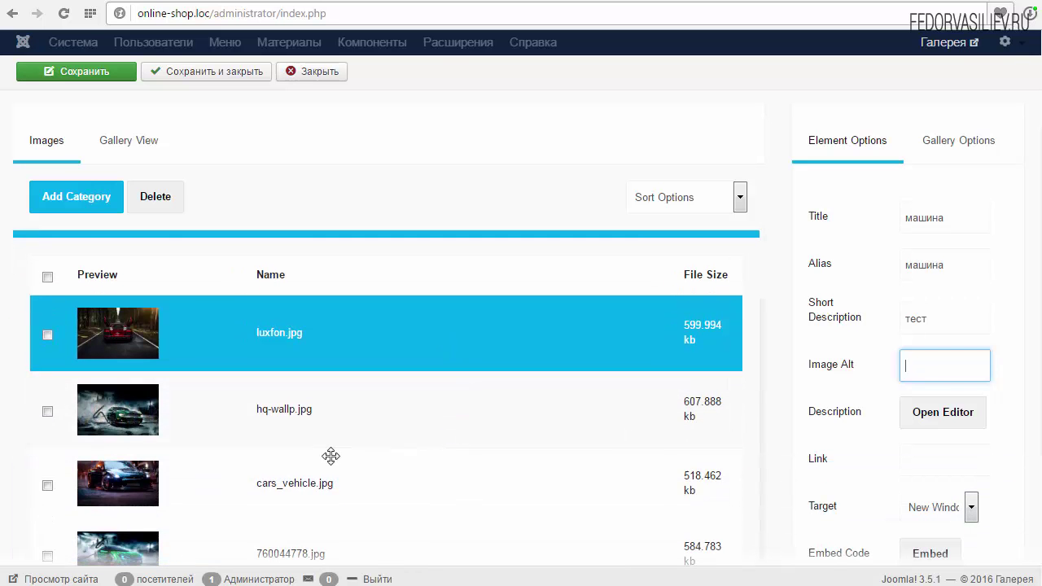
{"action": "left_click", "coordinate": [343, 411]}
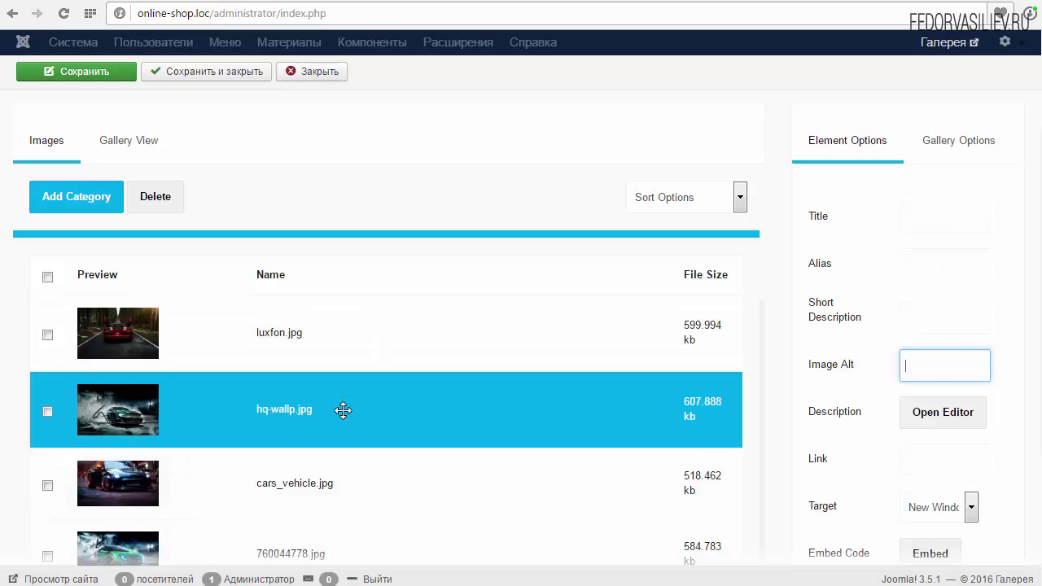
{"action": "left_click", "coordinate": [953, 216]}
{"action": "left_click", "coordinate": [938, 263]}
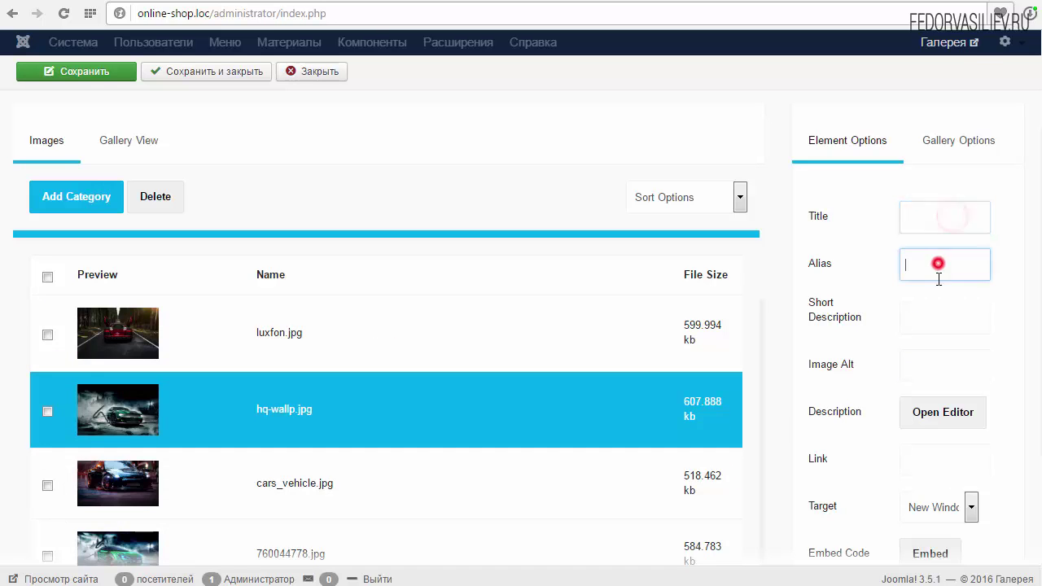
{"action": "left_click", "coordinate": [946, 318]}
{"action": "left_click", "coordinate": [951, 368]}
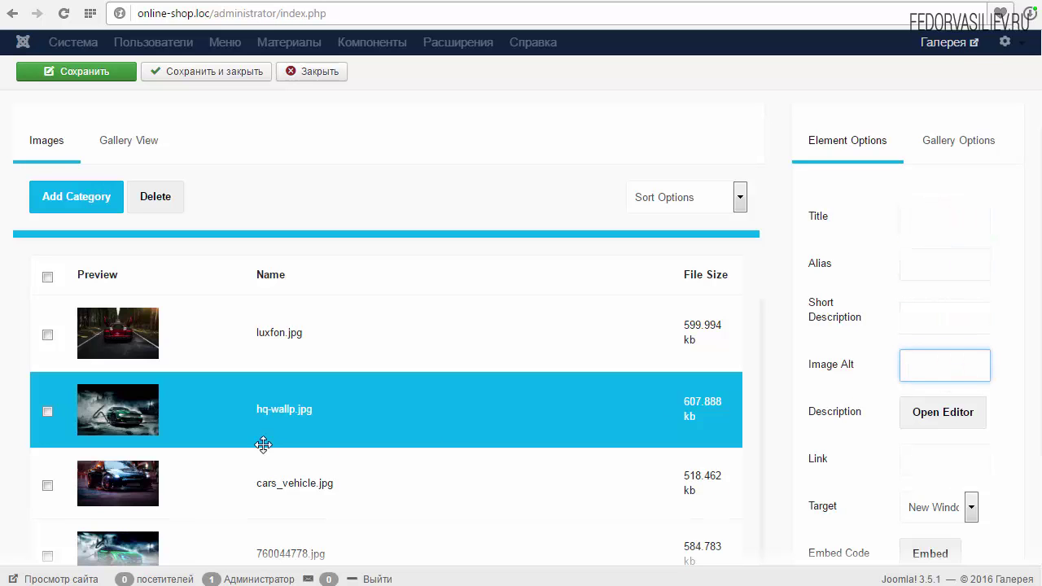
{"action": "left_click", "coordinate": [339, 340]}
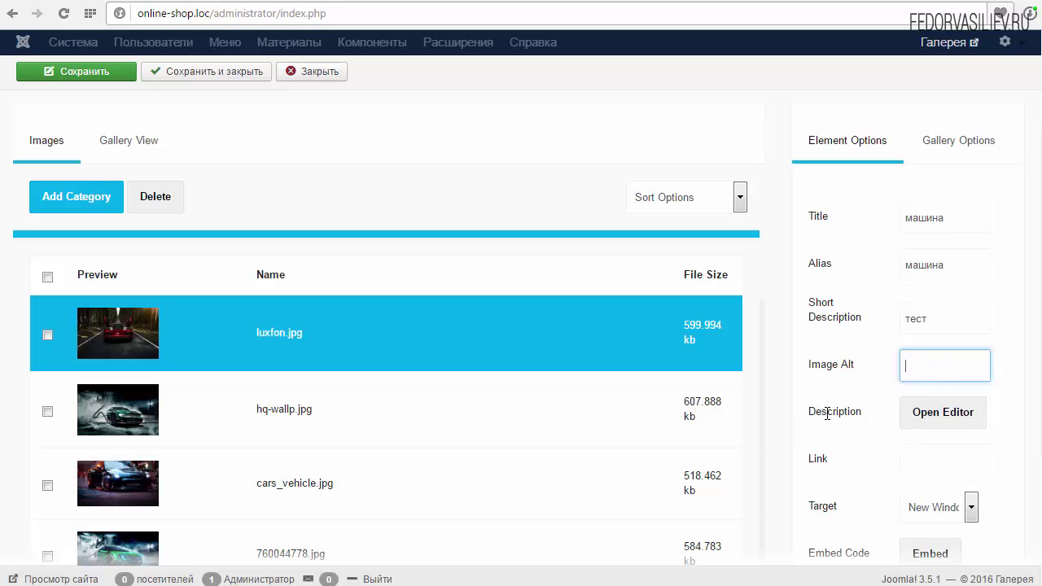
Open the description editor for the luxfon.jpg image and enter the text "тест драйв".
{"action": "scroll", "coordinate": [979, 275], "scroll_direction": "down", "scroll_amount": 2}
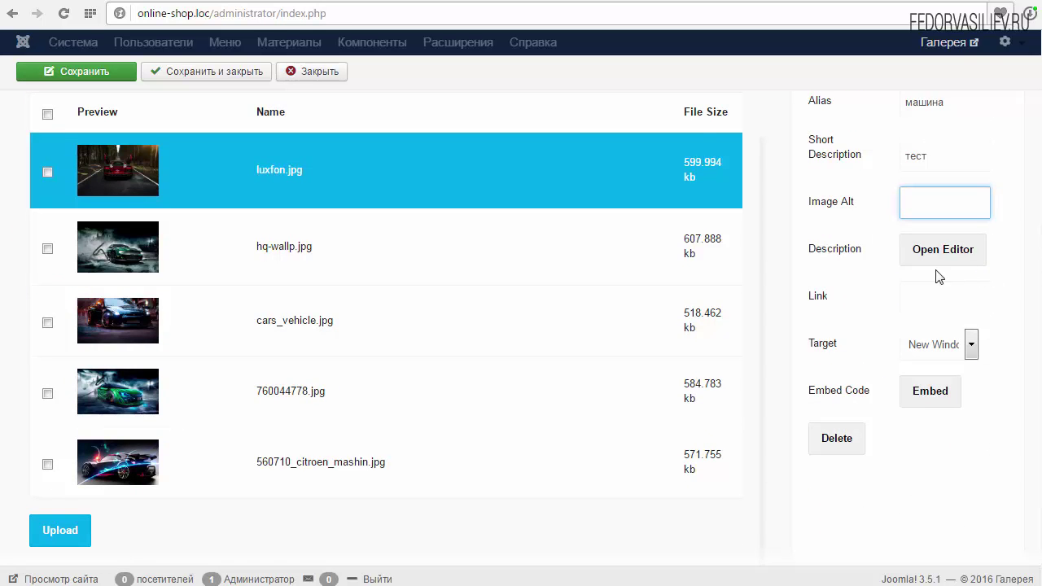
{"action": "left_click", "coordinate": [934, 259]}
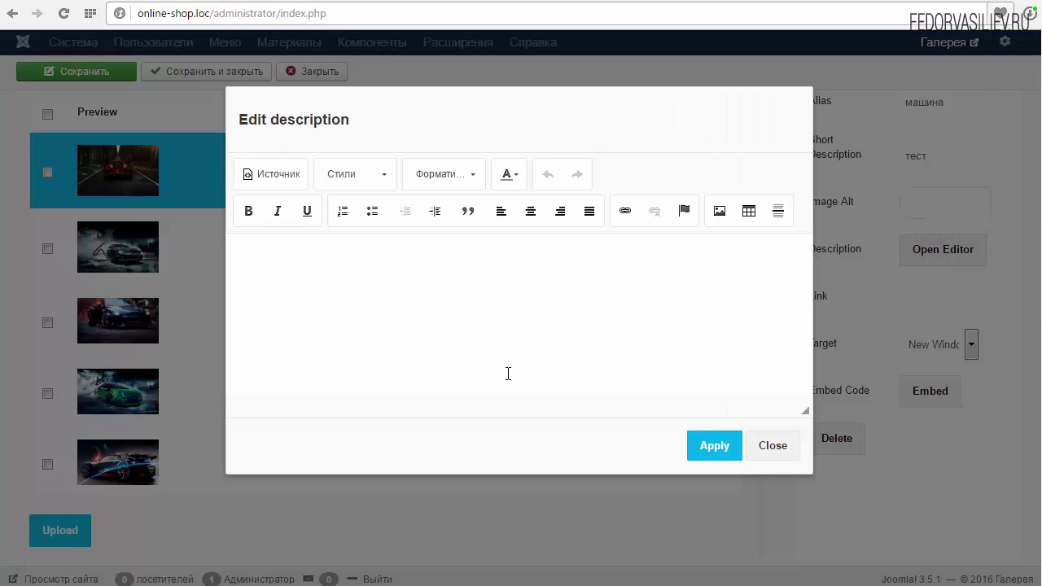
{"action": "left_click", "coordinate": [431, 316]}
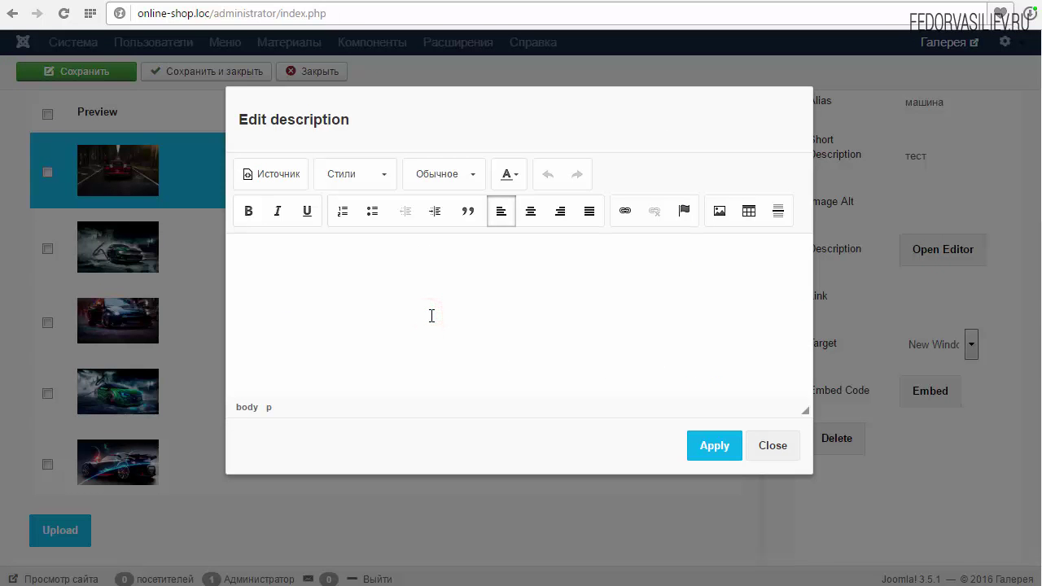
{"action": "type", "text": "тест драйв"}
Format the description text "тест драйв" as bold and red with the Italic Title style, and apply the description.
{"action": "triple_click", "coordinate": [305, 257]}
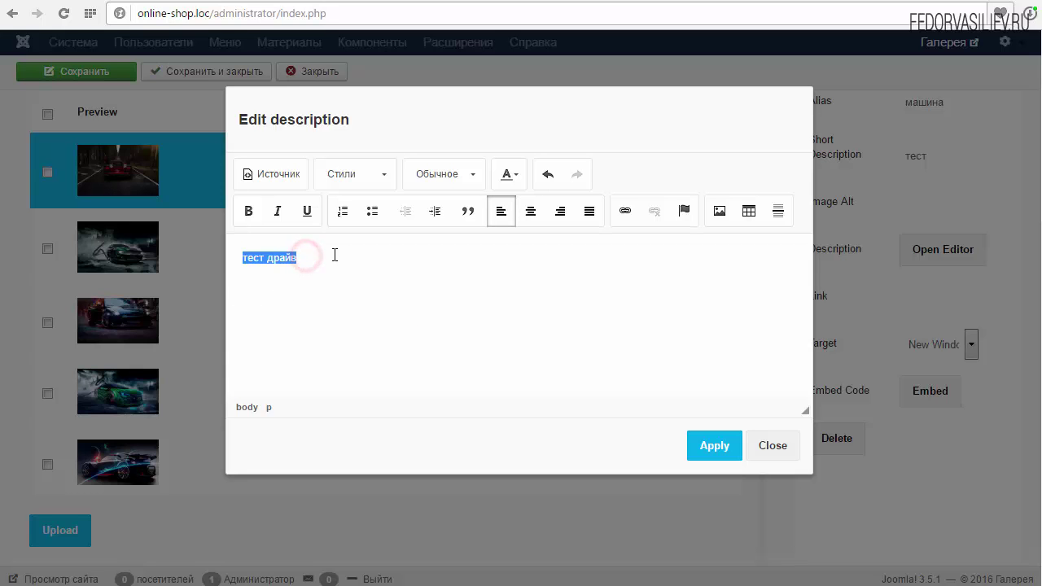
{"action": "left_click", "coordinate": [250, 213]}
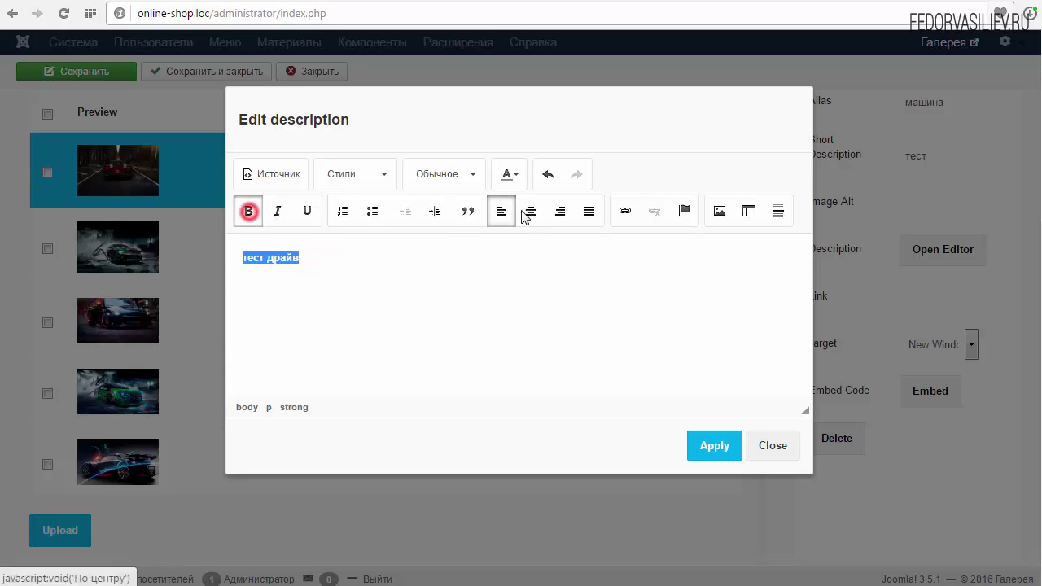
{"action": "left_click", "coordinate": [519, 180]}
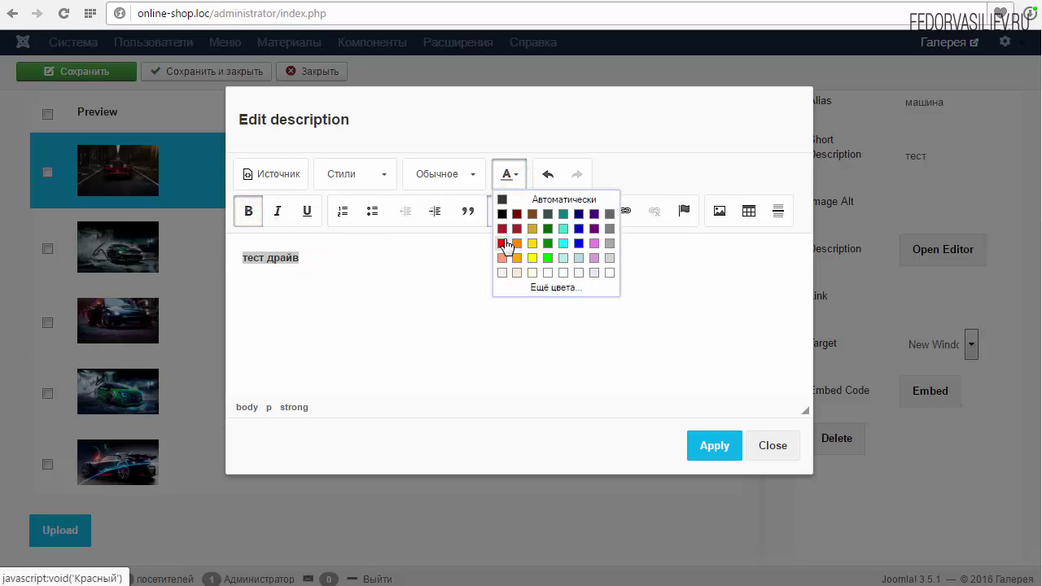
{"action": "left_click", "coordinate": [504, 239]}
{"action": "left_click", "coordinate": [386, 175]}
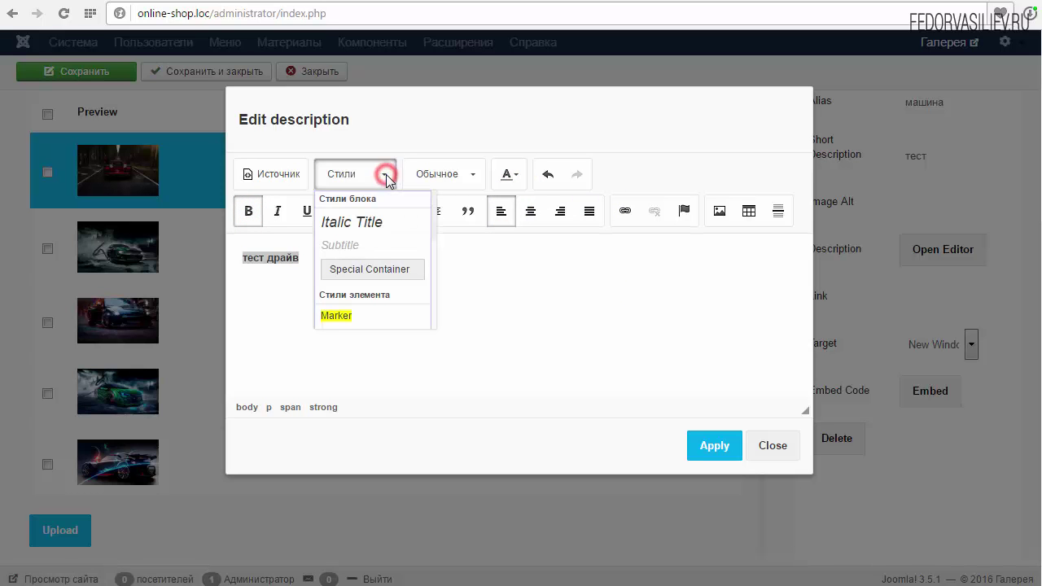
{"action": "left_click", "coordinate": [372, 226]}
{"action": "left_click", "coordinate": [465, 174]}
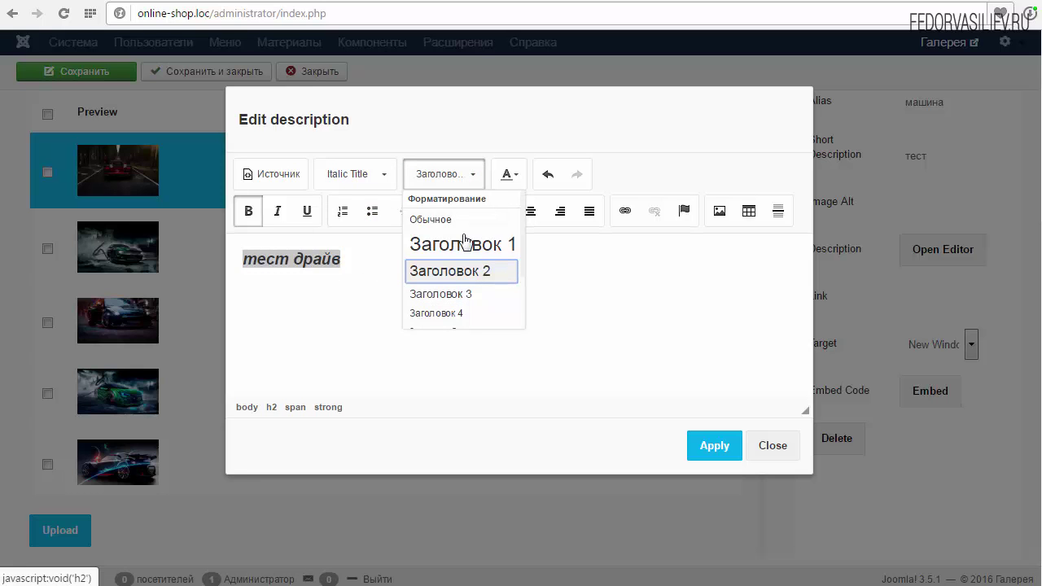
{"action": "left_click", "coordinate": [590, 283]}
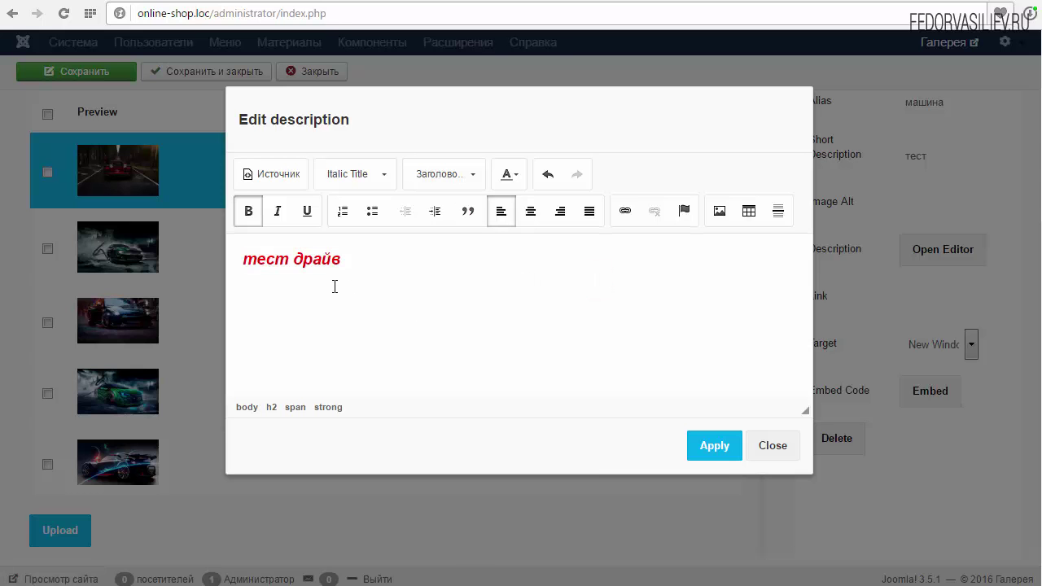
{"action": "left_click", "coordinate": [709, 447]}
Save the gallery with the new short description and description of the luxfon.jpg image.
{"action": "scroll", "coordinate": [833, 429], "scroll_direction": "down", "scroll_amount": 4}
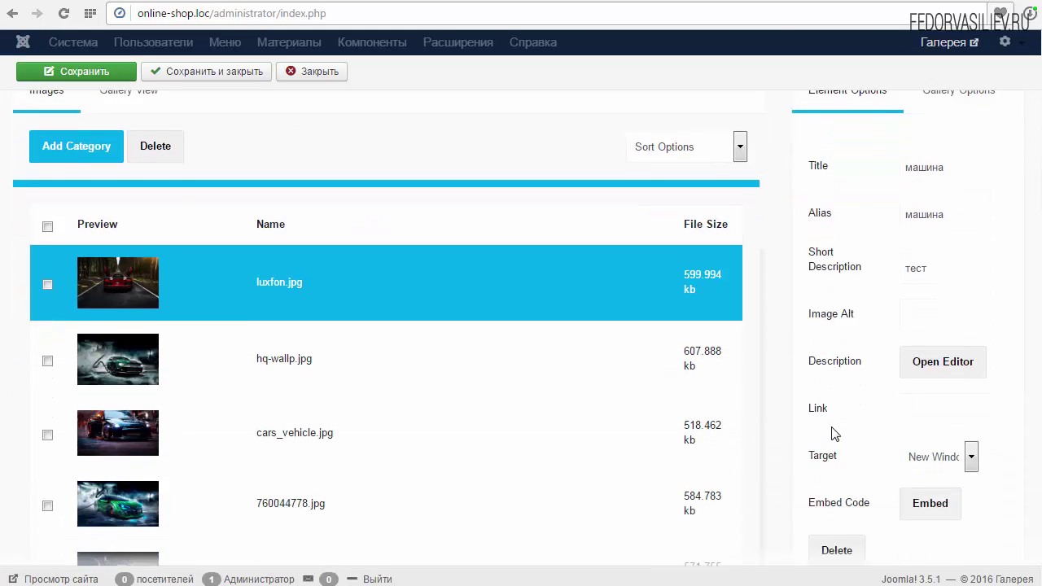
{"action": "scroll", "coordinate": [782, 383], "scroll_direction": "up", "scroll_amount": 3}
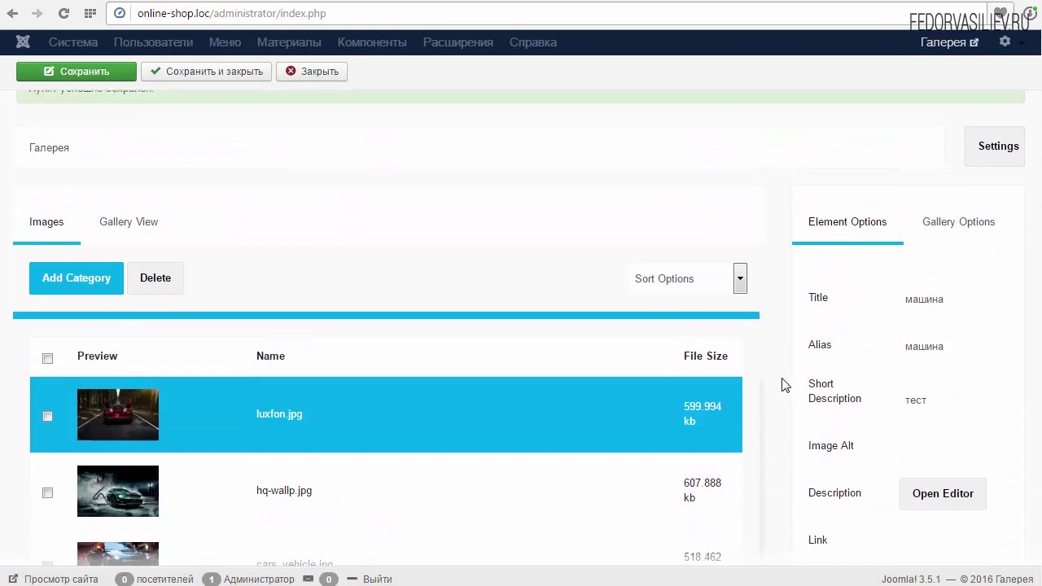
{"action": "scroll", "coordinate": [863, 388], "scroll_direction": "down", "scroll_amount": 3}
{"action": "scroll", "coordinate": [871, 370], "scroll_direction": "up", "scroll_amount": 1}
{"action": "scroll", "coordinate": [871, 370], "scroll_direction": "up", "scroll_amount": 1}
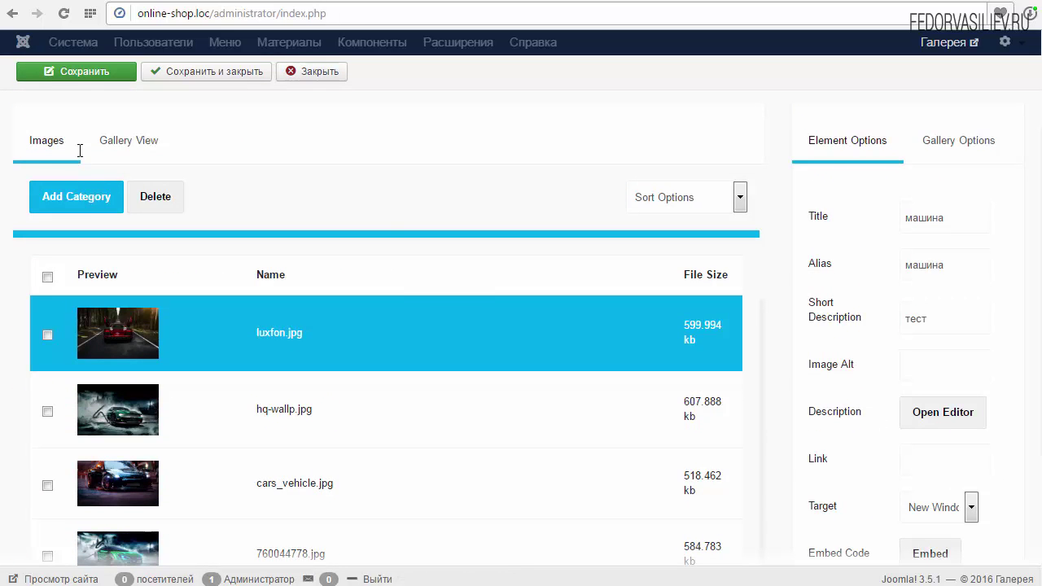
{"action": "left_click", "coordinate": [72, 72]}
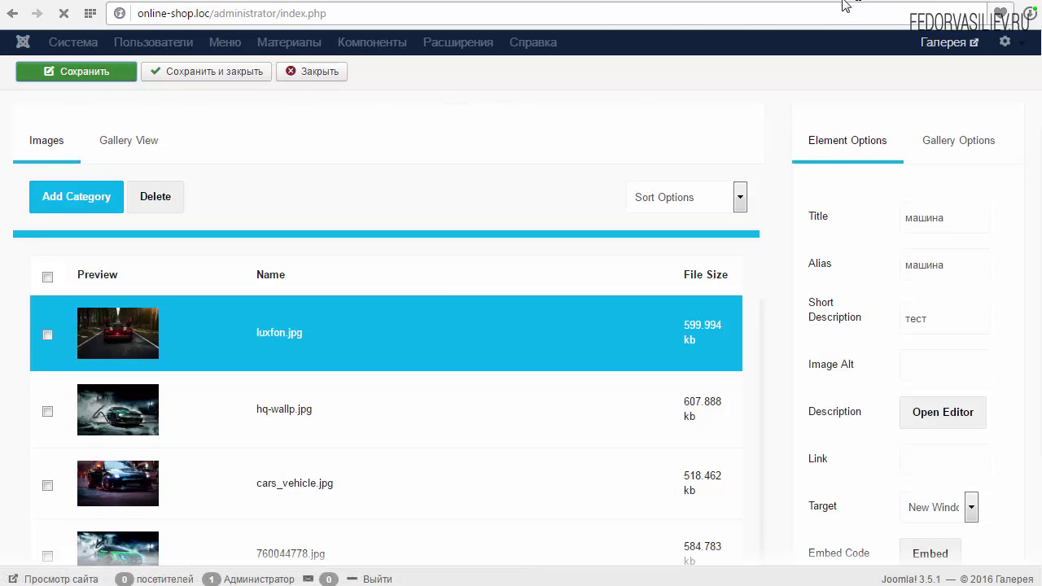
Reload the home page and examine the red car image's caption and the description shown under its enlarged view.
{"action": "left_click", "coordinate": [847, 1]}
{"action": "left_click", "coordinate": [64, 13]}
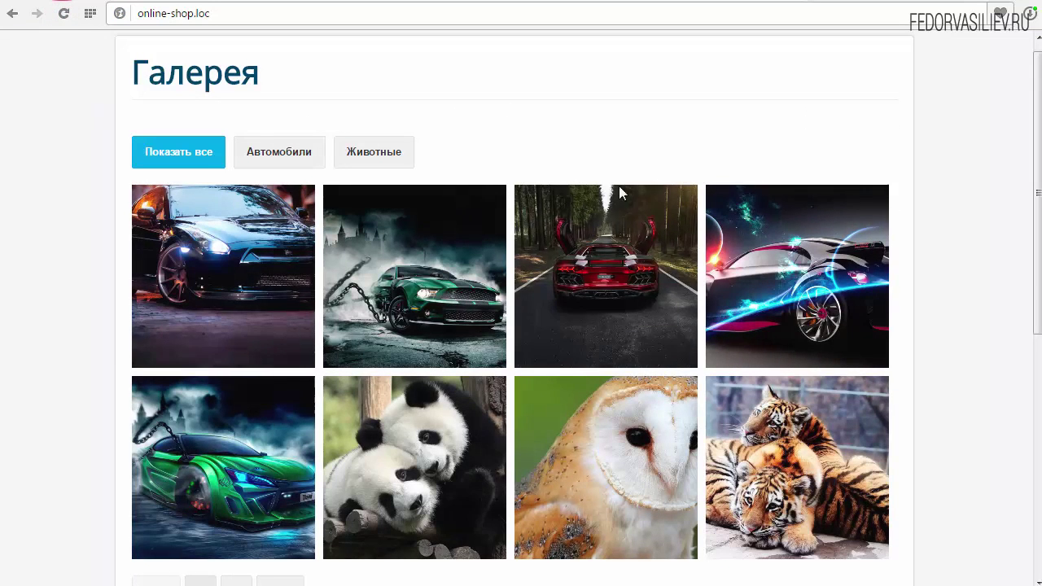
{"action": "mouse_move", "coordinate": [618, 236]}
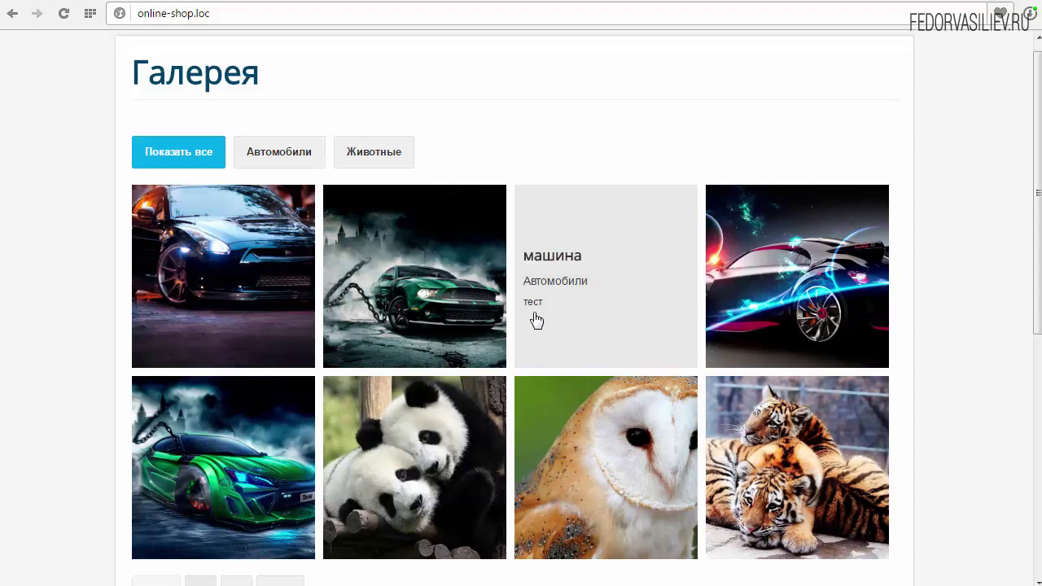
{"action": "left_click", "coordinate": [583, 298]}
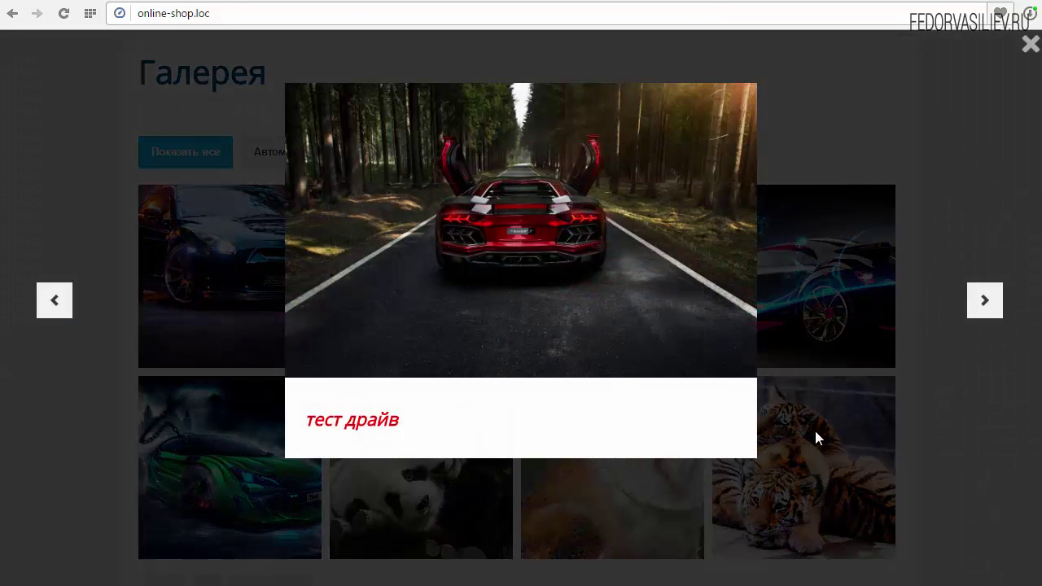
{"action": "left_click_drag", "start_coordinate": [415, 425], "coordinate": [305, 420]}
{"action": "left_click", "coordinate": [403, 422]}
{"action": "left_click_drag", "start_coordinate": [415, 423], "coordinate": [306, 422]}
{"action": "left_click", "coordinate": [364, 423]}
{"action": "key", "text": "ctrl+Tab"}
{"action": "left_click_drag", "start_coordinate": [838, 386], "coordinate": [809, 377]}
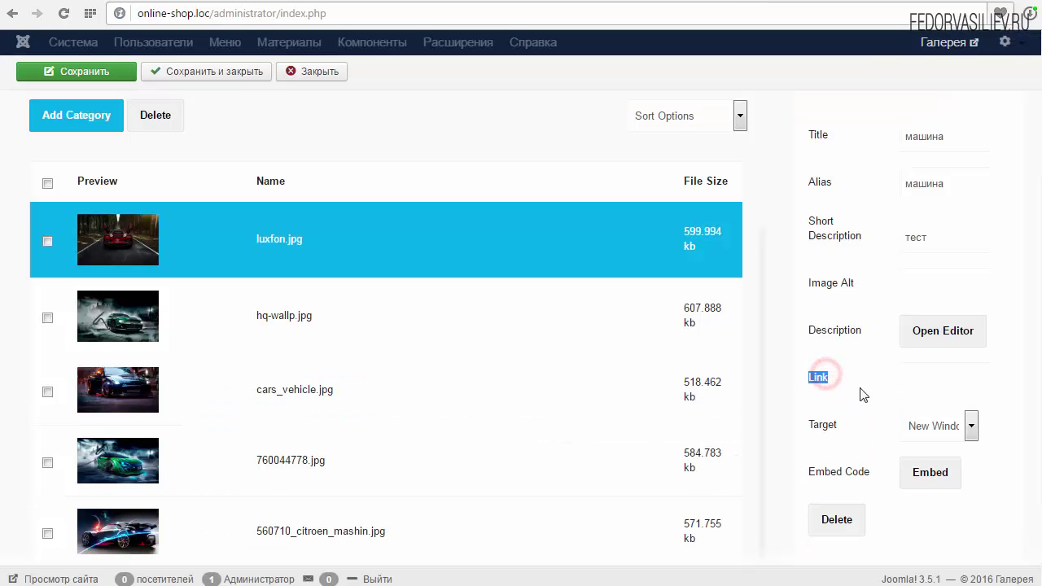
{"action": "left_click", "coordinate": [926, 377]}
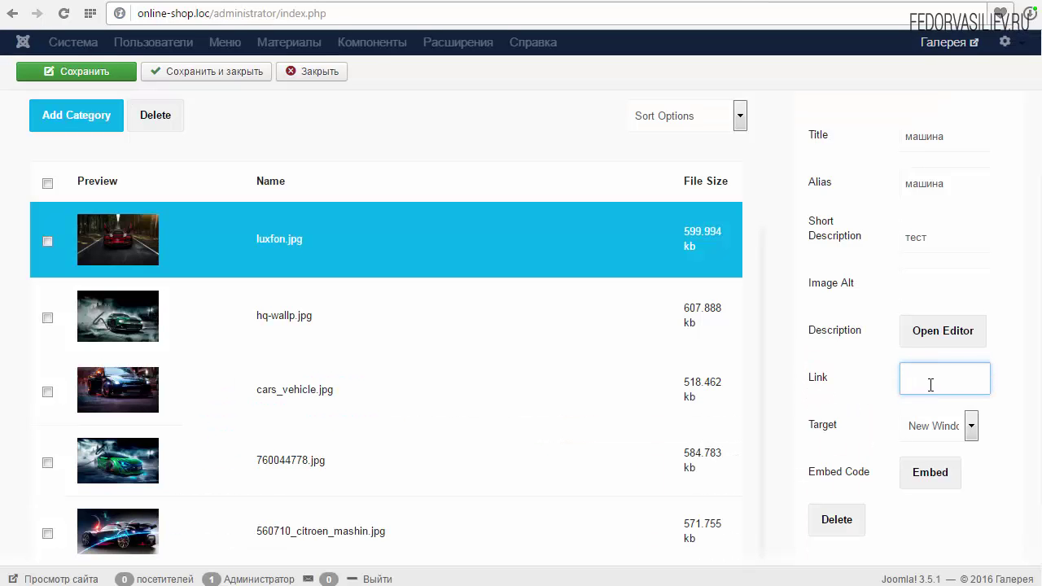
{"action": "right_click", "coordinate": [931, 386]}
{"action": "left_click", "coordinate": [926, 470]}
{"action": "left_click", "coordinate": [961, 434]}
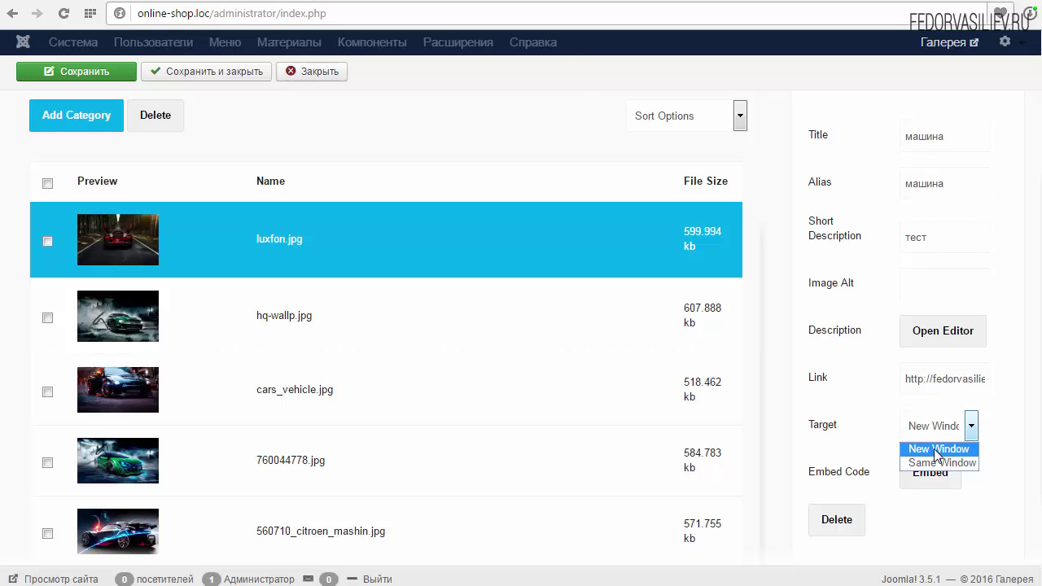
{"action": "left_click", "coordinate": [938, 449]}
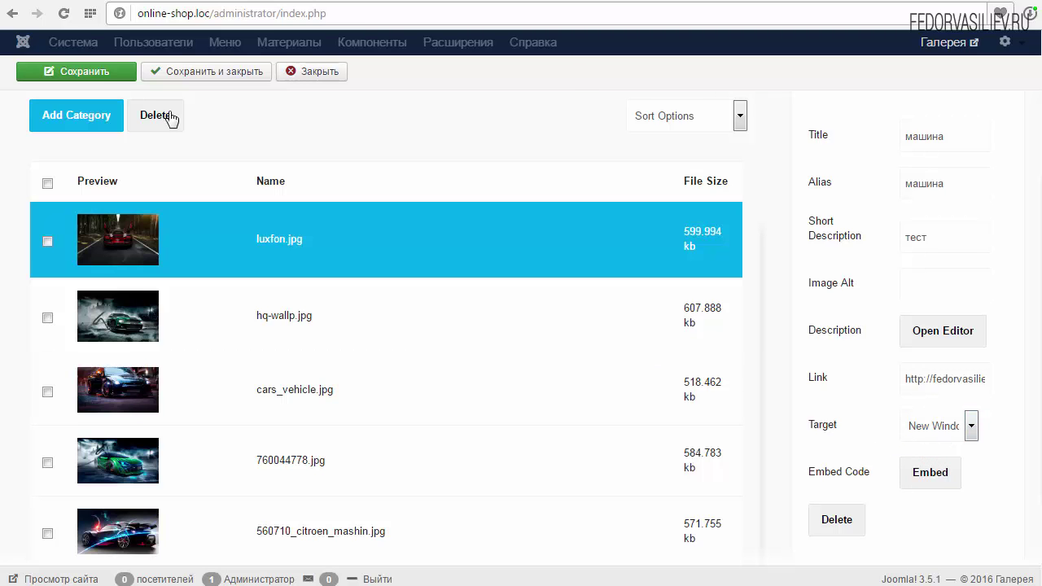
{"action": "left_click", "coordinate": [81, 70]}
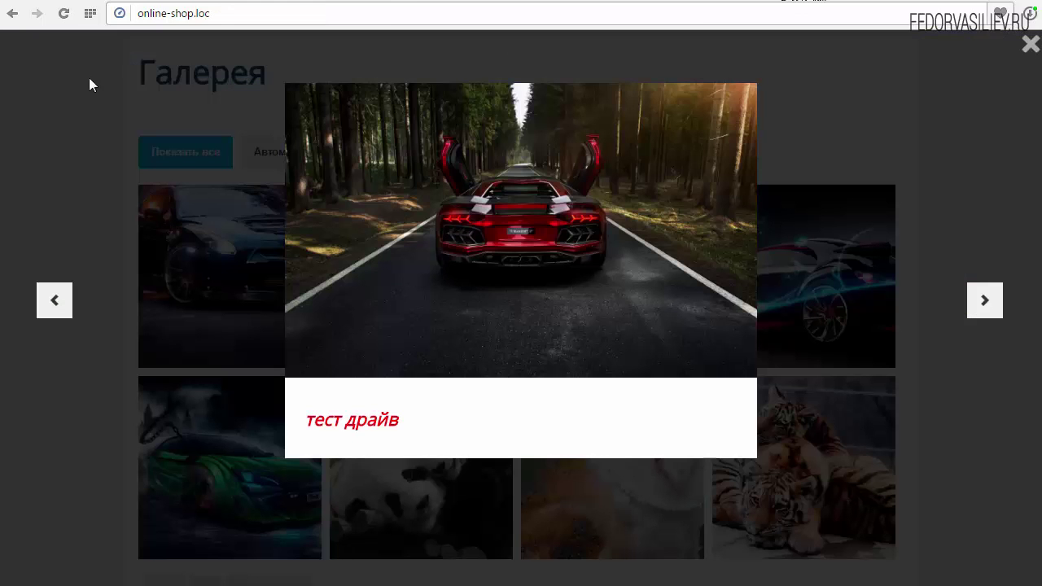
Reload the home page, follow the red car image's link to check where it leads, and return to the gallery.
{"action": "left_click", "coordinate": [112, 82]}
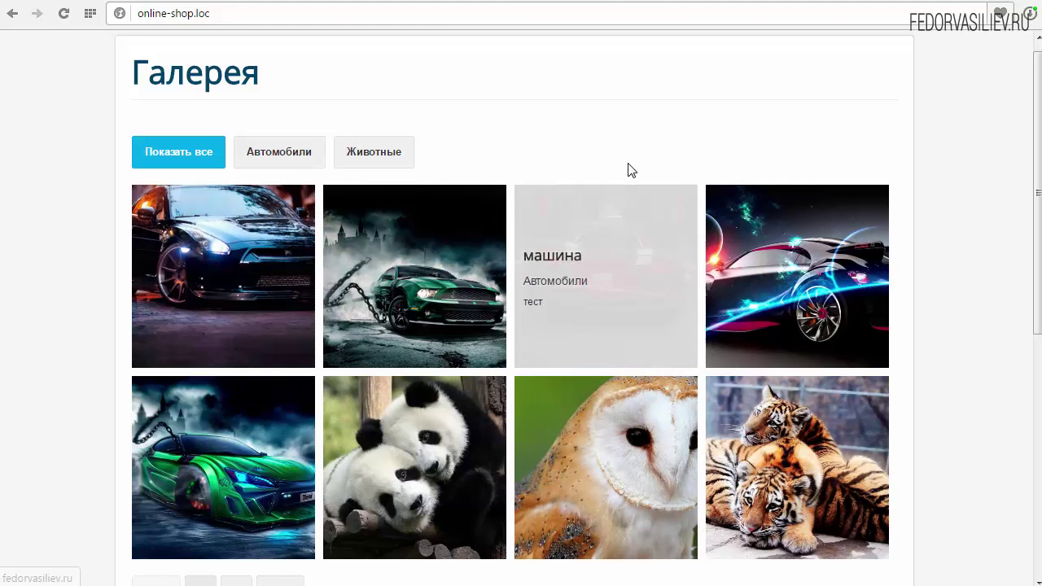
{"action": "left_click", "coordinate": [626, 273]}
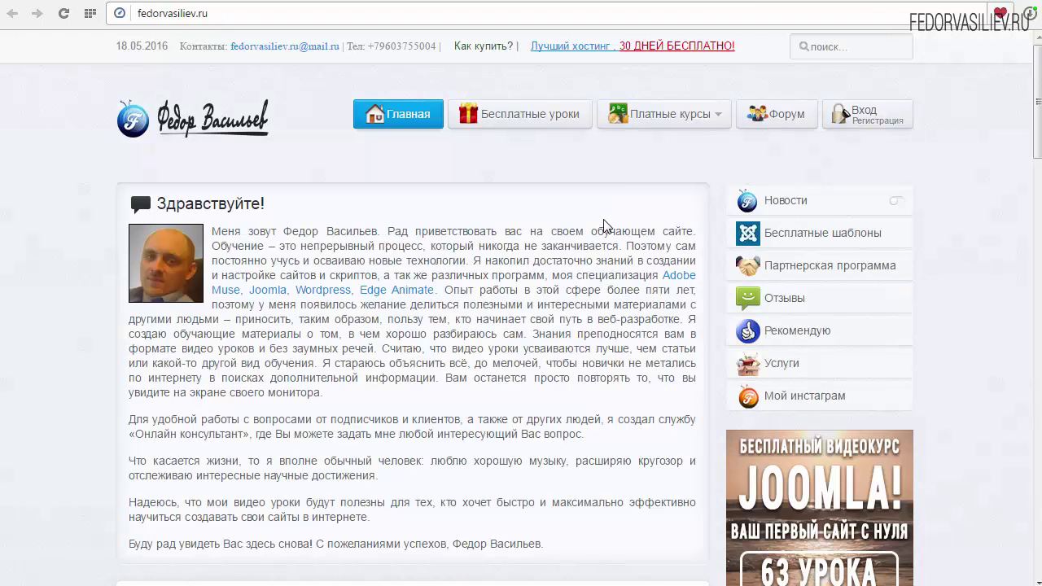
{"action": "left_click", "coordinate": [788, 0]}
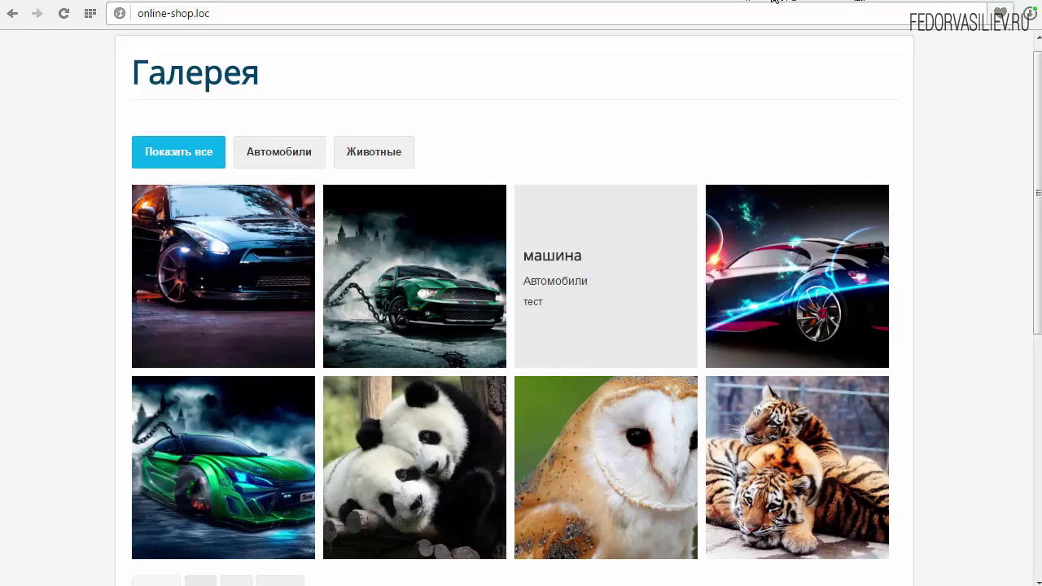
Return to the gallery editor, copy and clear the luxfon.jpg image's link, and paste the same address back.
{"action": "left_click", "coordinate": [721, 2]}
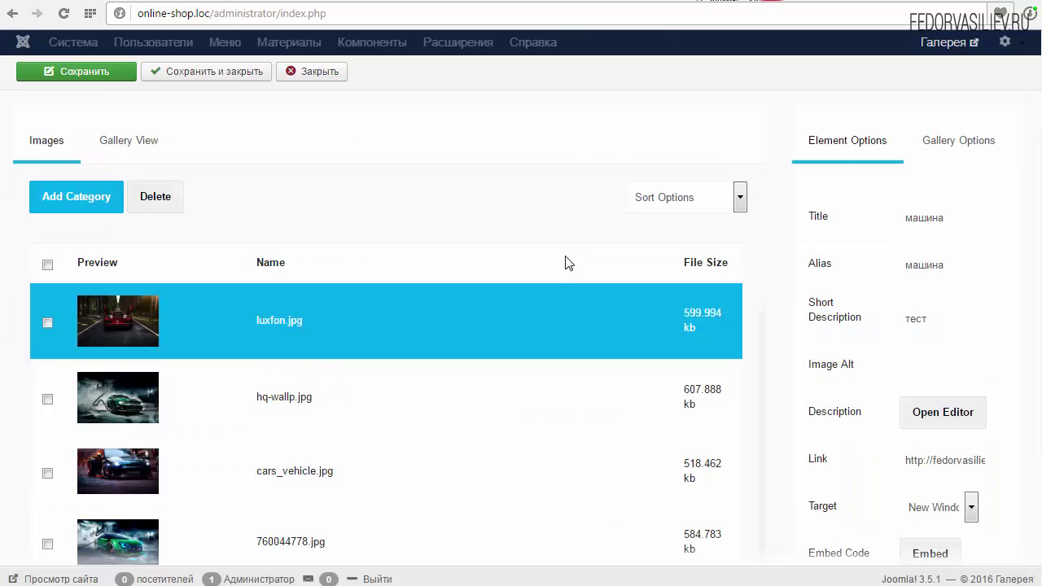
{"action": "left_click", "coordinate": [313, 403]}
{"action": "left_click", "coordinate": [925, 460]}
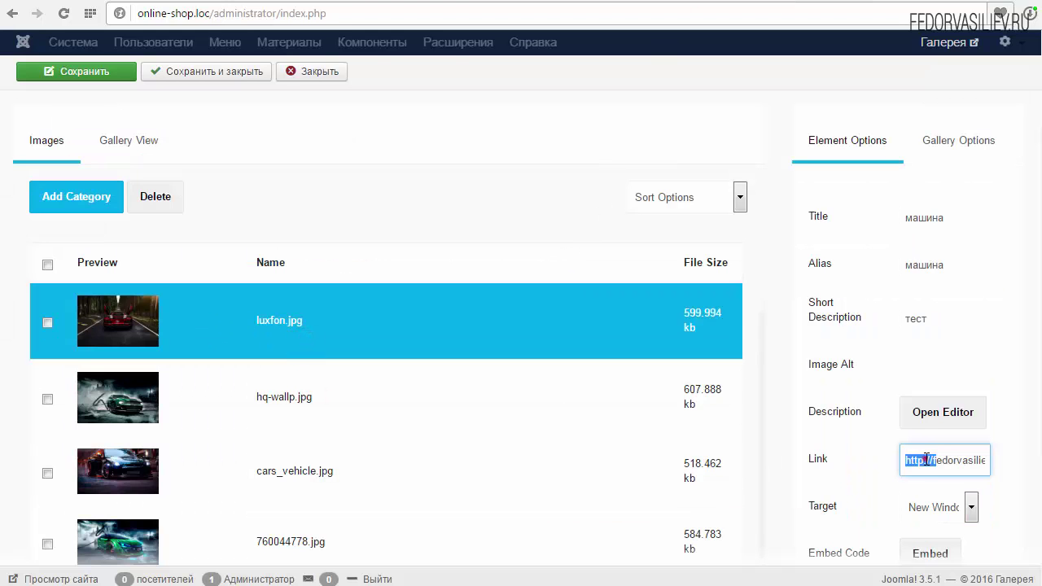
{"action": "left_click_drag", "start_coordinate": [900, 464], "coordinate": [1026, 465]}
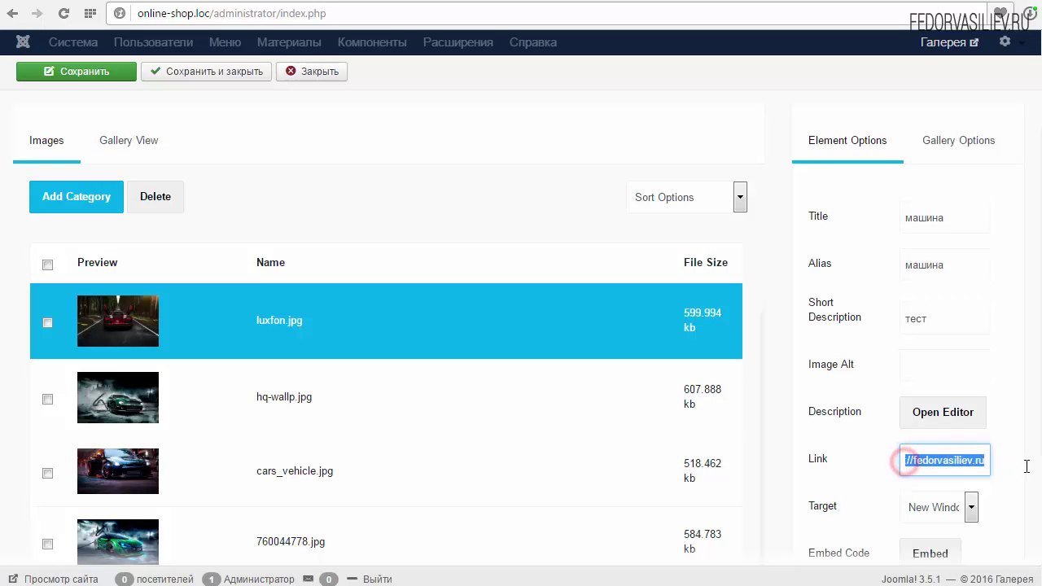
{"action": "left_click", "coordinate": [936, 459]}
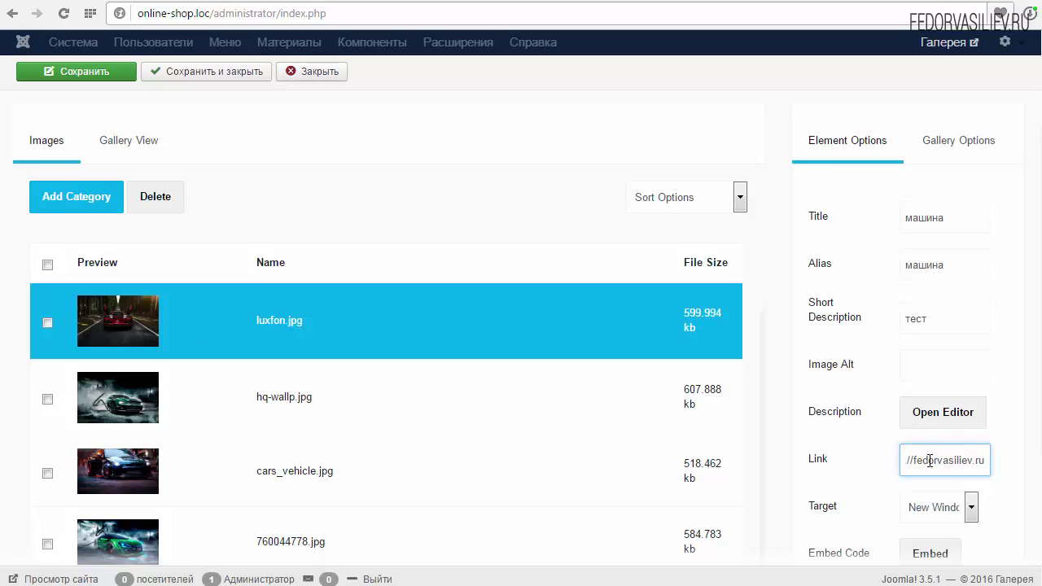
{"action": "left_click_drag", "start_coordinate": [979, 461], "coordinate": [884, 465]}
{"action": "key", "text": "ctrl+c"}
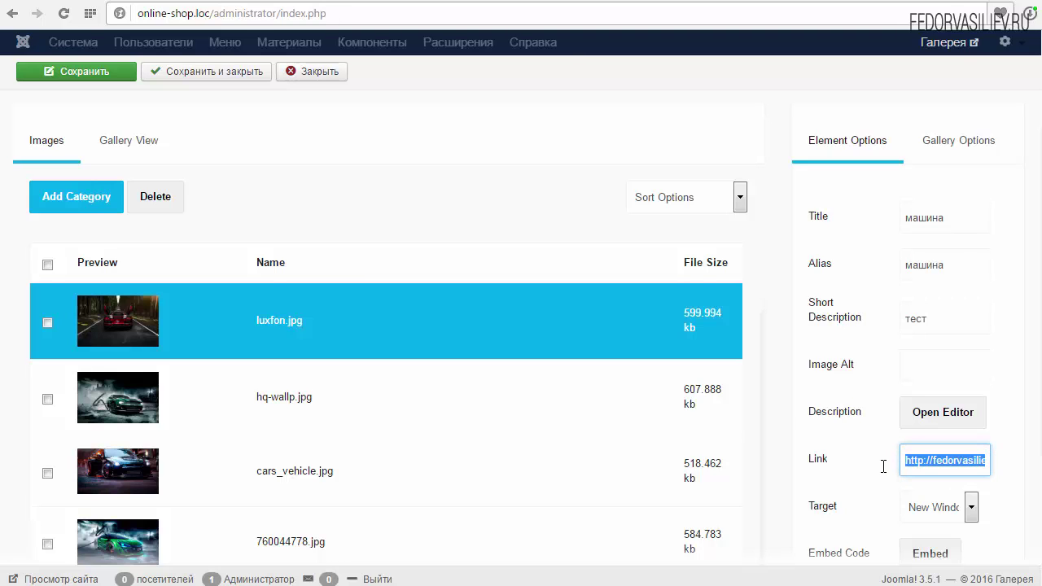
{"action": "key", "text": "BackSpace"}
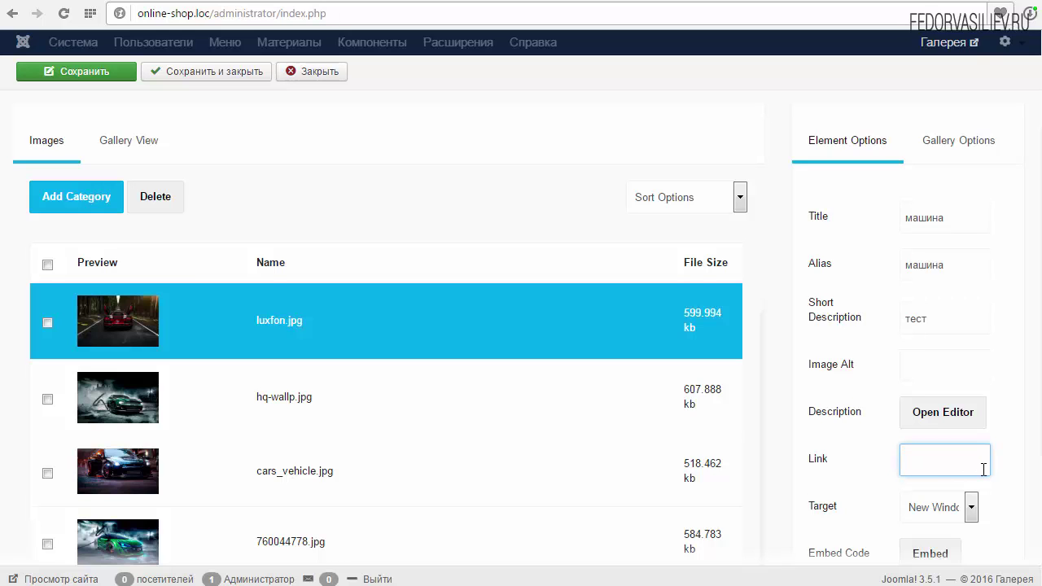
{"action": "right_click", "coordinate": [936, 470]}
{"action": "left_click", "coordinate": [944, 559]}
{"action": "key", "text": "BackSpace"}
Open the luxfon.jpg image's embed code for editing.
{"action": "scroll", "coordinate": [954, 437], "scroll_direction": "down", "scroll_amount": 1}
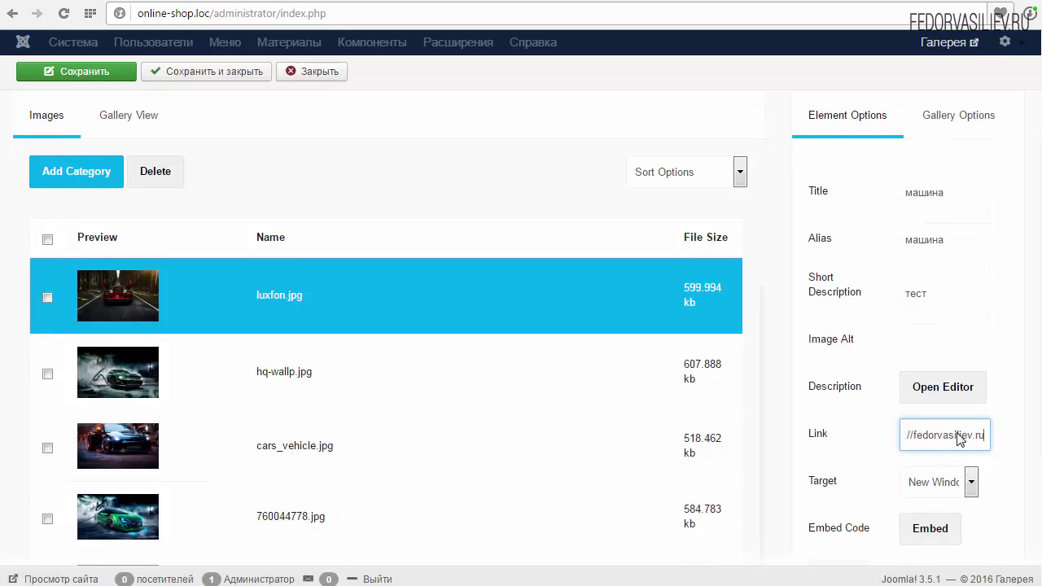
{"action": "left_click", "coordinate": [887, 504]}
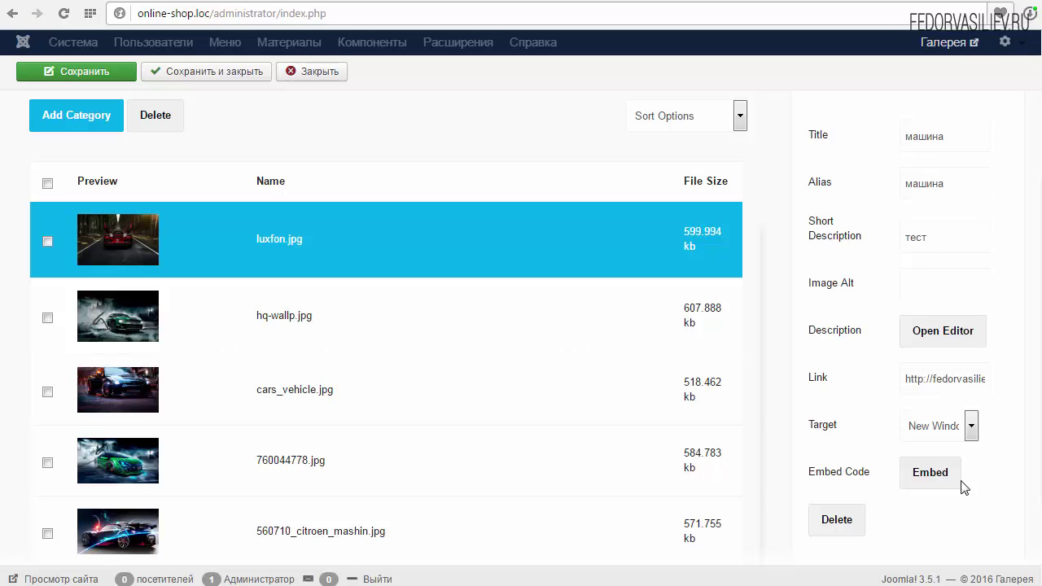
{"action": "left_click", "coordinate": [931, 472]}
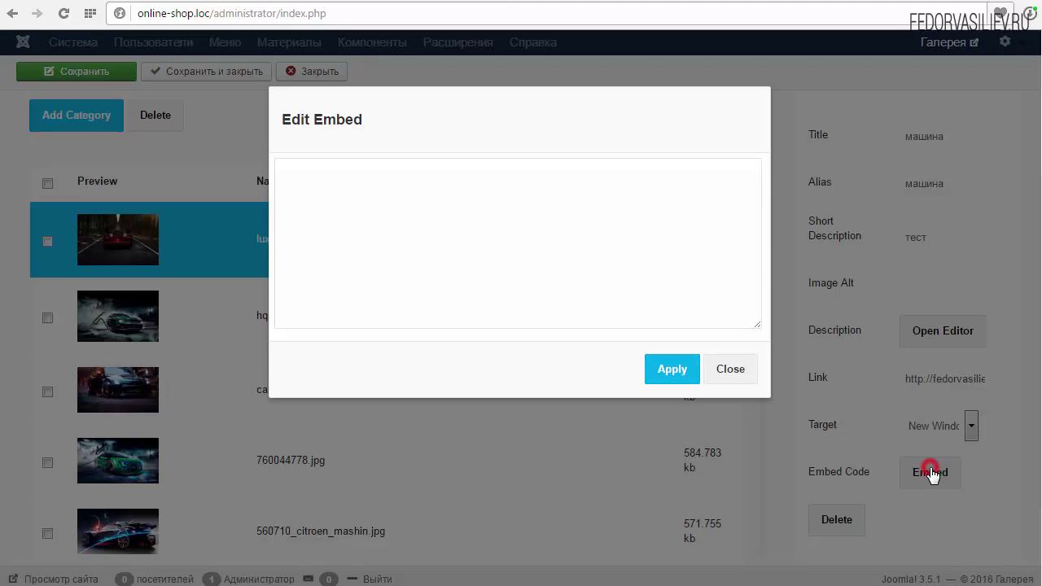
{"action": "left_click", "coordinate": [340, 185]}
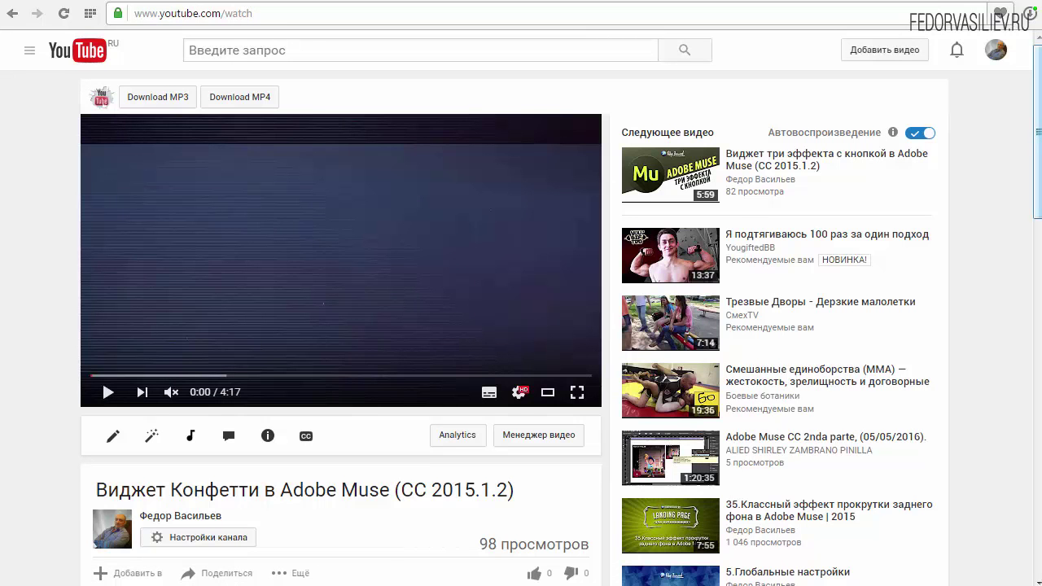
On YouTube, copy the HTML embed code of the video "Виджет Конфетти в Adobe Muse (CC 2015.1.2)".
{"action": "scroll", "coordinate": [232, 344], "scroll_direction": "down", "scroll_amount": 3}
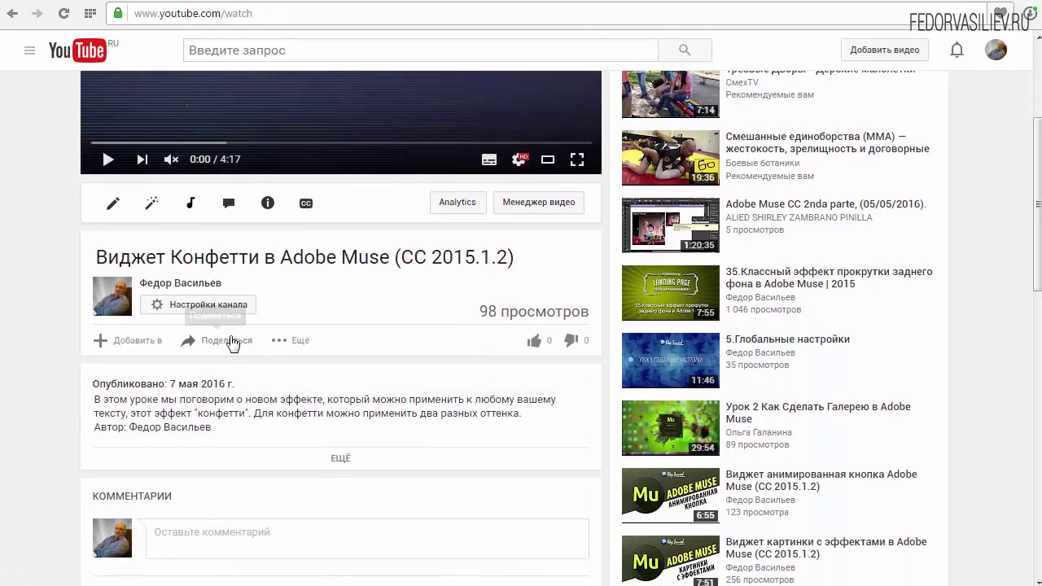
{"action": "left_click", "coordinate": [229, 348]}
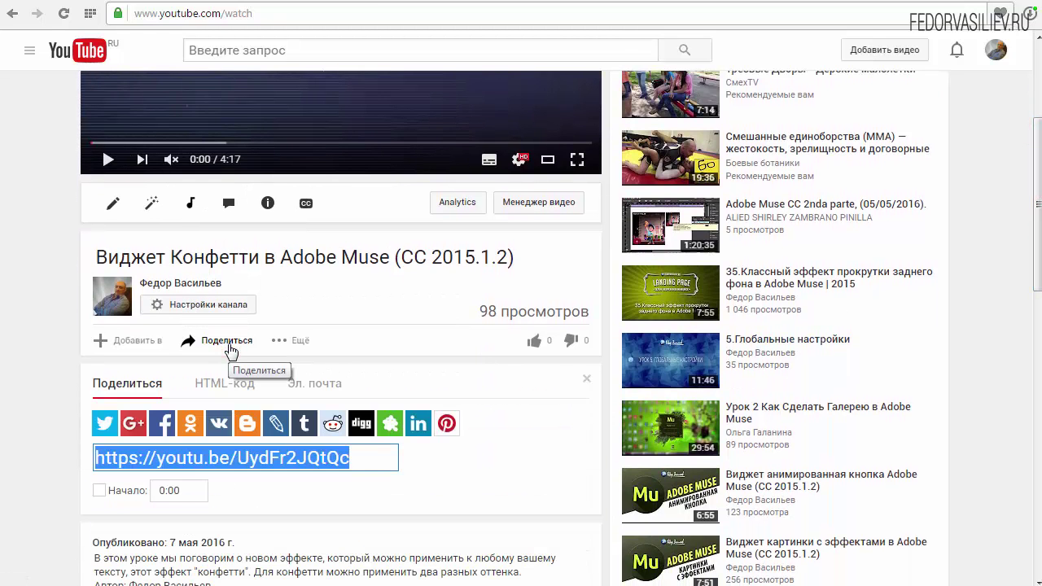
{"action": "left_click", "coordinate": [216, 395]}
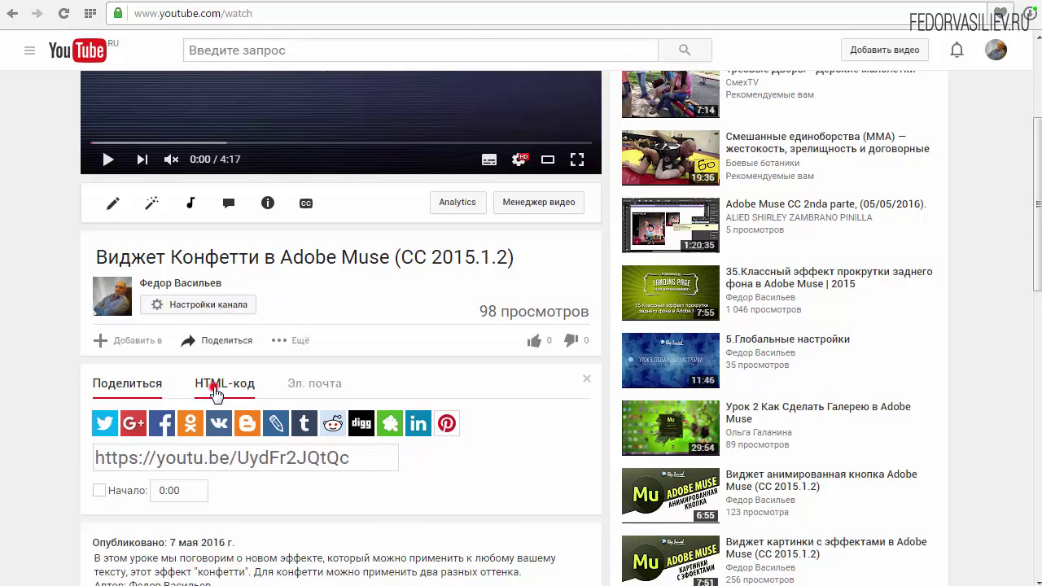
{"action": "right_click", "coordinate": [196, 425]}
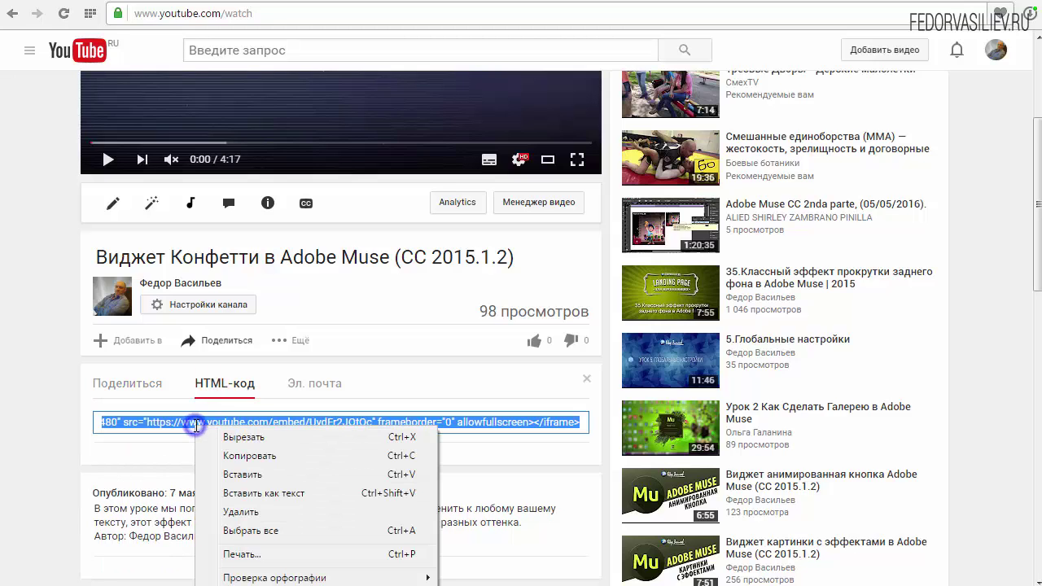
{"action": "left_click", "coordinate": [262, 456]}
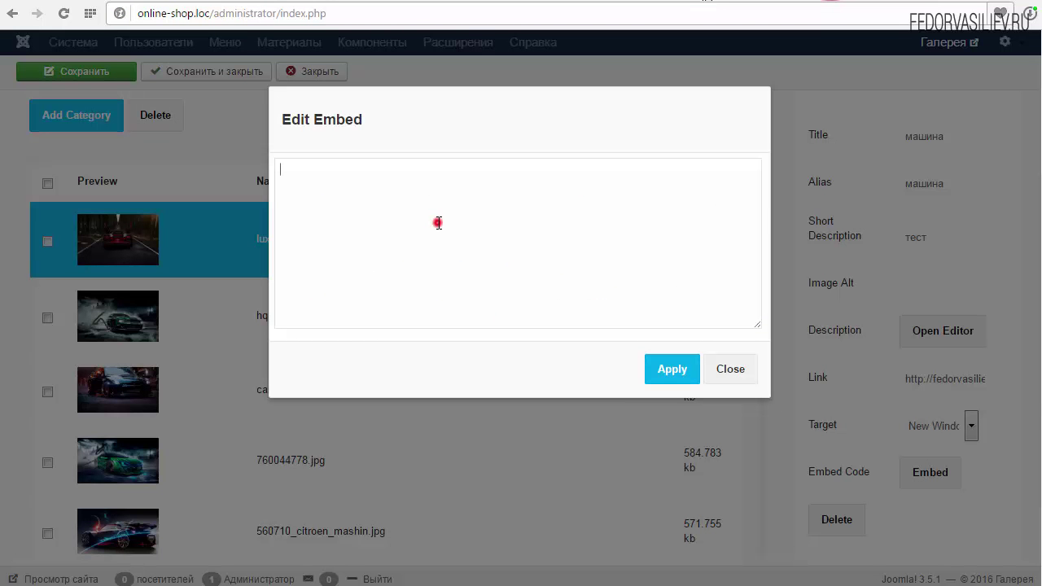
Paste the copied YouTube iframe code as the luxfon.jpg image's embed code, apply it and save the gallery.
{"action": "right_click", "coordinate": [438, 223]}
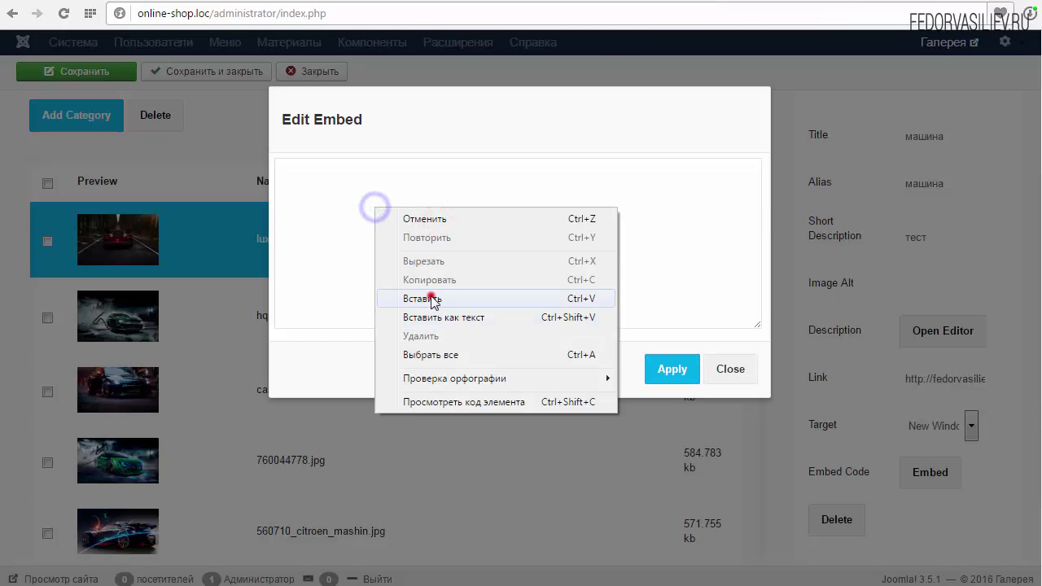
{"action": "left_click", "coordinate": [430, 296]}
{"action": "key", "text": "ctrl+a"}
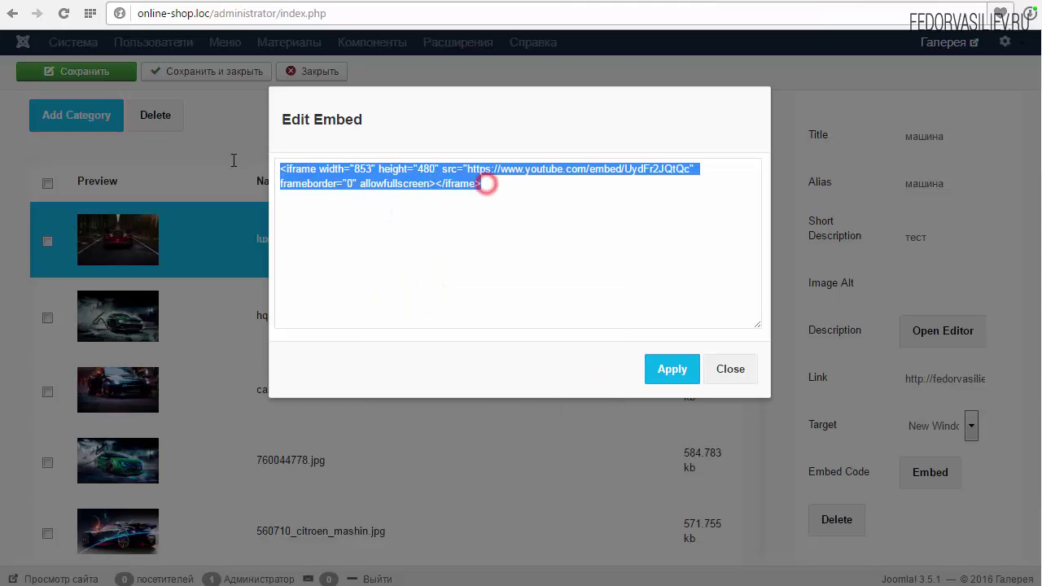
{"action": "left_click", "coordinate": [496, 187]}
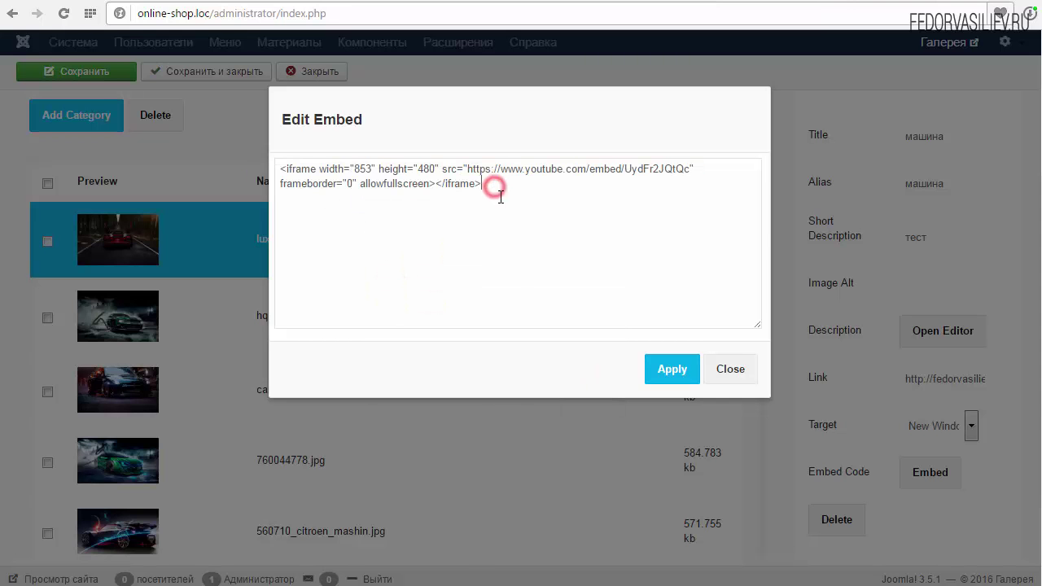
{"action": "left_click", "coordinate": [661, 372]}
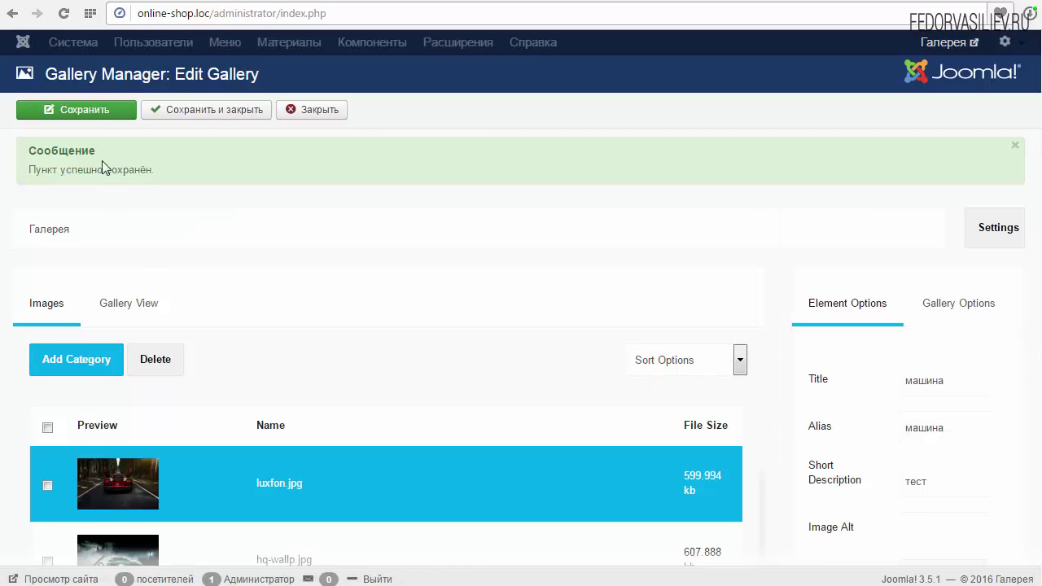
{"action": "left_click", "coordinate": [75, 109]}
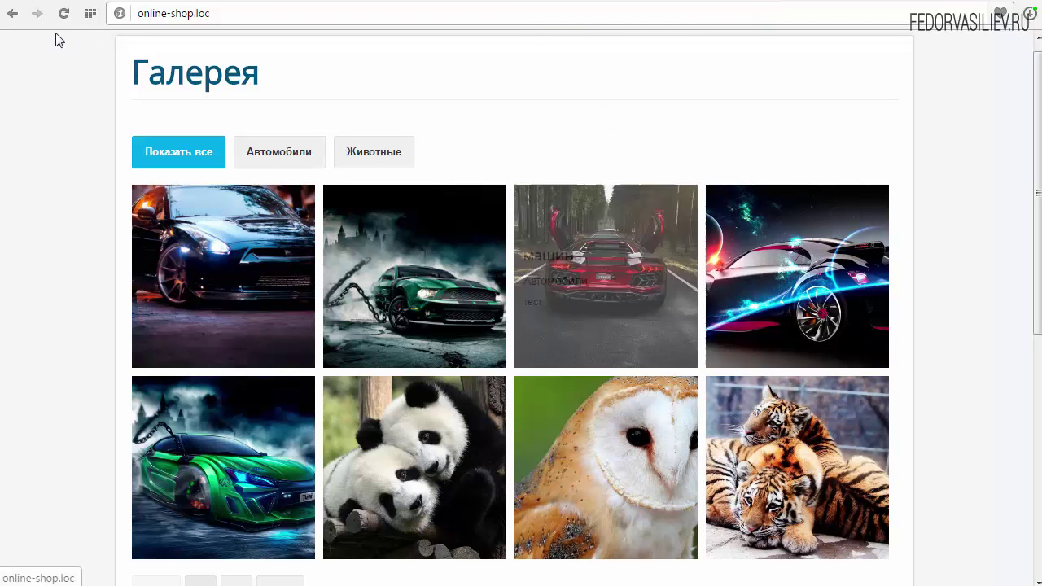
Reload the home page and open the red car image to check its embedded video.
{"action": "left_click", "coordinate": [64, 14]}
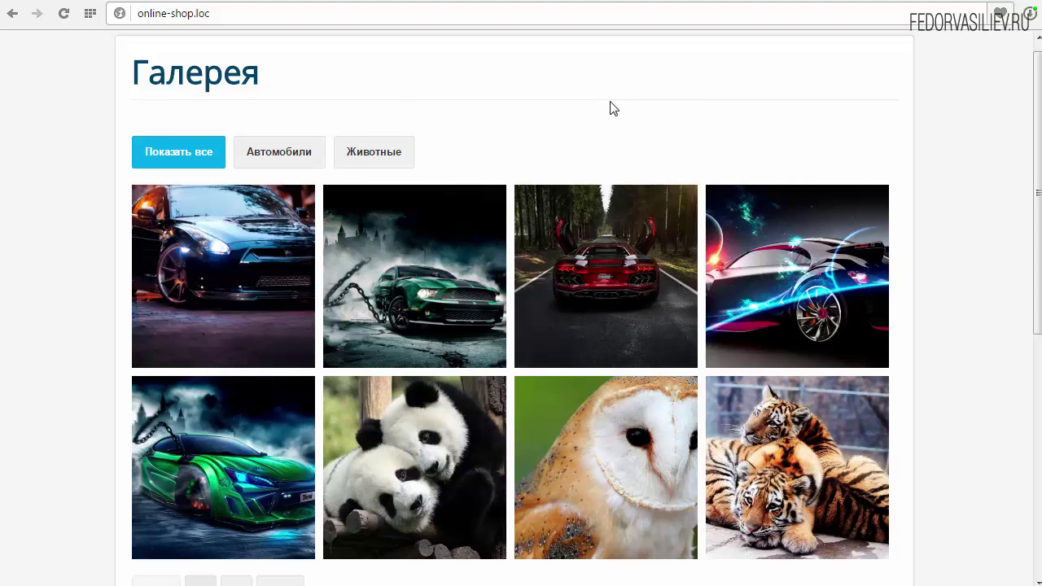
{"action": "left_click", "coordinate": [661, 283]}
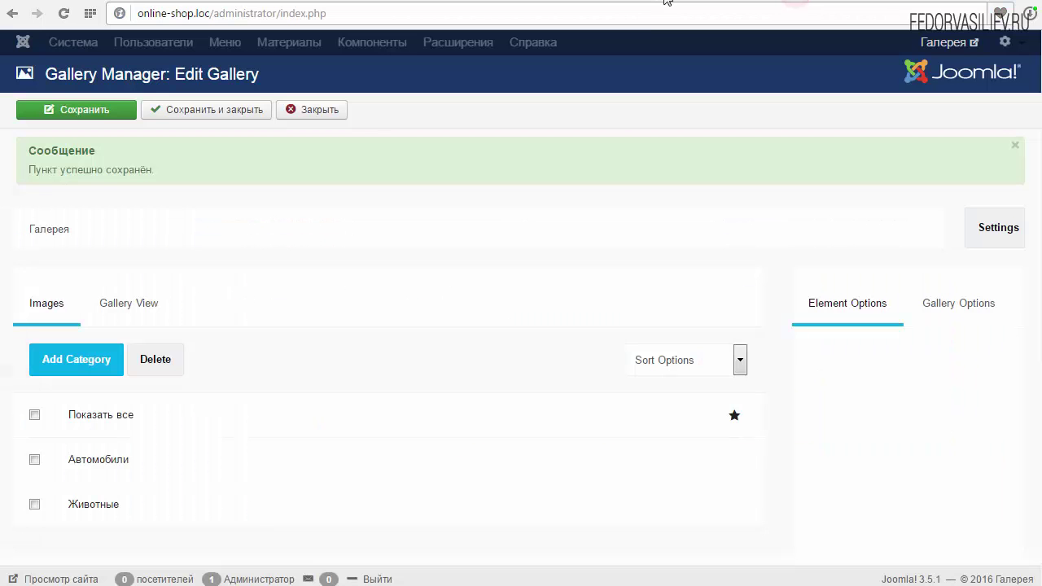
Clear the link of the luxfon.jpg image in the Автомобили category and save the gallery.
{"action": "scroll", "coordinate": [528, 265], "scroll_direction": "down", "scroll_amount": 3}
{"action": "left_click", "coordinate": [117, 215]}
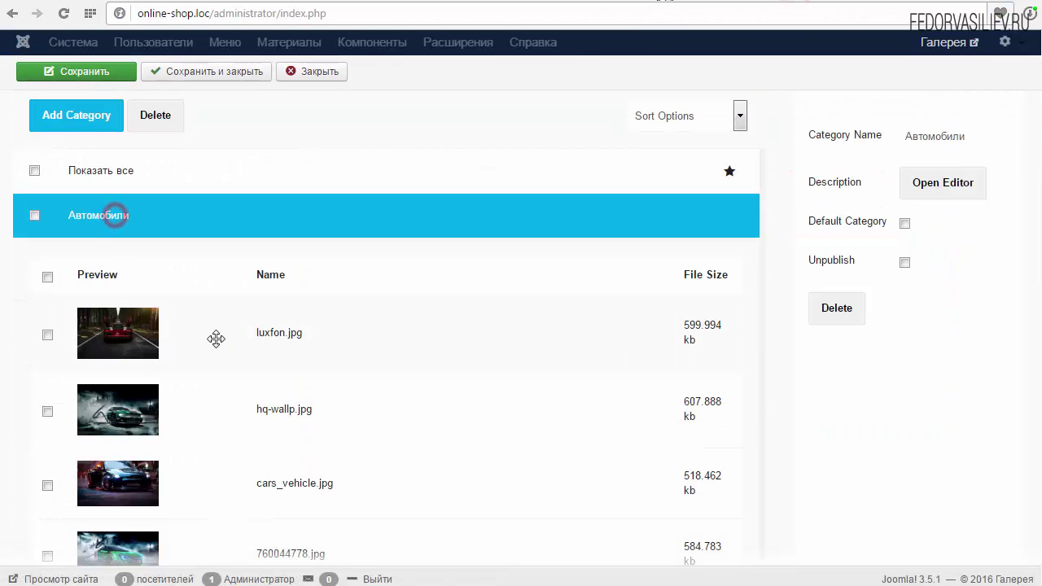
{"action": "left_click", "coordinate": [224, 344]}
{"action": "triple_click", "coordinate": [907, 378]}
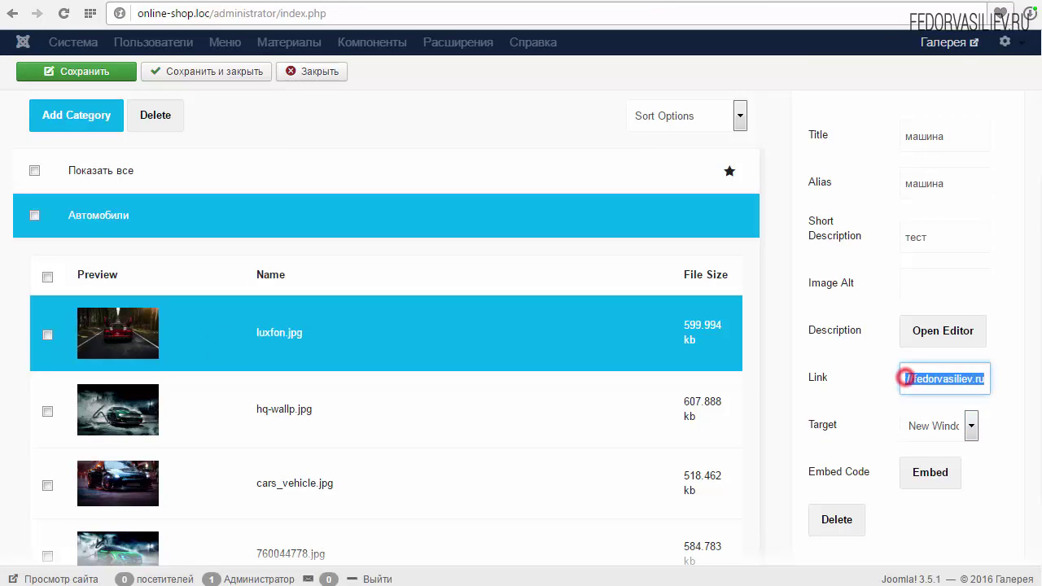
{"action": "key", "text": "BackSpace"}
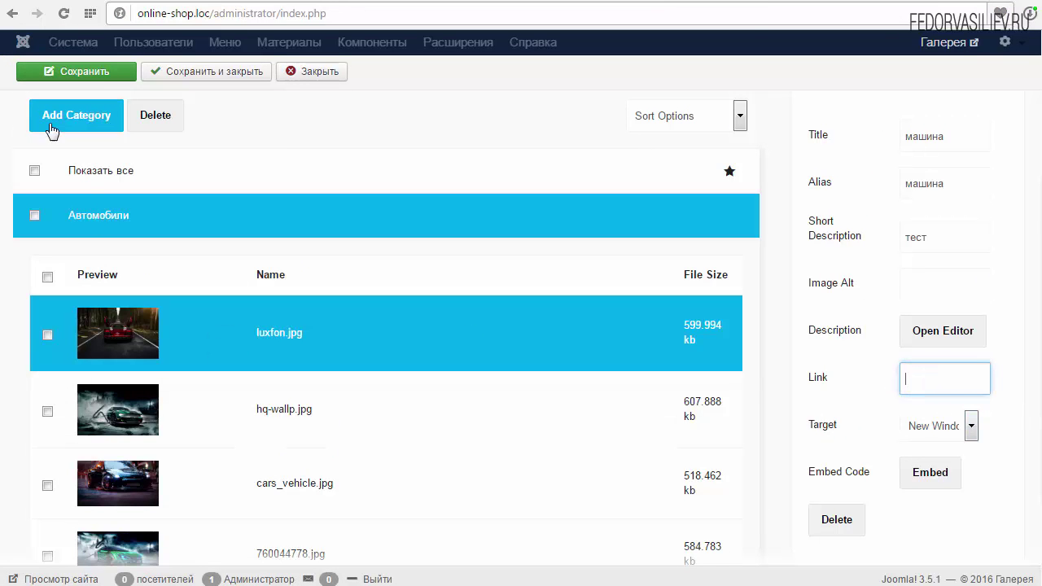
{"action": "left_click", "coordinate": [104, 75]}
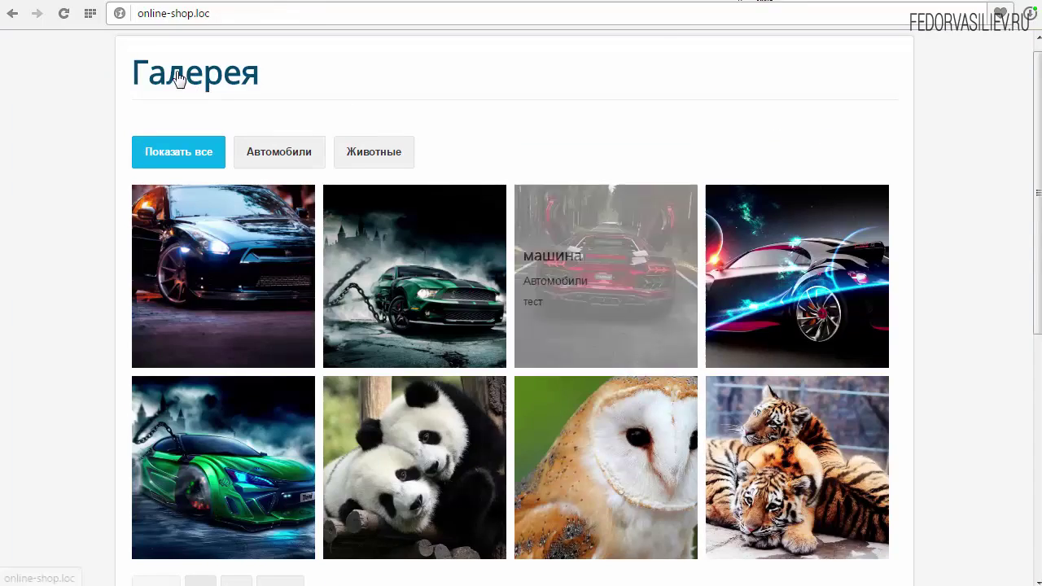
Reload the home page, open the red car image and play its embedded video, skipping ahead and viewing it full screen.
{"action": "key", "text": "F5"}
{"action": "left_click", "coordinate": [600, 281]}
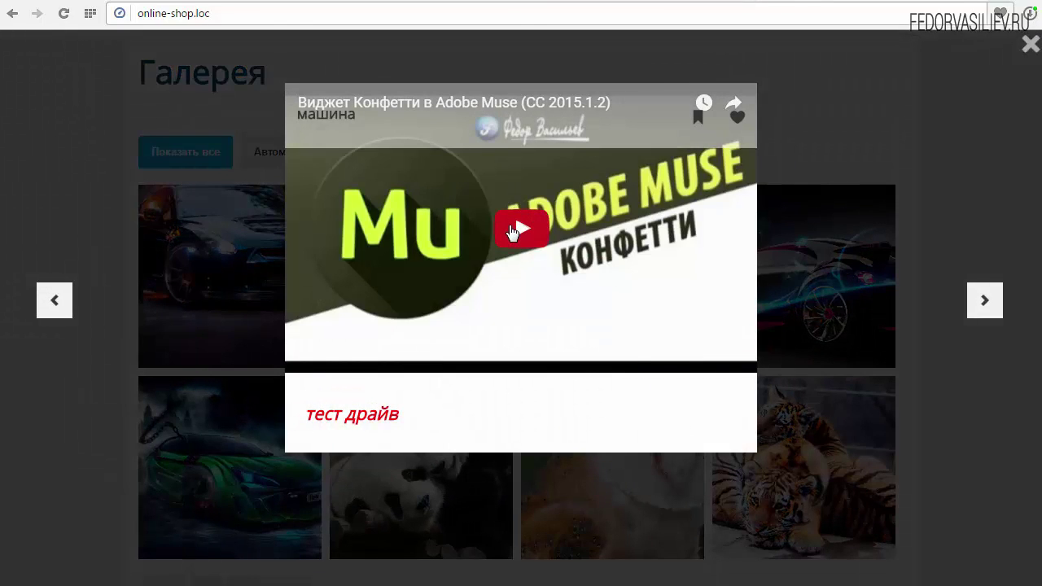
{"action": "left_click", "coordinate": [516, 227]}
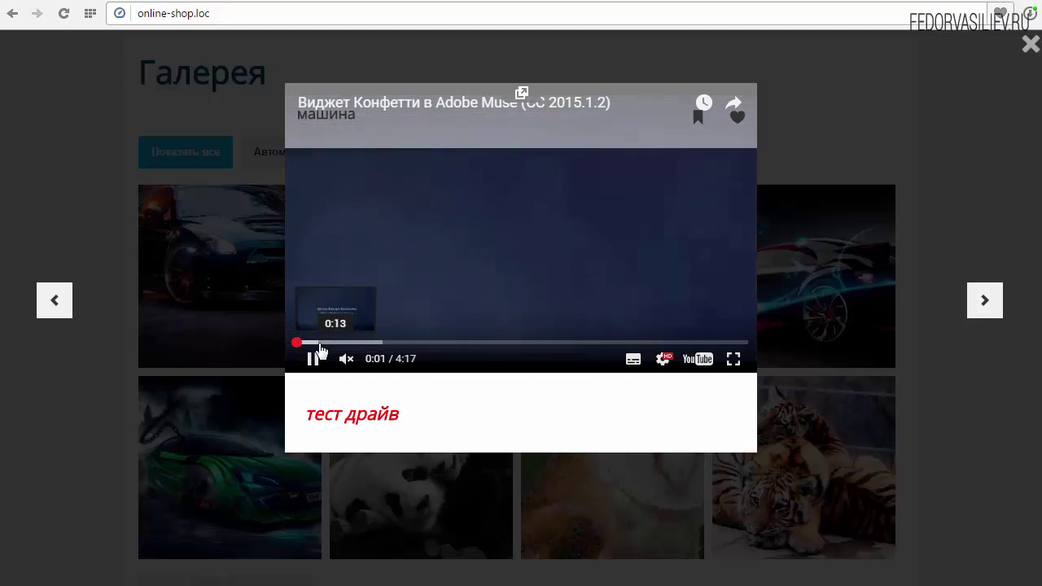
{"action": "left_click", "coordinate": [313, 342]}
{"action": "mouse_move", "coordinate": [326, 342]}
{"action": "left_mouse_down"}
{"action": "mouse_move", "coordinate": [309, 342]}
{"action": "mouse_move", "coordinate": [340, 342]}
{"action": "left_mouse_up"}
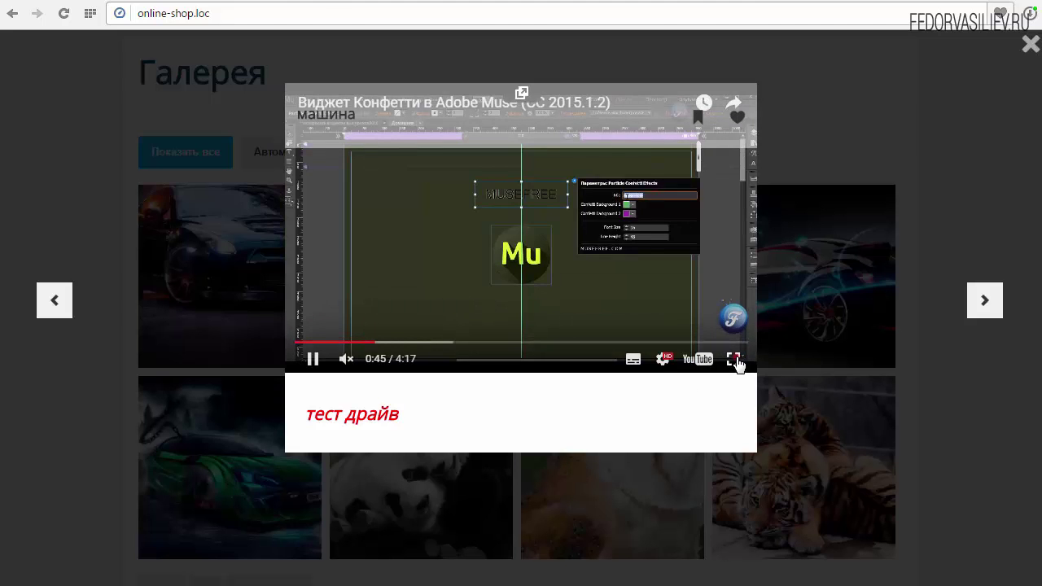
{"action": "left_click", "coordinate": [736, 363]}
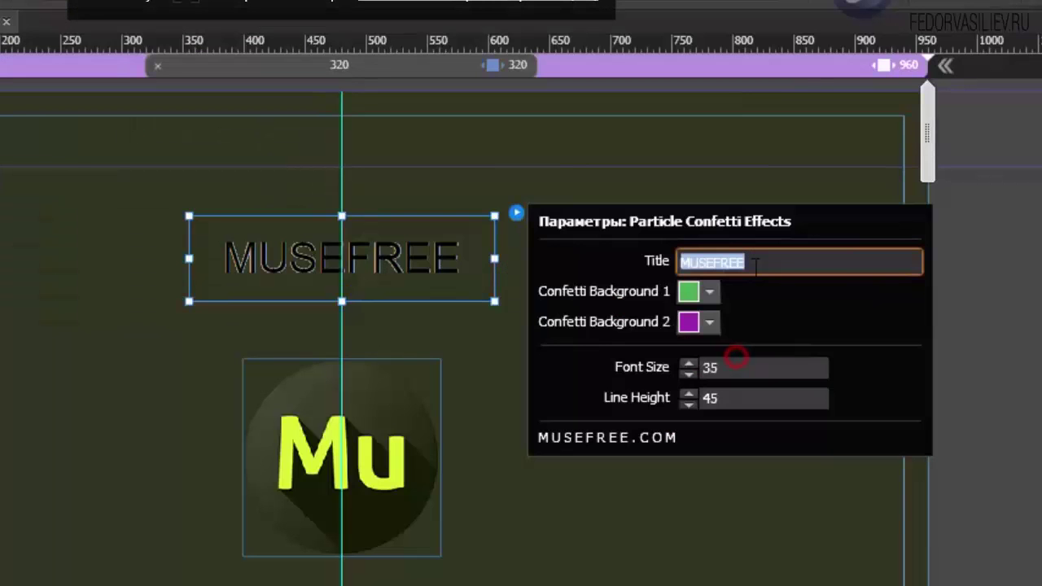
{"action": "key", "text": "Escape"}
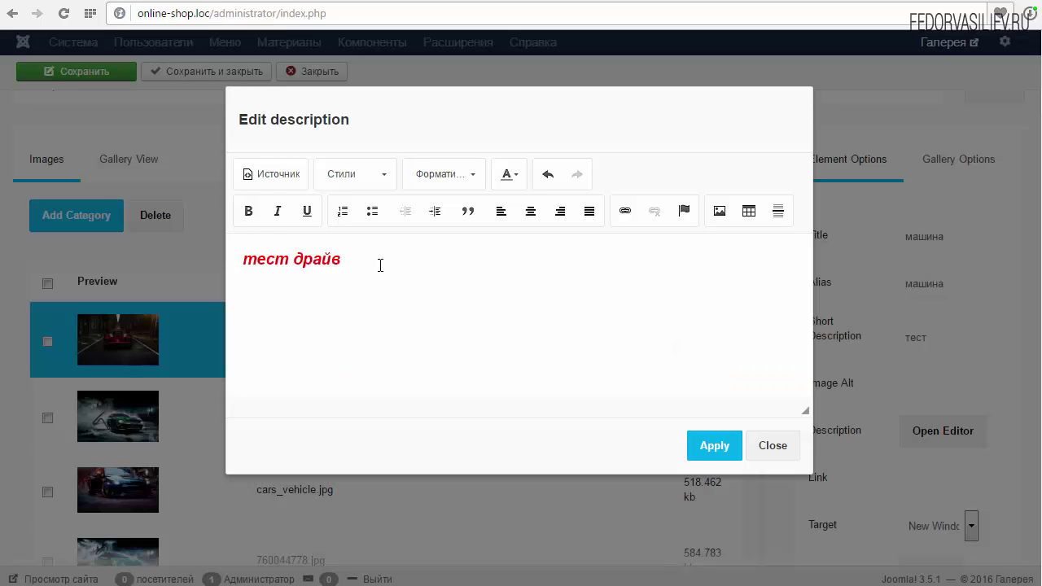
Close the luxfon.jpg image's description editor in the gallery manager and examine the image's embed code.
{"action": "left_click", "coordinate": [787, 447]}
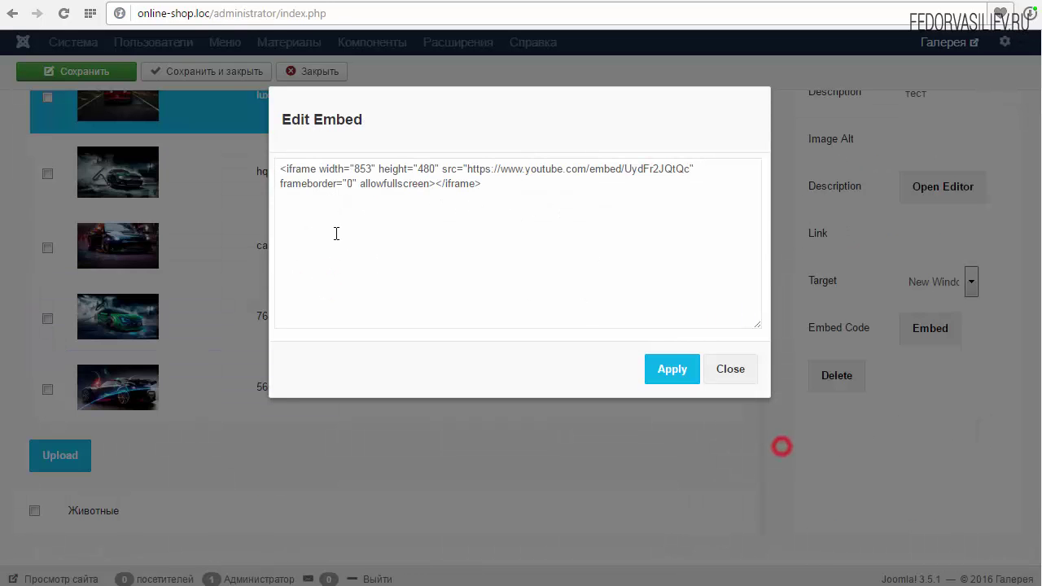
{"action": "triple_click", "coordinate": [491, 188]}
{"action": "left_click", "coordinate": [331, 177]}
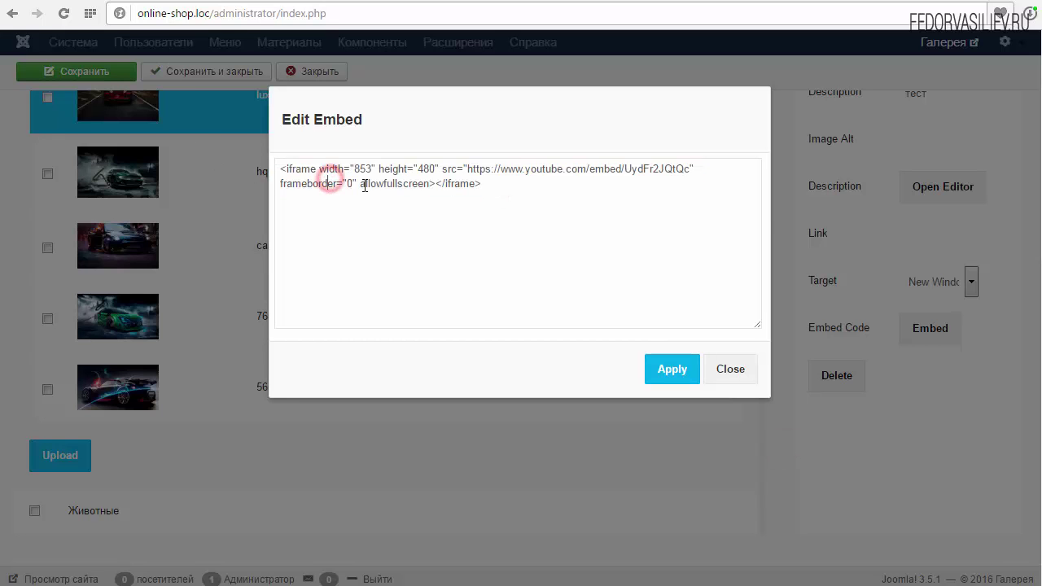
{"action": "triple_click", "coordinate": [486, 184]}
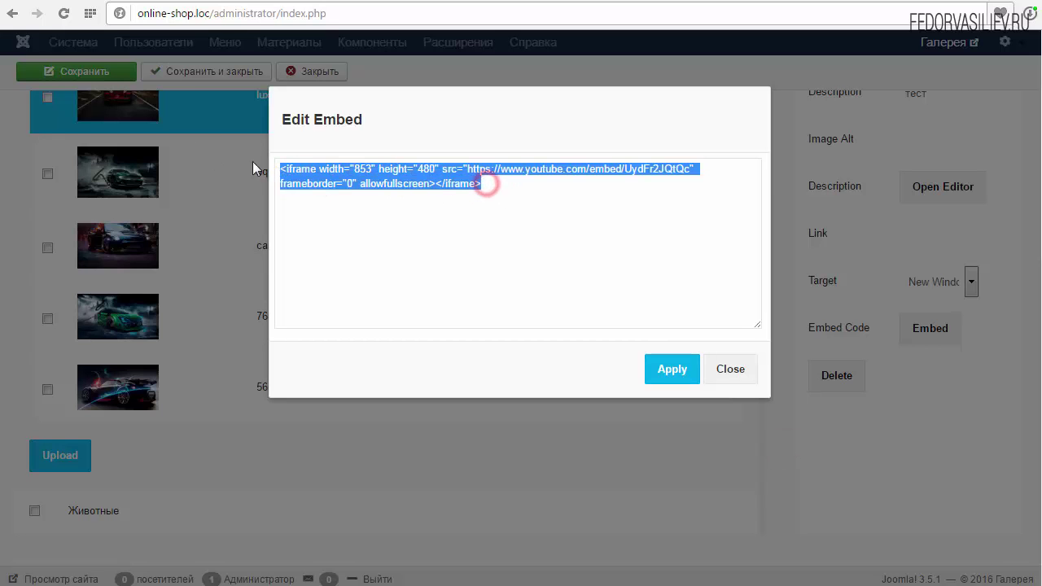
{"action": "left_click", "coordinate": [326, 176]}
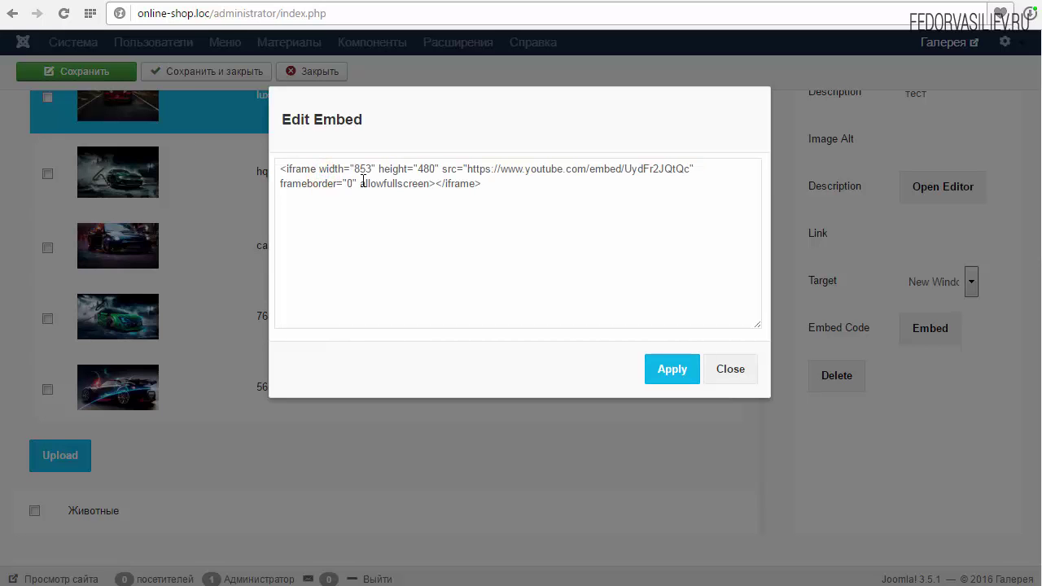
Highlight the full YouTube iframe code of luxfon.jpg, close the embed editor without applying, and review the image's element options.
{"action": "mouse_move", "coordinate": [494, 186]}
{"action": "left_mouse_down"}
{"action": "mouse_move", "coordinate": [273, 179]}
{"action": "mouse_move", "coordinate": [273, 168]}
{"action": "mouse_move", "coordinate": [493, 184]}
{"action": "left_mouse_up"}
{"action": "left_click", "coordinate": [326, 182]}
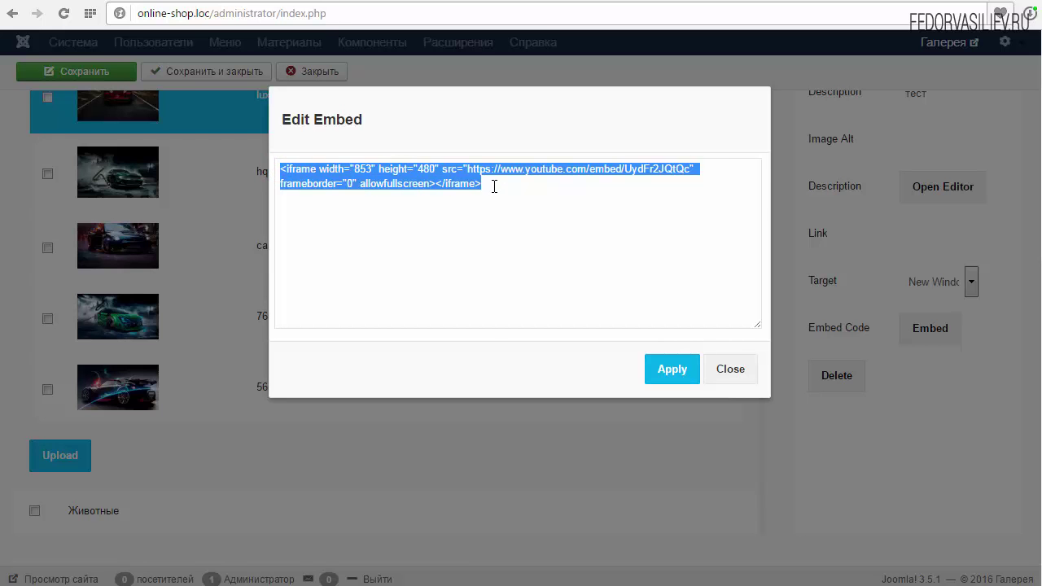
{"action": "left_click", "coordinate": [492, 185]}
{"action": "left_click", "coordinate": [727, 379]}
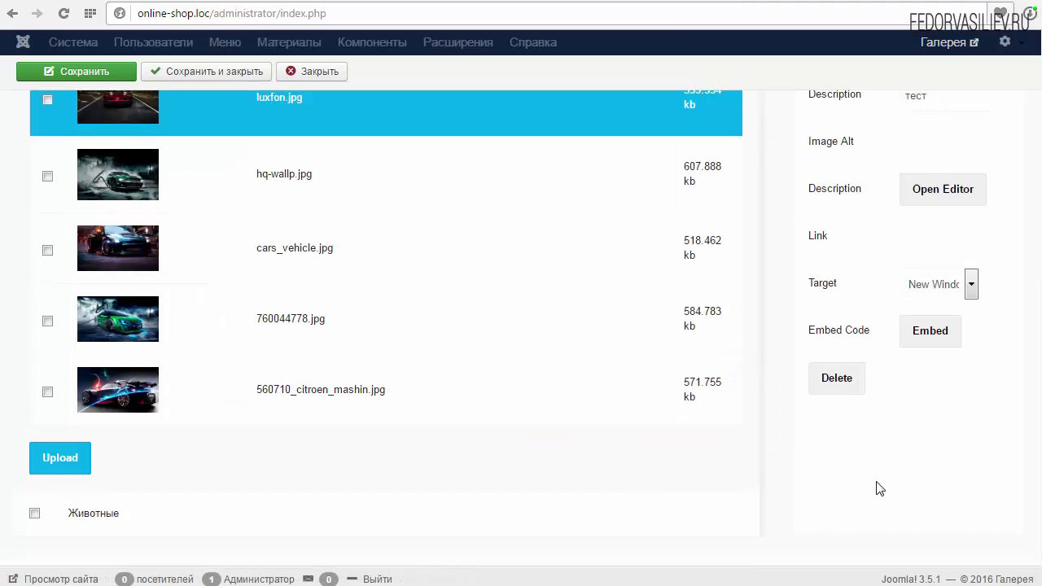
{"action": "scroll", "coordinate": [878, 486], "scroll_direction": "up", "scroll_amount": 2}
{"action": "scroll", "coordinate": [880, 489], "scroll_direction": "up", "scroll_amount": 1}
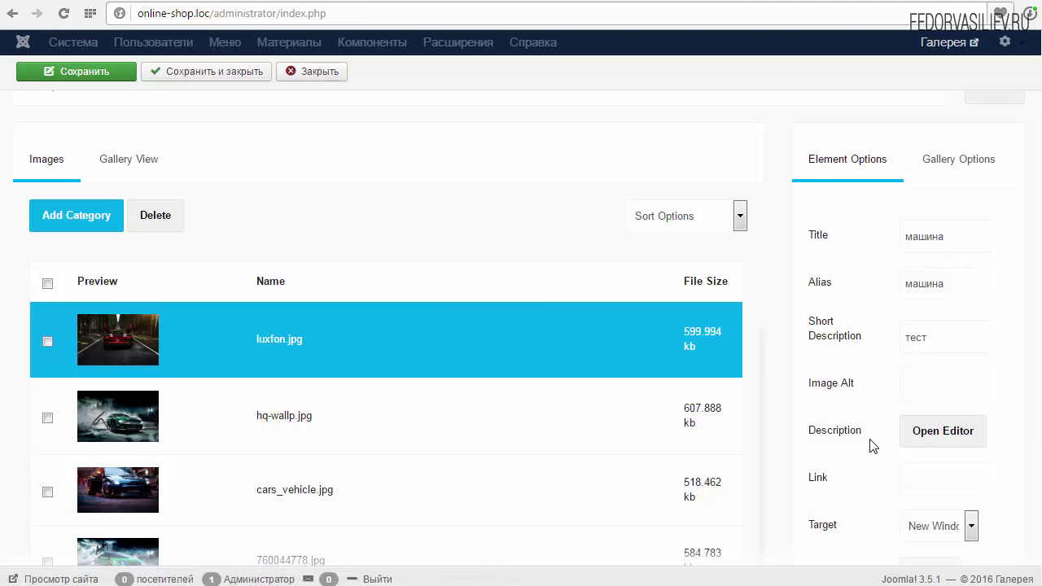
{"action": "scroll", "coordinate": [841, 291], "scroll_direction": "down", "scroll_amount": 1}
{"action": "scroll", "coordinate": [840, 291], "scroll_direction": "down", "scroll_amount": 3}
{"action": "scroll", "coordinate": [841, 326], "scroll_direction": "up", "scroll_amount": 3}
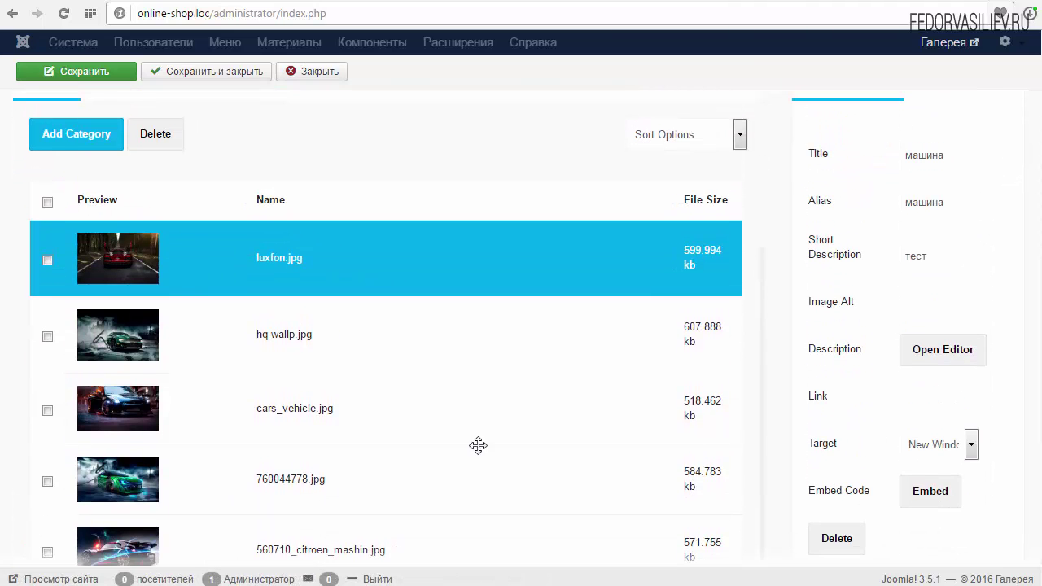
Examine the element options of hq-wallp.jpg and cars_vehicle.jpg, then return to those of luxfon.jpg.
{"action": "left_click", "coordinate": [349, 347]}
{"action": "scroll", "coordinate": [911, 366], "scroll_direction": "down", "scroll_amount": 1}
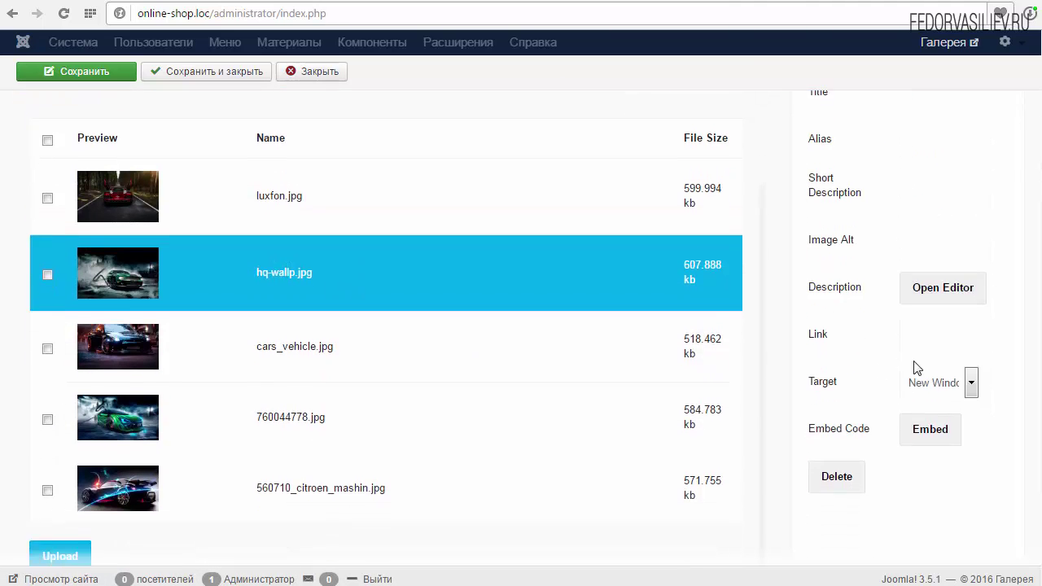
{"action": "scroll", "coordinate": [914, 452], "scroll_direction": "up", "scroll_amount": 2}
{"action": "scroll", "coordinate": [914, 454], "scroll_direction": "down", "scroll_amount": 1}
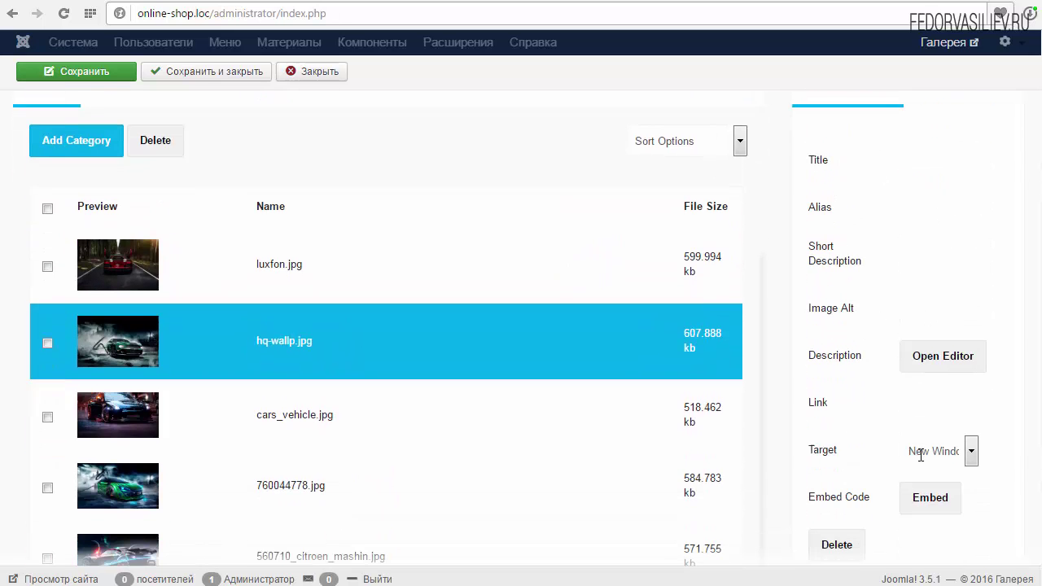
{"action": "left_click", "coordinate": [326, 412]}
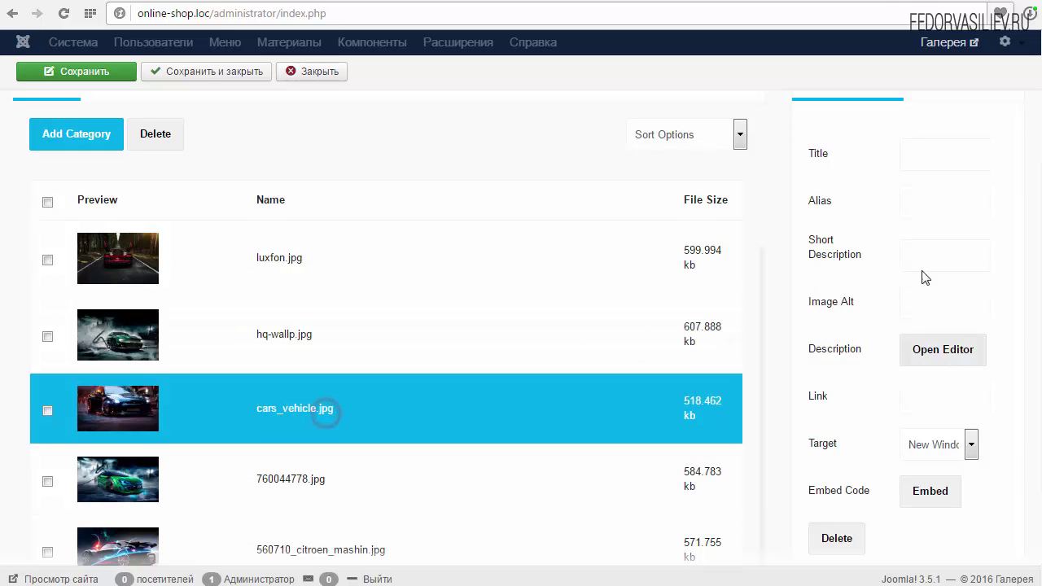
{"action": "scroll", "coordinate": [887, 295], "scroll_direction": "down", "scroll_amount": 2}
{"action": "scroll", "coordinate": [928, 346], "scroll_direction": "up", "scroll_amount": 2}
{"action": "scroll", "coordinate": [915, 291], "scroll_direction": "down", "scroll_amount": 2}
{"action": "scroll", "coordinate": [861, 252], "scroll_direction": "up", "scroll_amount": 2}
{"action": "left_click", "coordinate": [237, 270]}
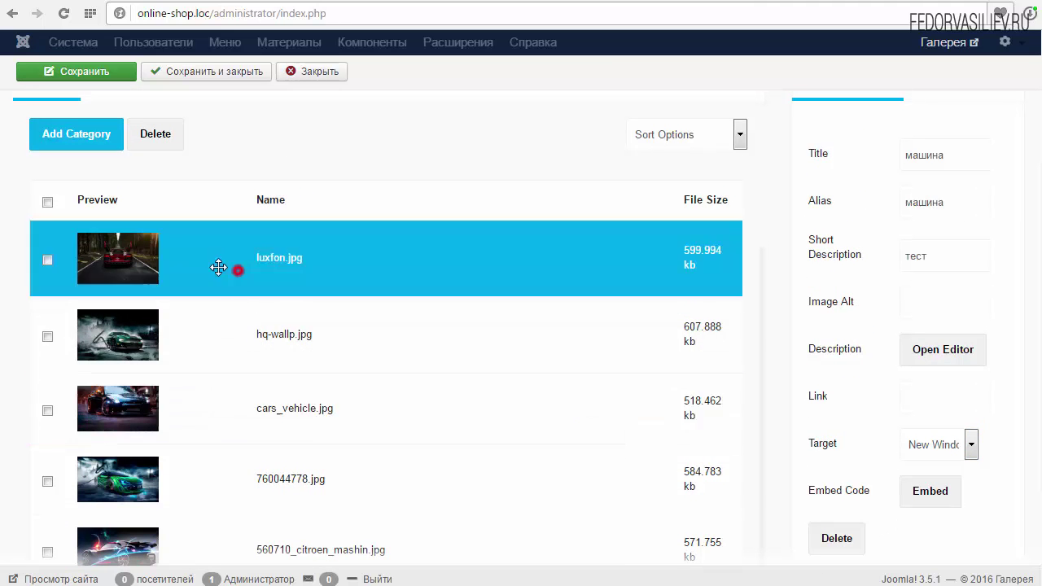
Collapse the Автомобили category and show the options of the Показать все category.
{"action": "left_click", "coordinate": [152, 225]}
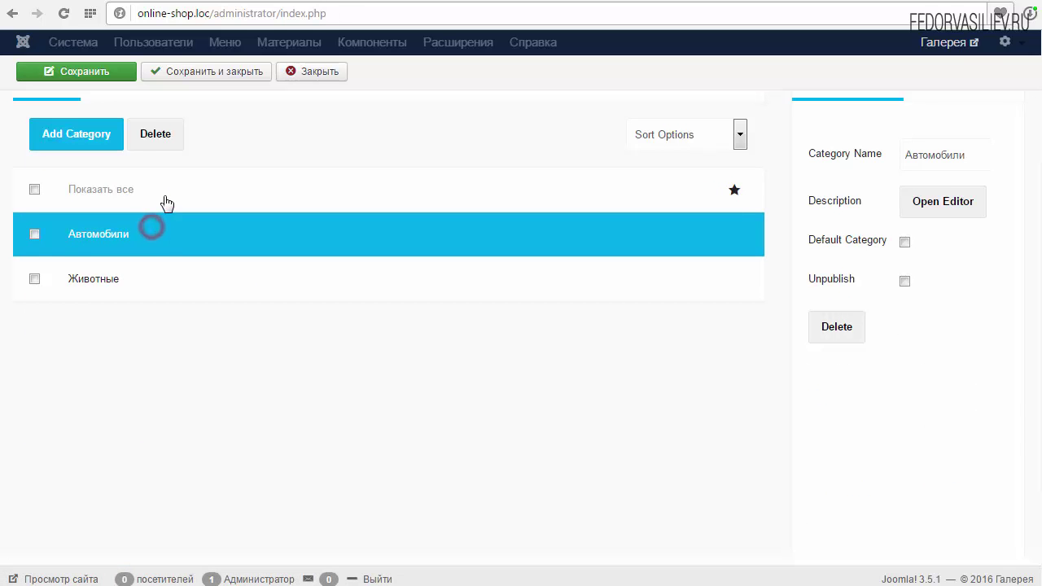
{"action": "left_click", "coordinate": [164, 195]}
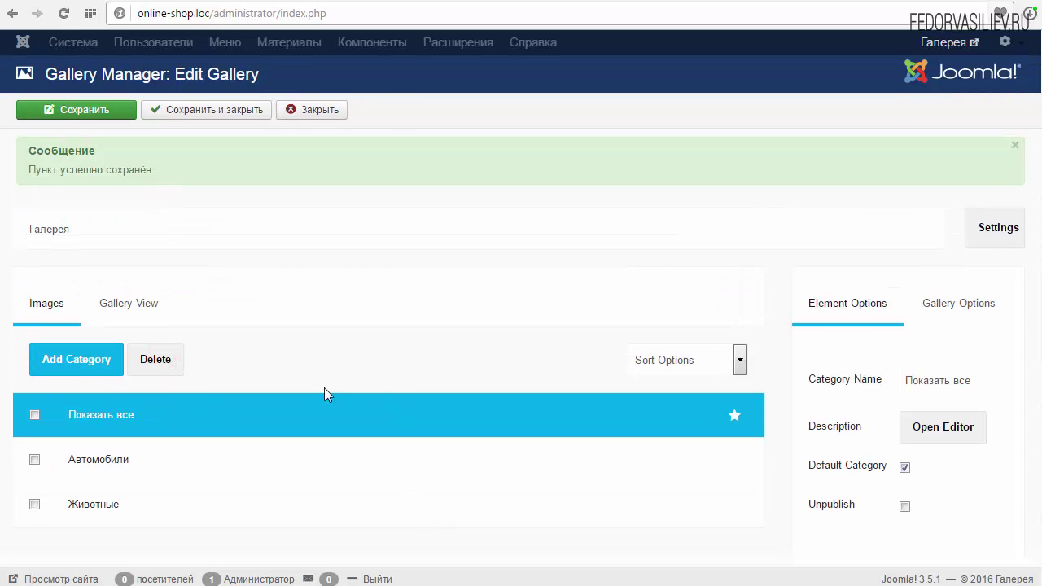